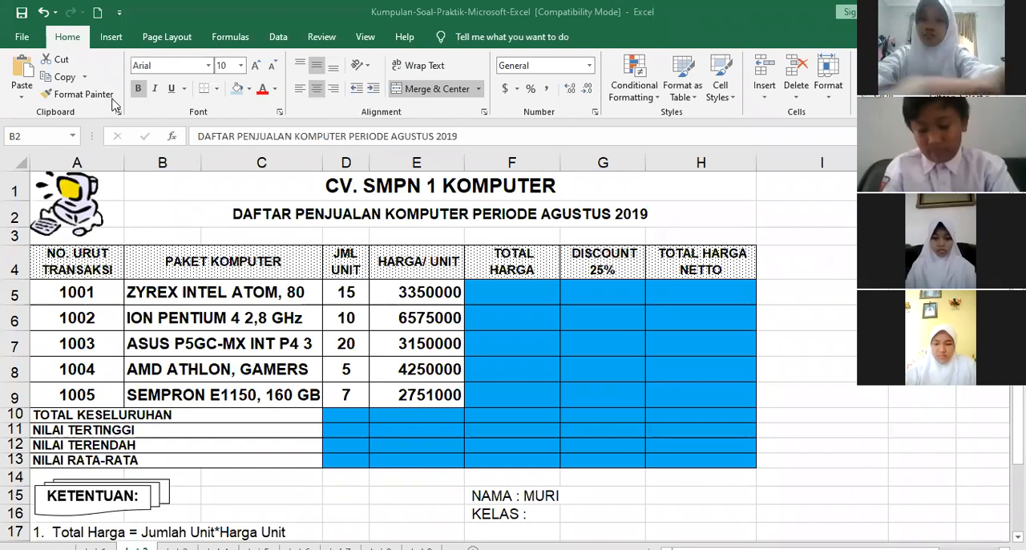
{"action": "left_click", "coordinate": [28, 42]}
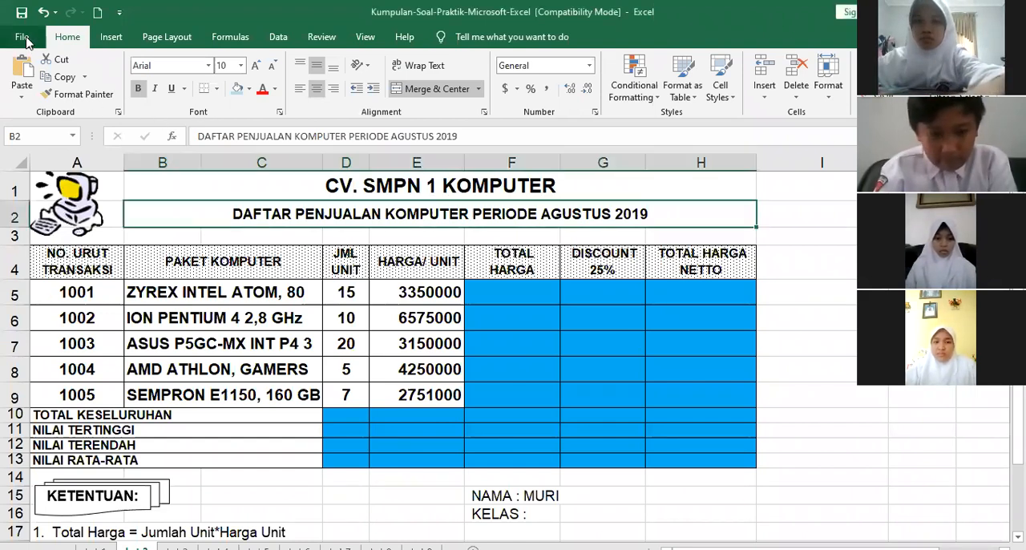
{"action": "left_click", "coordinate": [24, 38]}
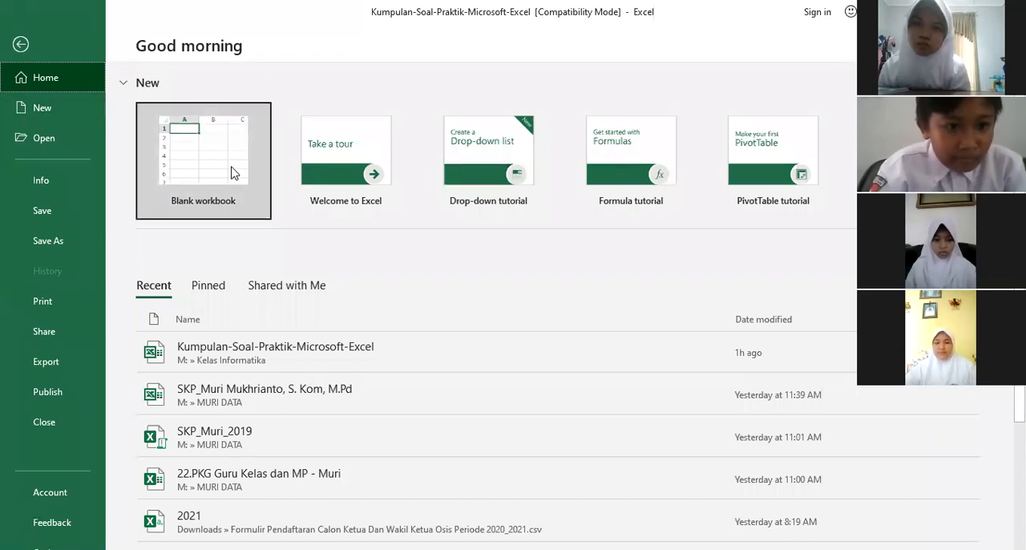
{"action": "key", "text": "Escape"}
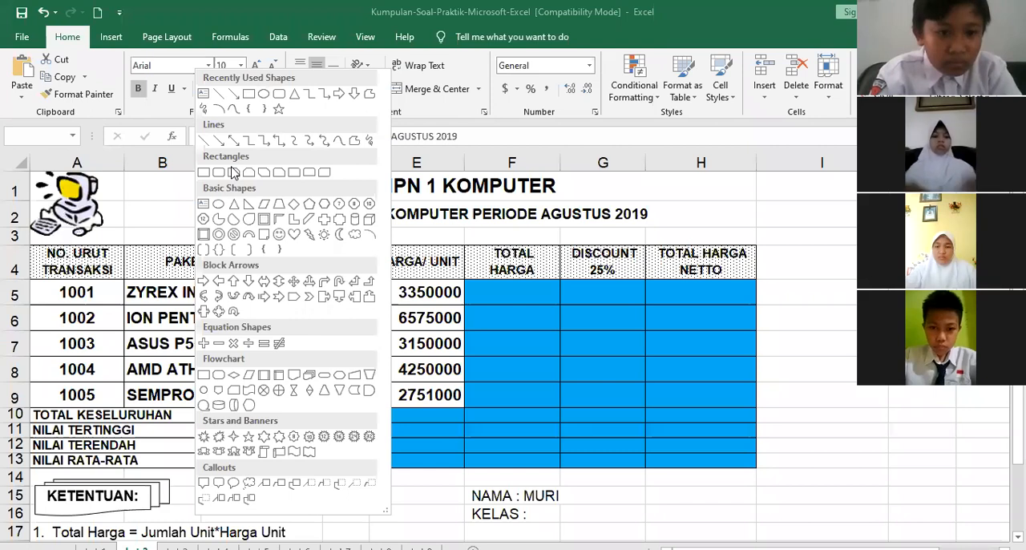
{"action": "key", "text": "Escape"}
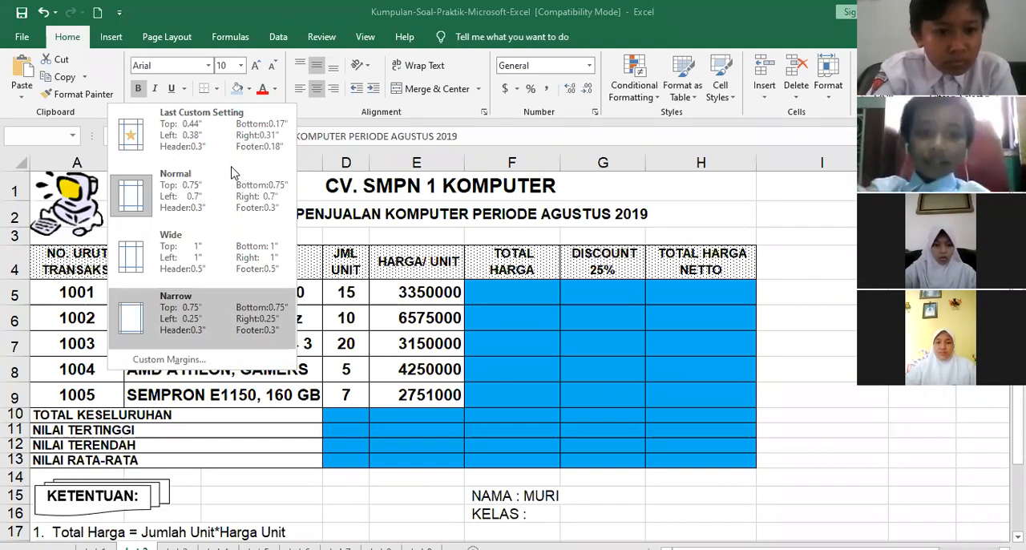
{"action": "left_click", "coordinate": [164, 77]}
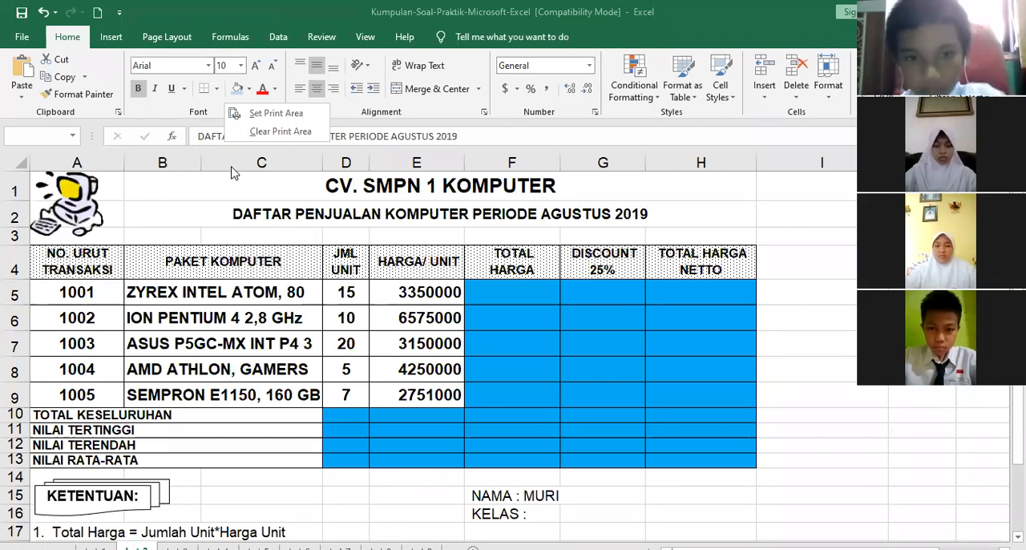
{"action": "key", "text": "Escape"}
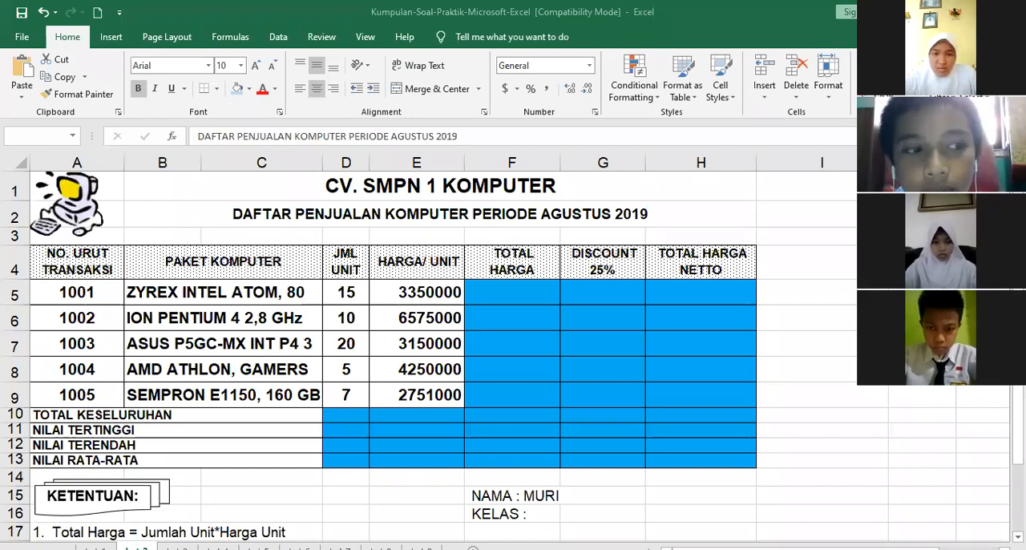
{"action": "right_click", "coordinate": [196, 160]}
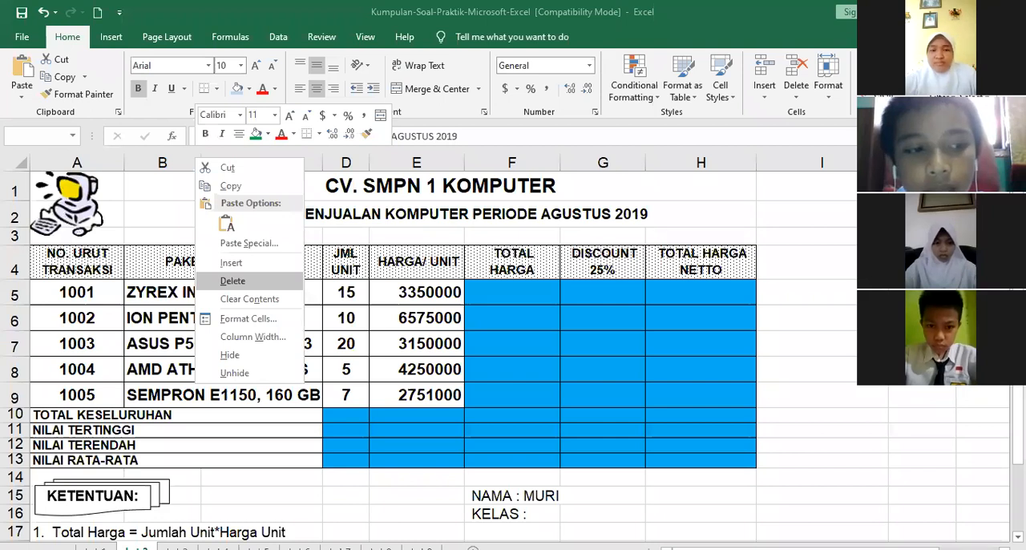
{"action": "key", "text": "Escape"}
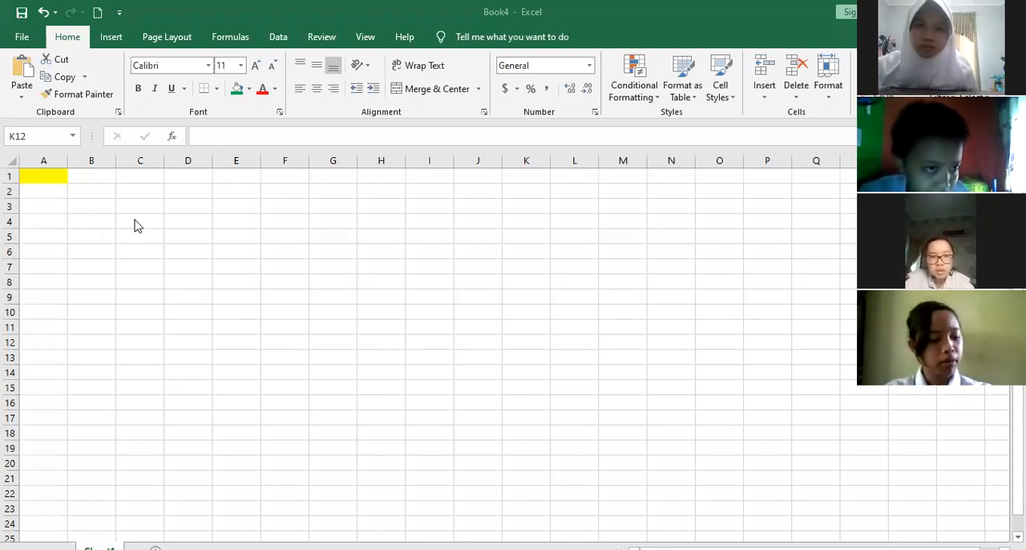
Fill cell C4 with green and delete column C
{"action": "left_click", "coordinate": [135, 219]}
{"action": "left_click", "coordinate": [234, 91]}
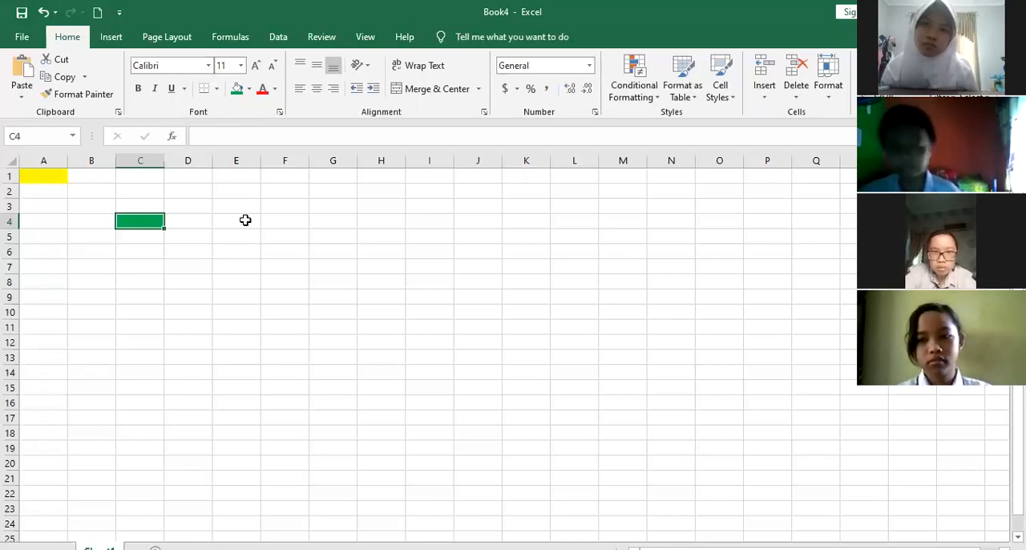
{"action": "right_click", "coordinate": [149, 158]}
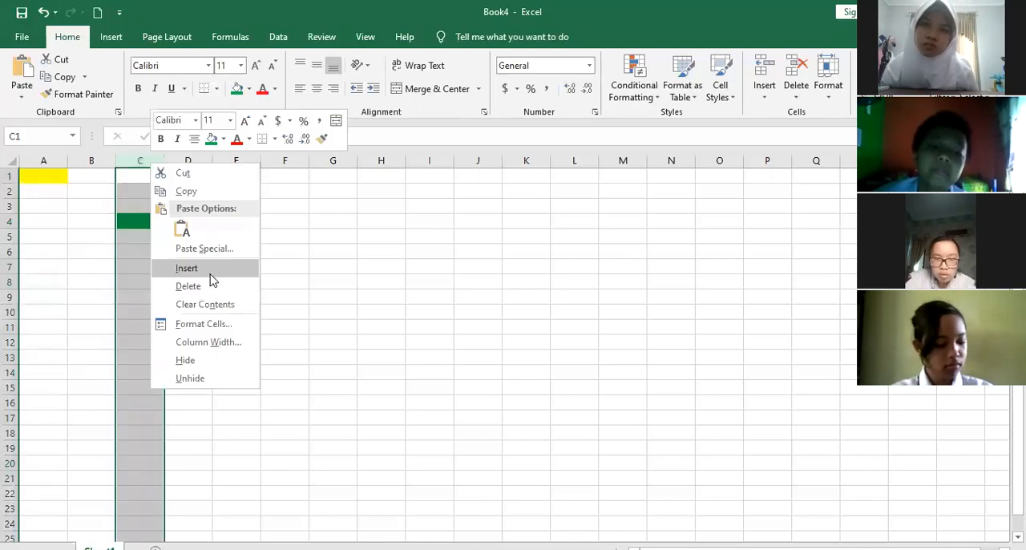
Delete column A, which contains the yellow-filled cell
{"action": "right_click", "coordinate": [47, 161]}
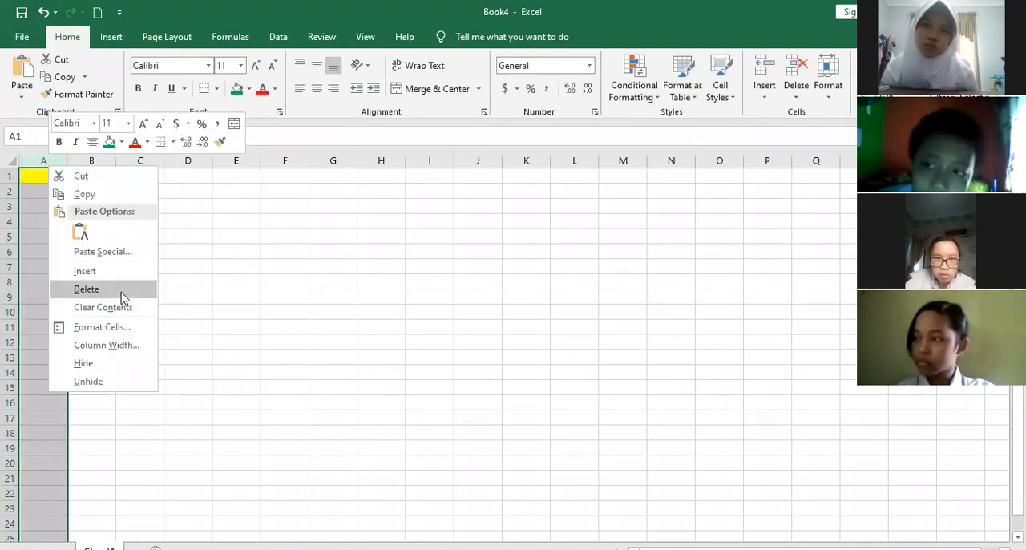
{"action": "left_click", "coordinate": [121, 292]}
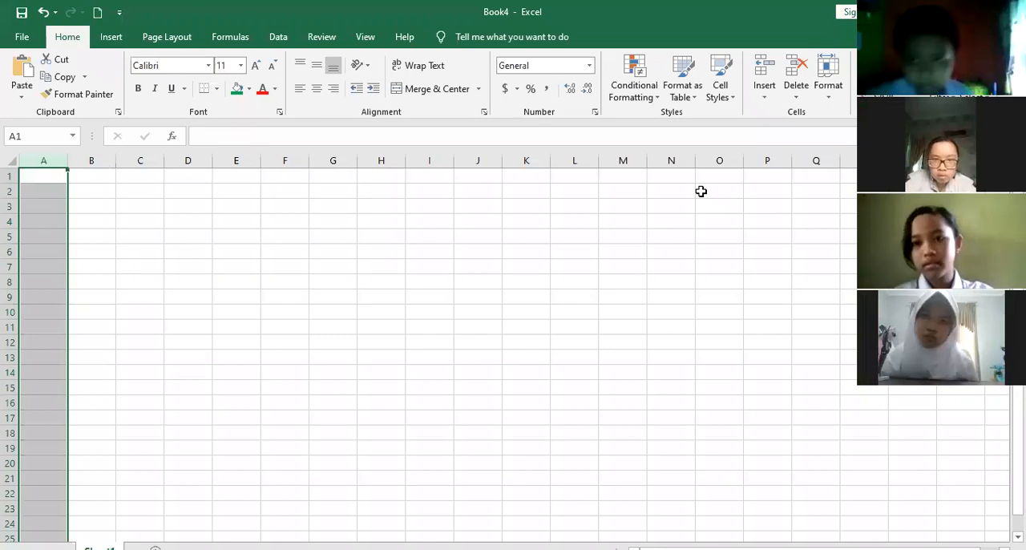
{"action": "left_click", "coordinate": [105, 189]}
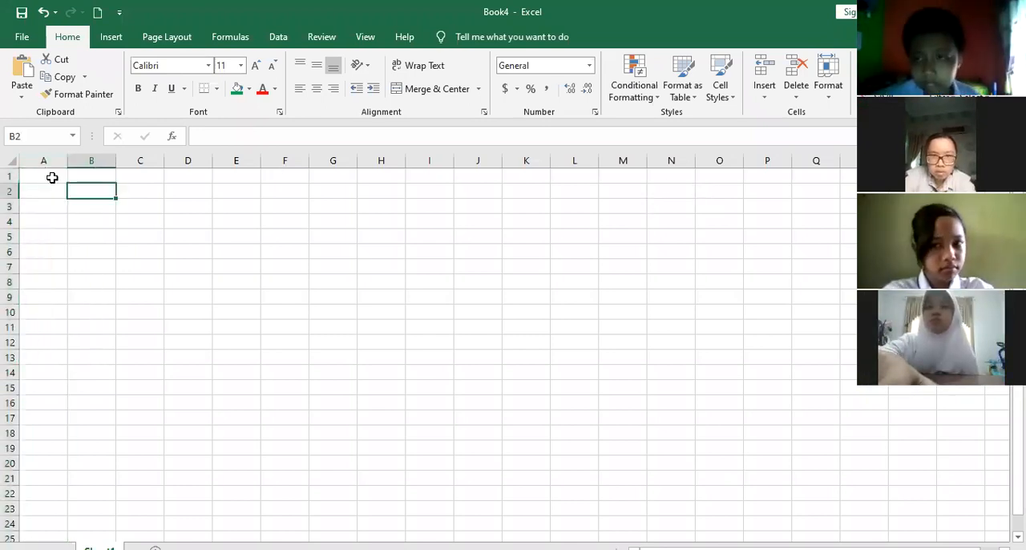
Enter the title DATA NILAI INFORMATIKA in cell A1
{"action": "left_click", "coordinate": [51, 177]}
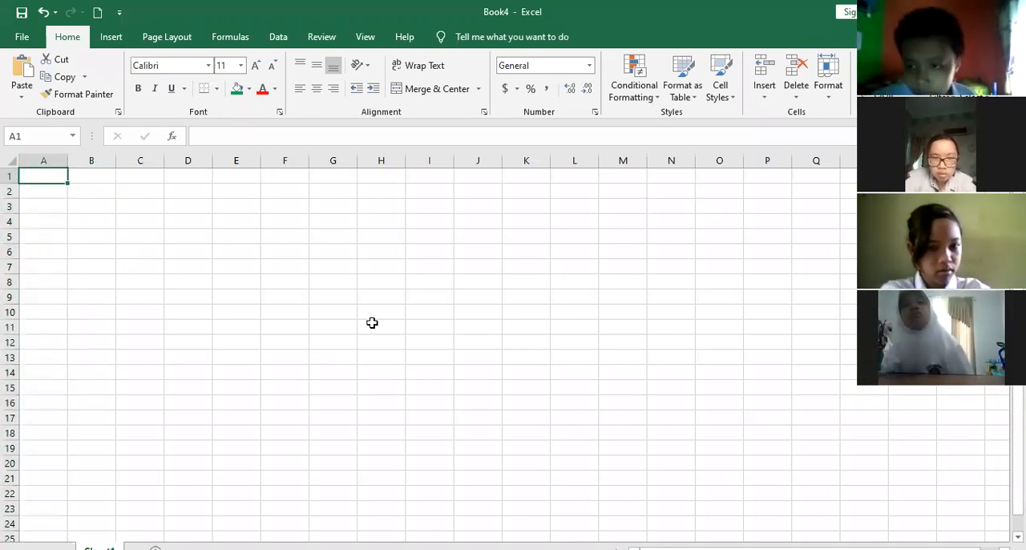
{"action": "type", "text": "DATA"}
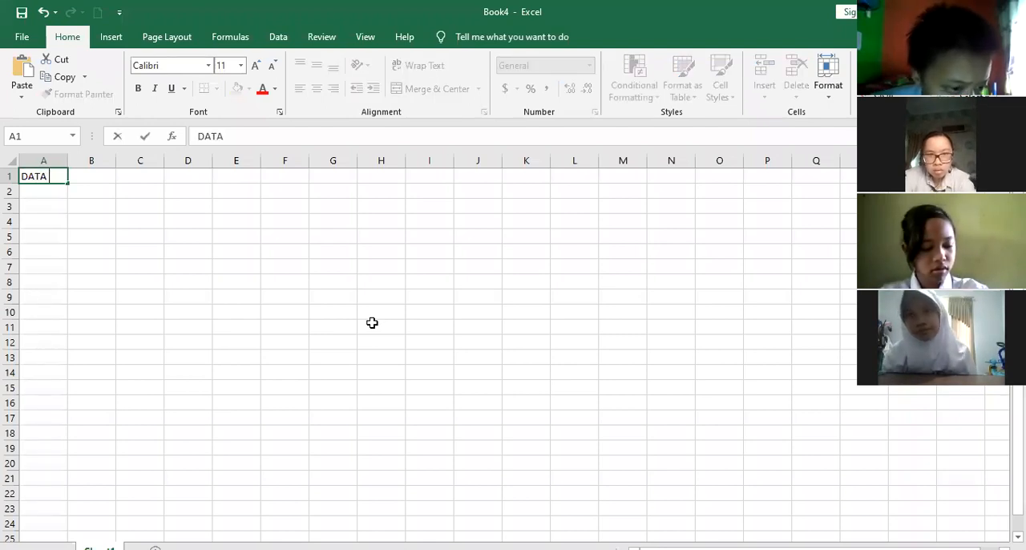
{"action": "type", "text": " NILAI INF"}
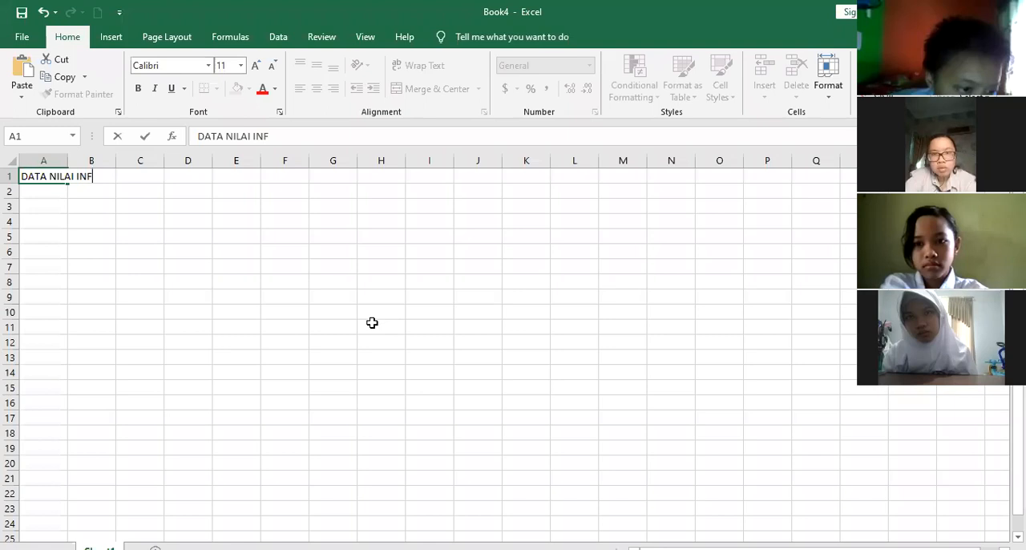
{"action": "type", "text": "ORMATIKA"}
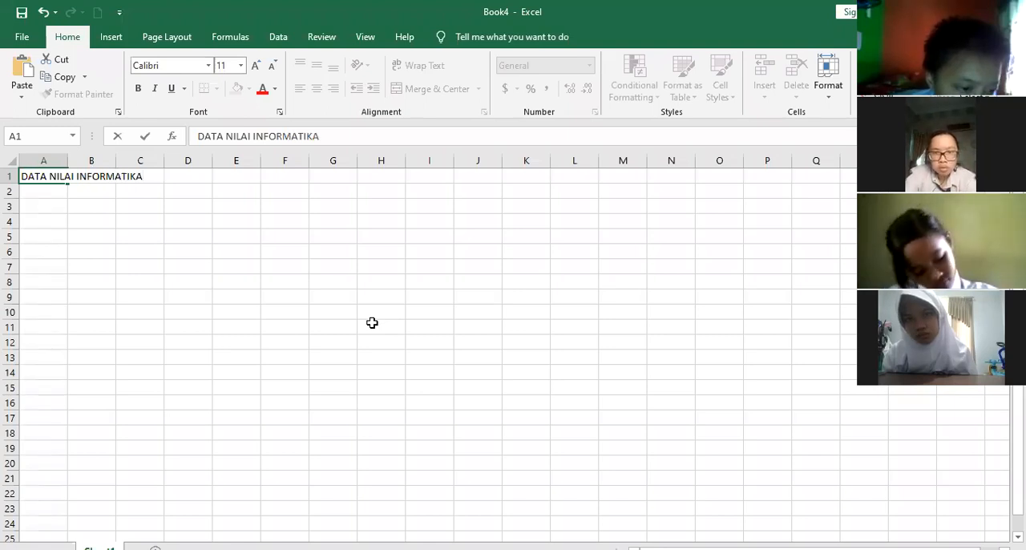
{"action": "key", "text": "Return"}
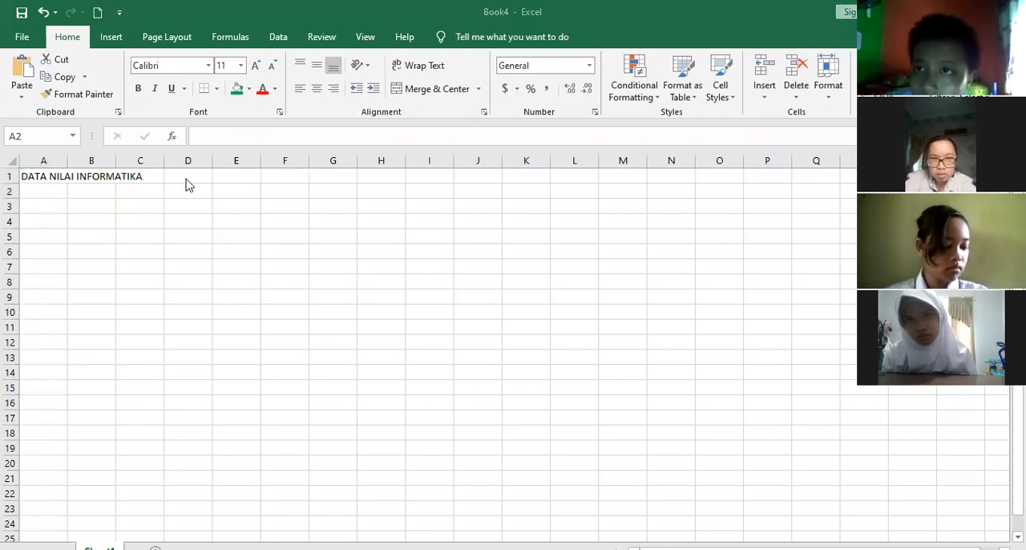
Enter the column heading NO in cell A3
{"action": "left_click", "coordinate": [56, 206]}
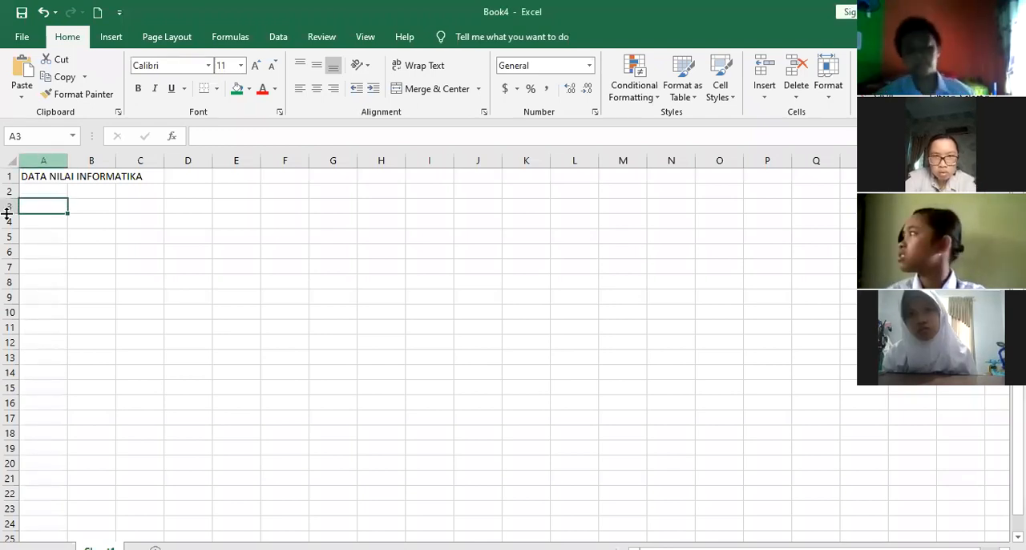
{"action": "type", "text": "NO"}
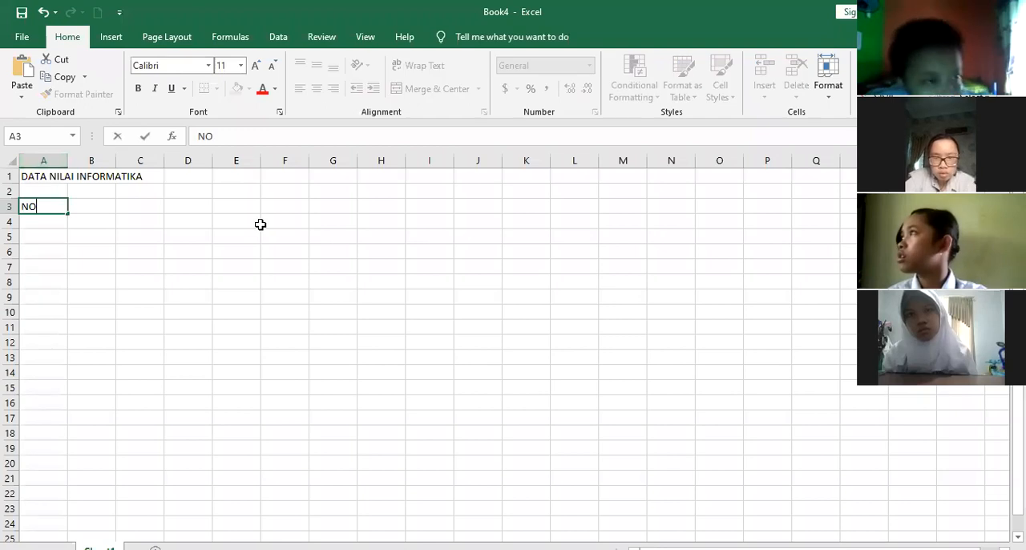
{"action": "key", "text": "Return"}
Enter the heading NAMA SISWA in cell B3 and widen column B to about 14.29
{"action": "key", "text": "Up"}
{"action": "key", "text": "Right"}
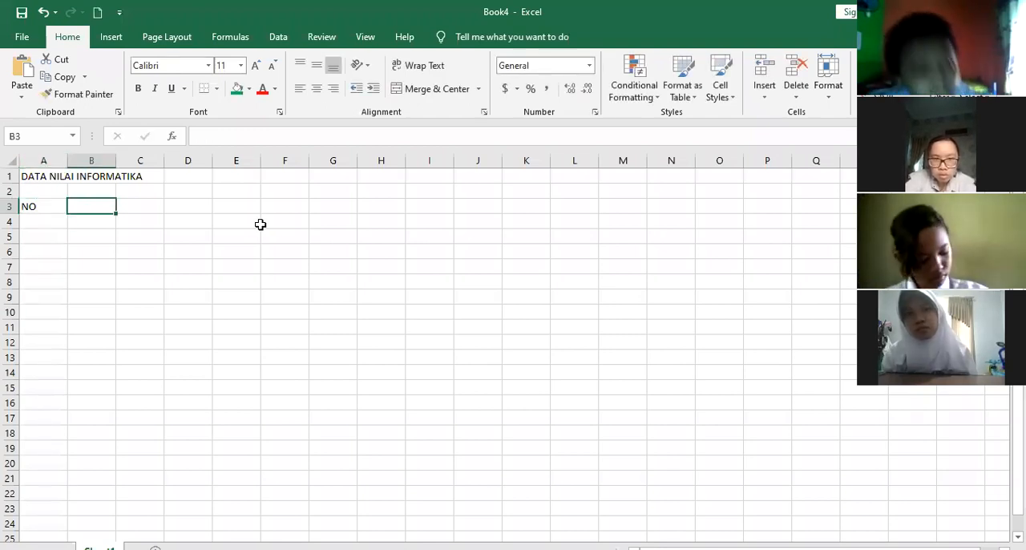
{"action": "type", "text": "NAMA S"}
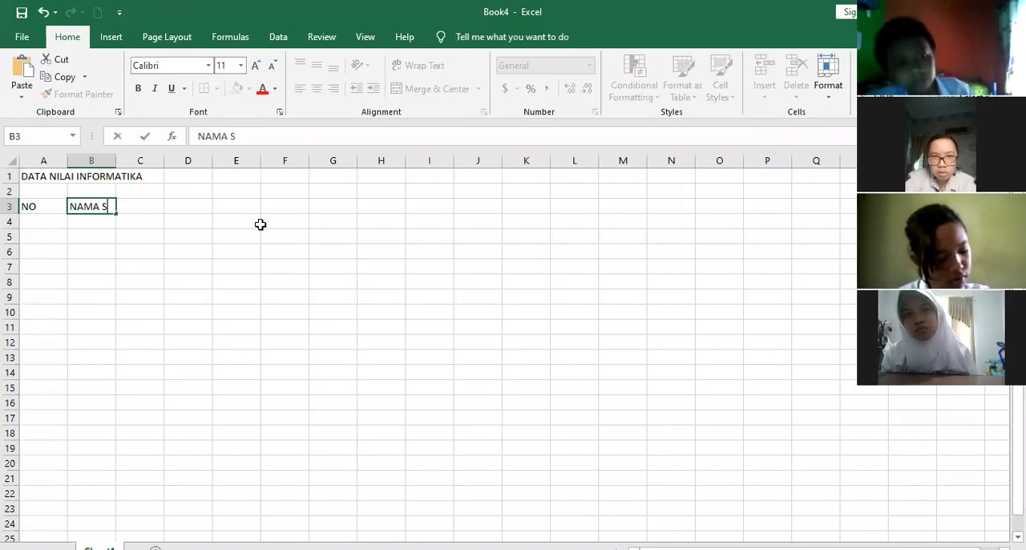
{"action": "type", "text": "ISWA"}
{"action": "key", "text": "Return"}
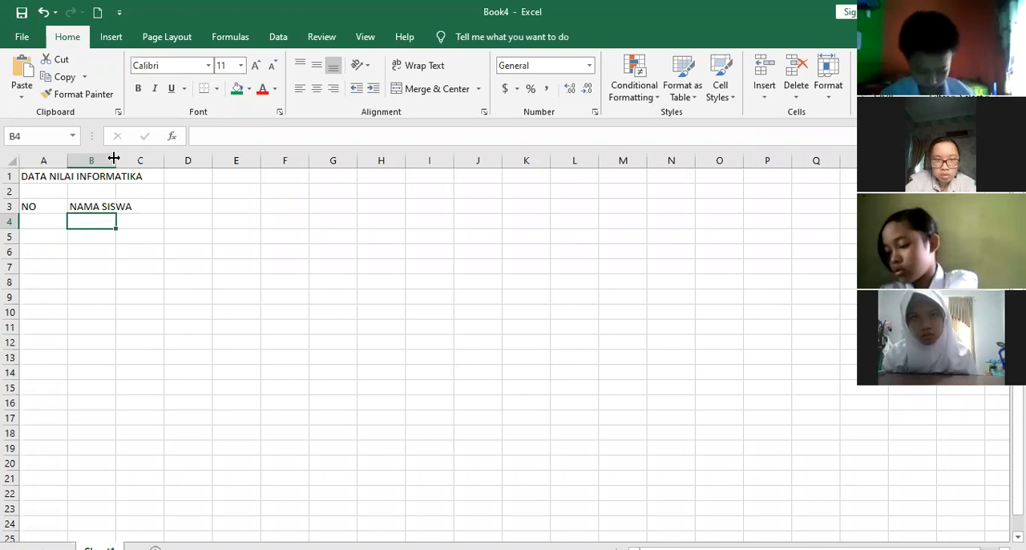
{"action": "left_click_drag", "start_coordinate": [126, 160], "coordinate": [146, 160]}
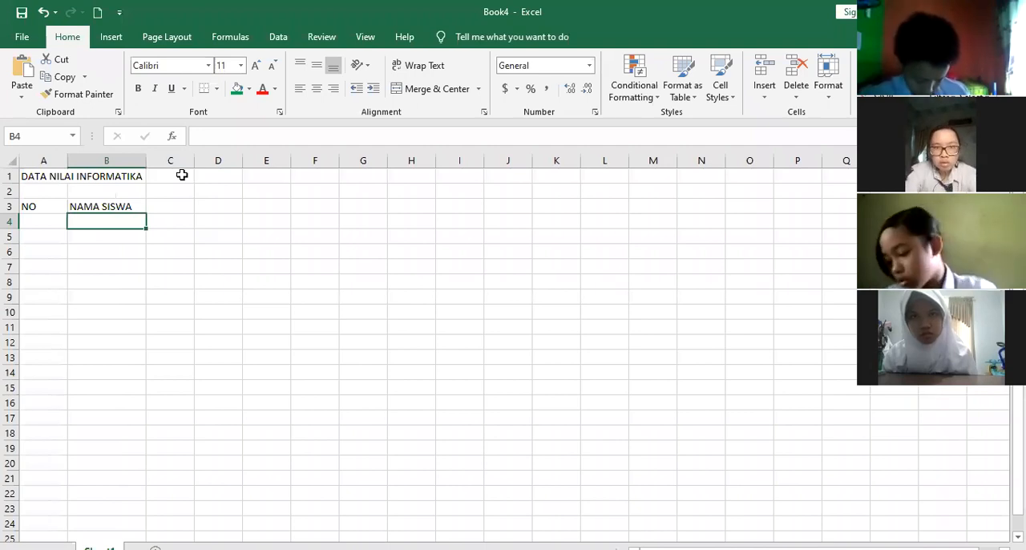
{"action": "left_click_drag", "start_coordinate": [148, 162], "coordinate": [151, 162]}
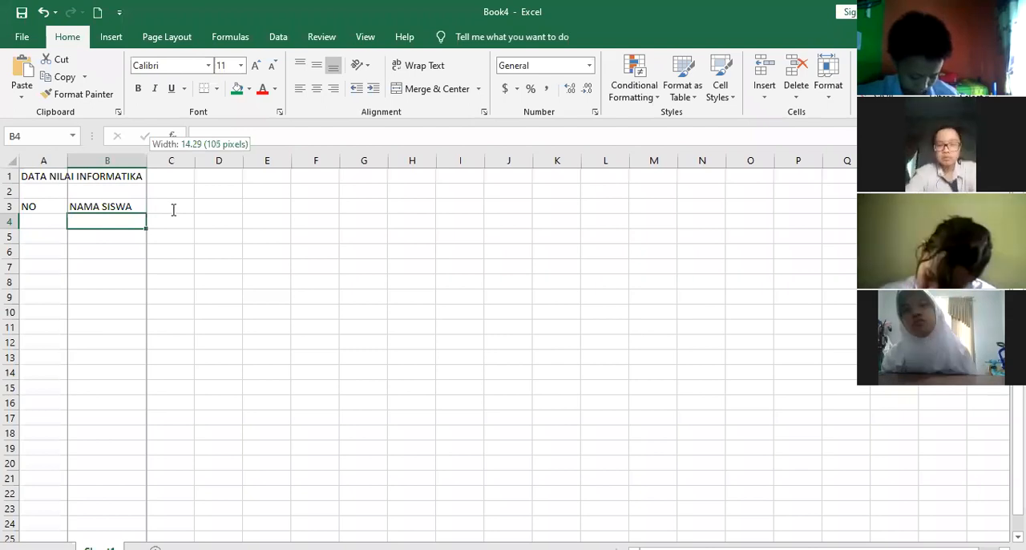
Enter the heading NILAI in cell C3
{"action": "key", "text": "Up"}
{"action": "key", "text": "Right"}
{"action": "type", "text": "NILAI"}
{"action": "key", "text": "Return"}
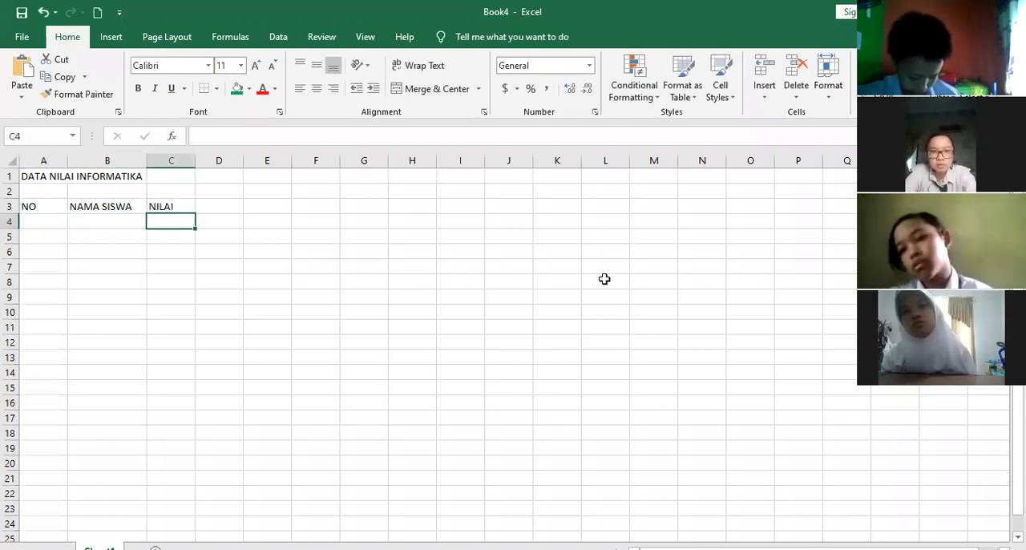
Enter the subheadings TUGAS 1 in cell C4 and TUGAS 2 in cell D4
{"action": "type", "text": "T"}
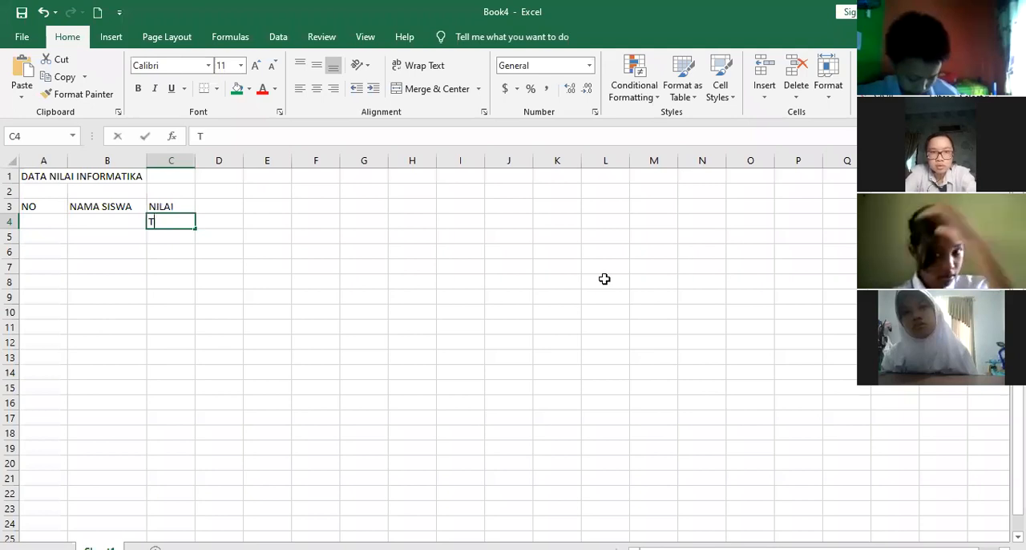
{"action": "type", "text": "UGAS 1"}
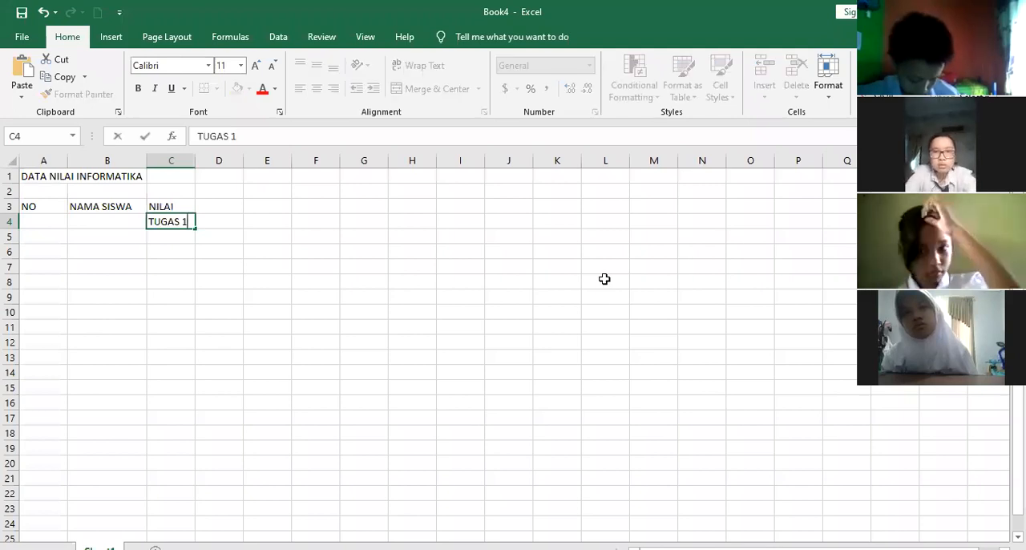
{"action": "key", "text": "Tab"}
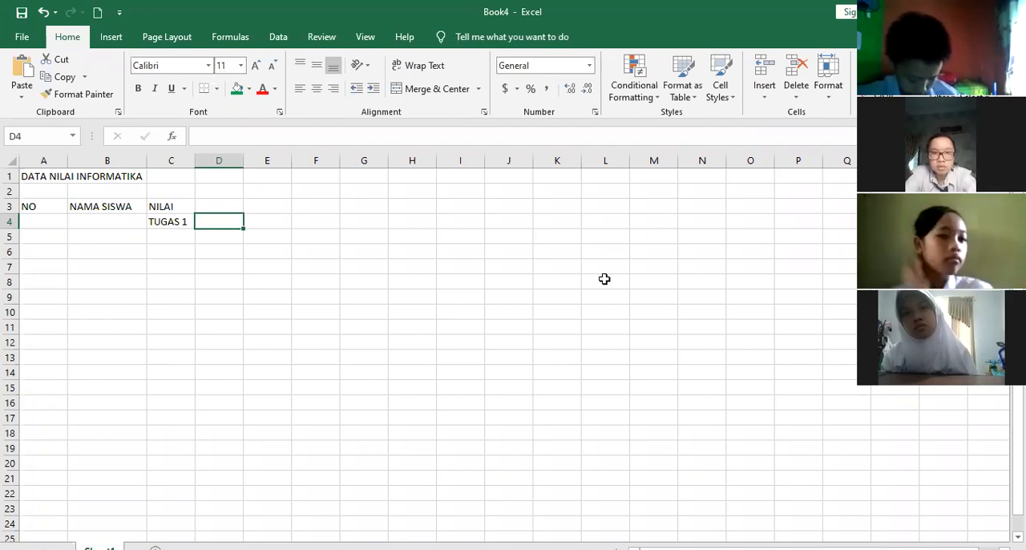
{"action": "type", "text": "TUGAS 2"}
{"action": "key", "text": "Return"}
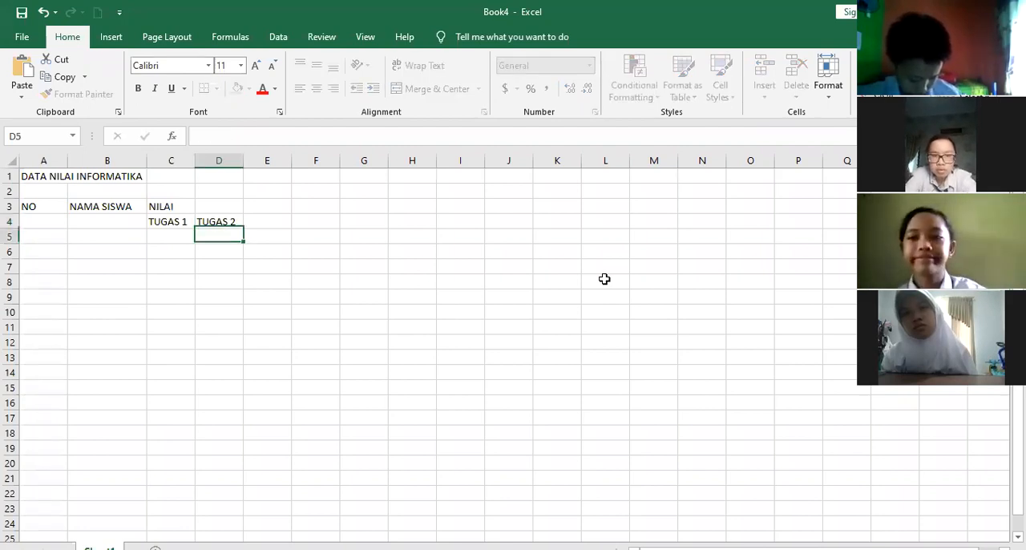
Enter the subheadings UH1 in cell E4 and UH2 in cell F4
{"action": "key", "text": "Up"}
{"action": "key", "text": "Right"}
{"action": "type", "text": "UH"}
{"action": "key", "text": "Return"}
{"action": "key", "text": "Up"}
{"action": "key", "text": "Right"}
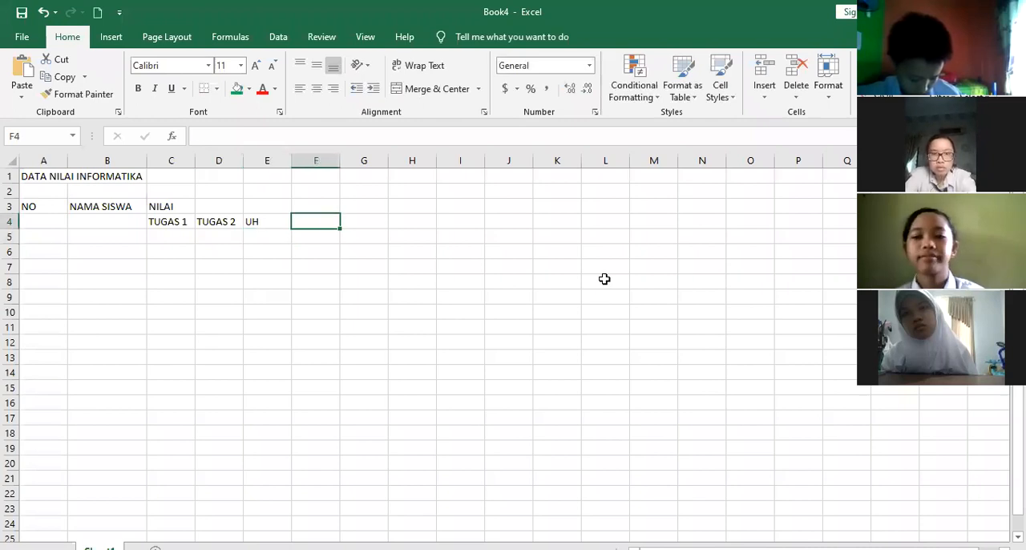
{"action": "type", "text": "UH2"}
{"action": "key", "text": "Left"}
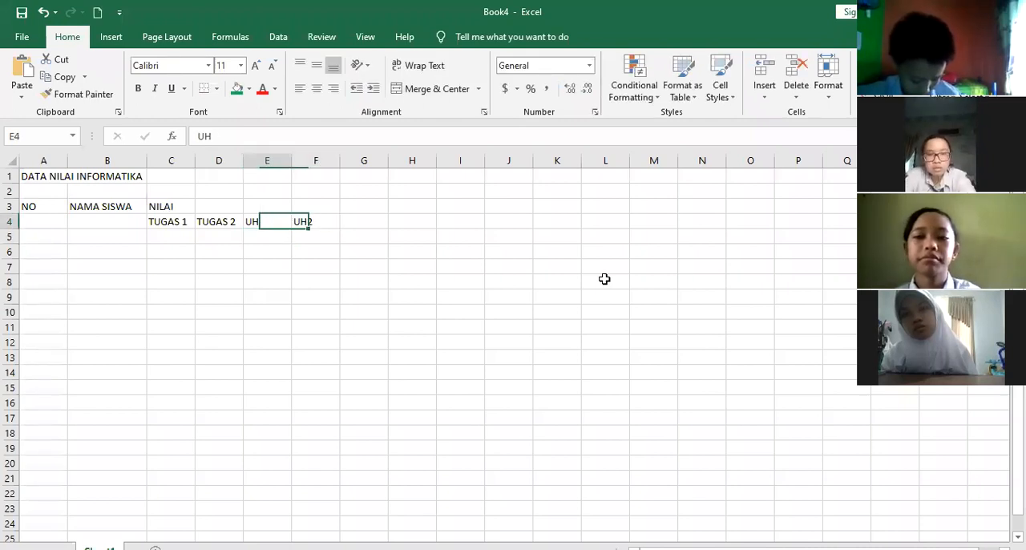
{"action": "key", "text": "F2"}
{"action": "type", "text": "1"}
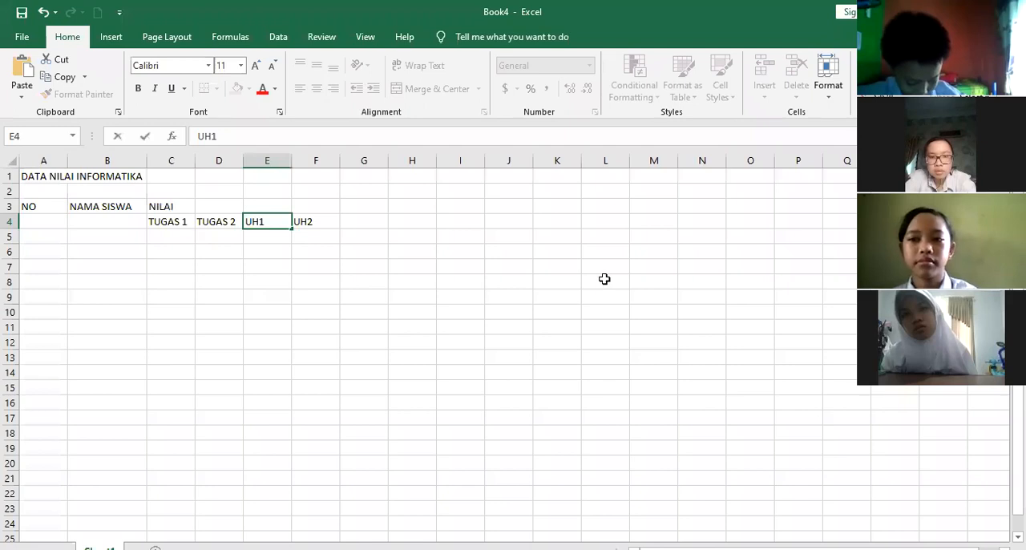
{"action": "key", "text": "Tab"}
{"action": "key", "text": "Tab"}
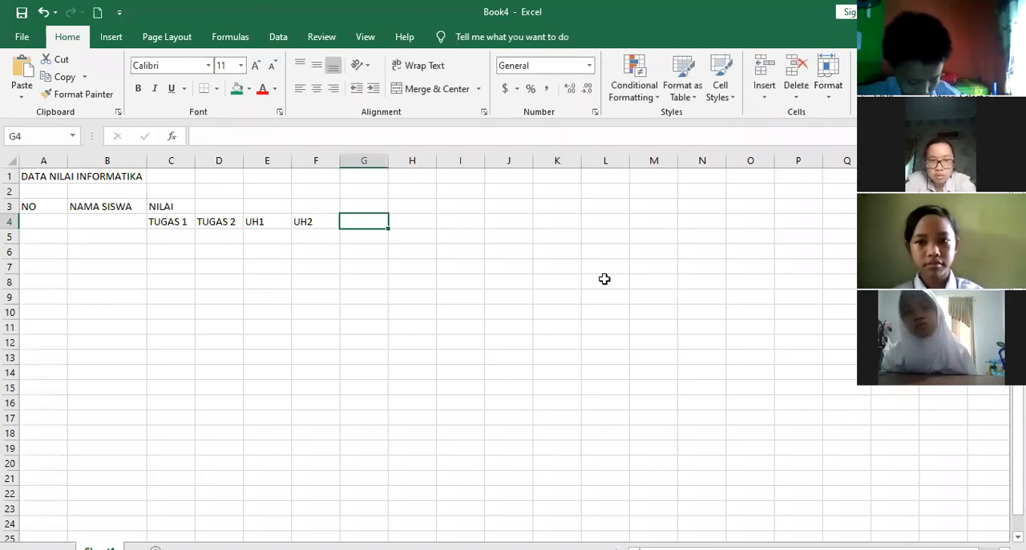
Enter the subheading UTS in cell G4
{"action": "type", "text": "UTS"}
{"action": "key", "text": "Tab"}
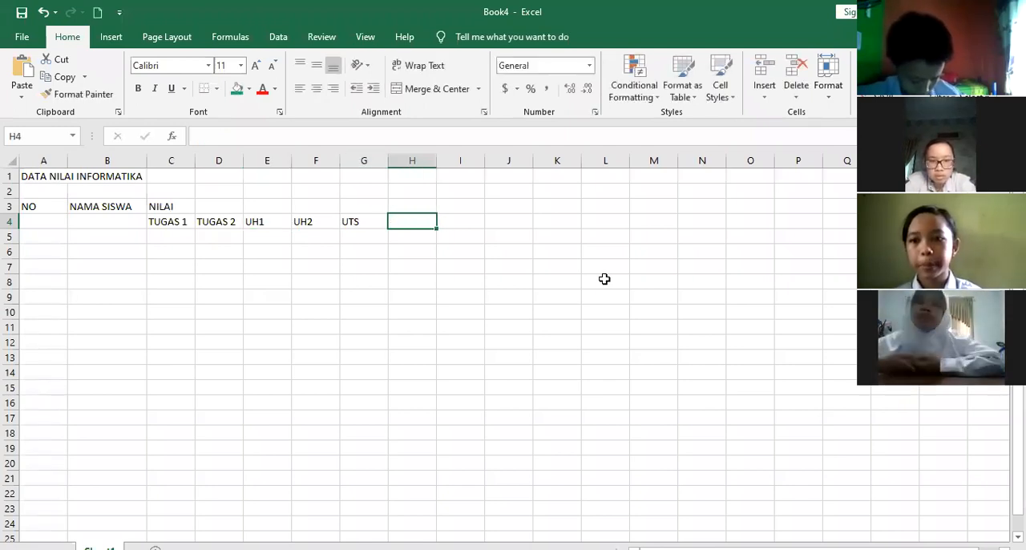
Enter the subheading UAS in cell H4
{"action": "type", "text": "YA"}
{"action": "key", "text": "BackSpace"}
{"action": "key", "text": "BackSpace"}
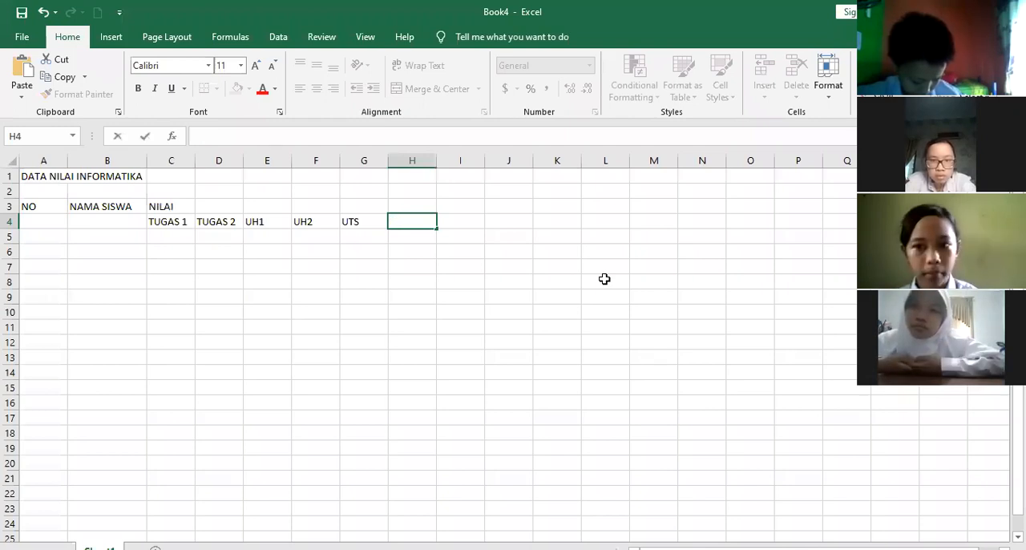
{"action": "type", "text": "UAS"}
{"action": "key", "text": "Return"}
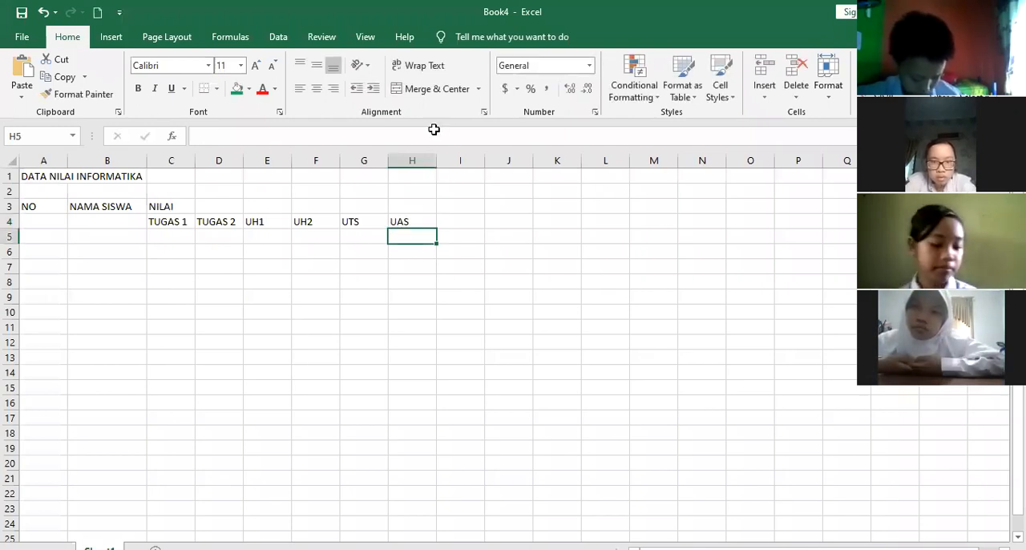
{"action": "key", "text": "alt+Tab"}
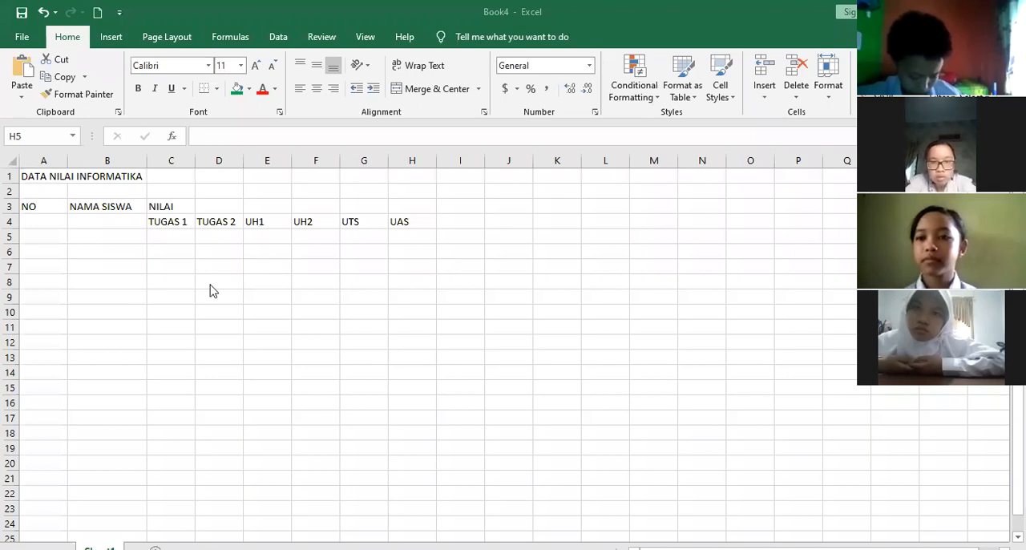
Enter the row numbers 1 in cell A5 and 2 in cell A6
{"action": "left_click", "coordinate": [57, 238]}
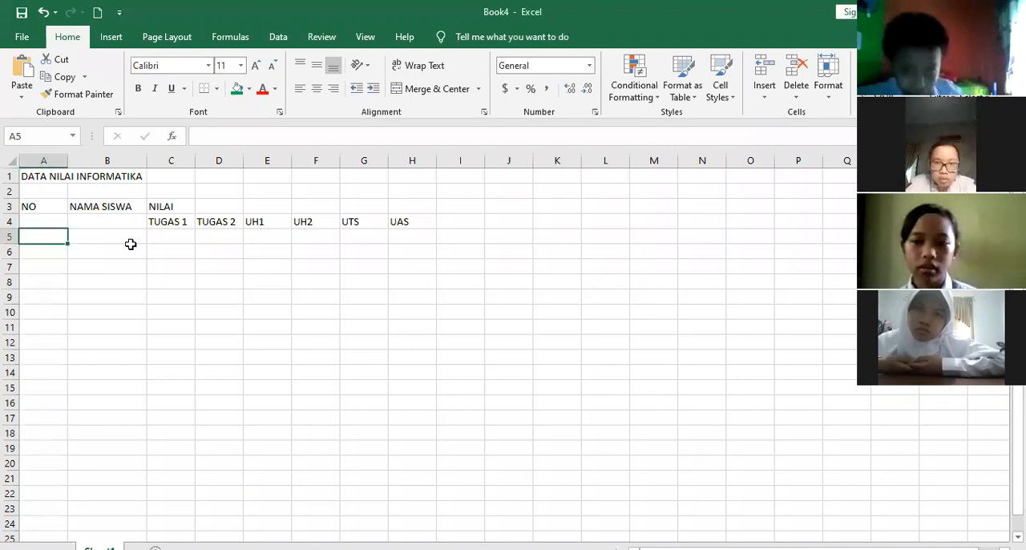
{"action": "type", "text": "1"}
{"action": "key", "text": "Return"}
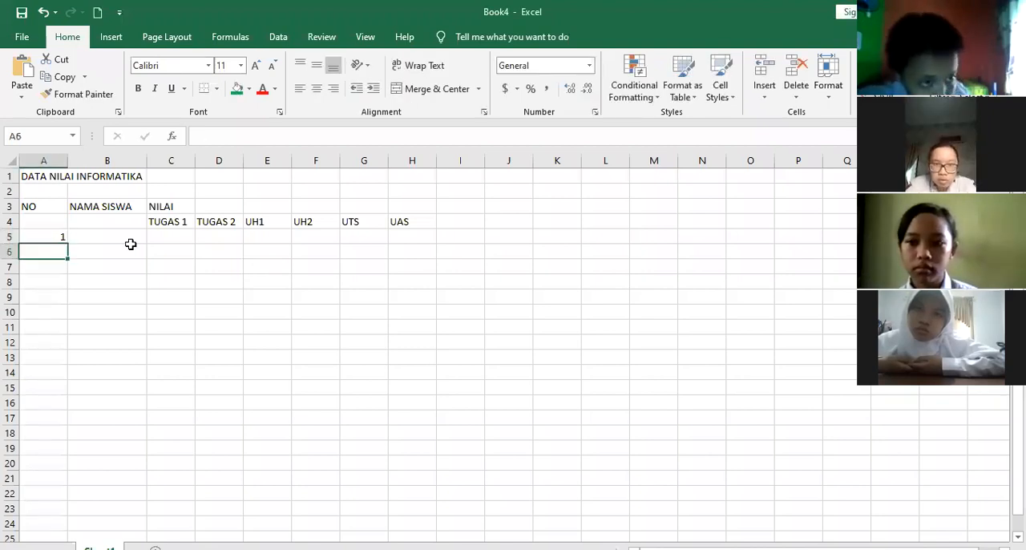
{"action": "key", "text": "Up"}
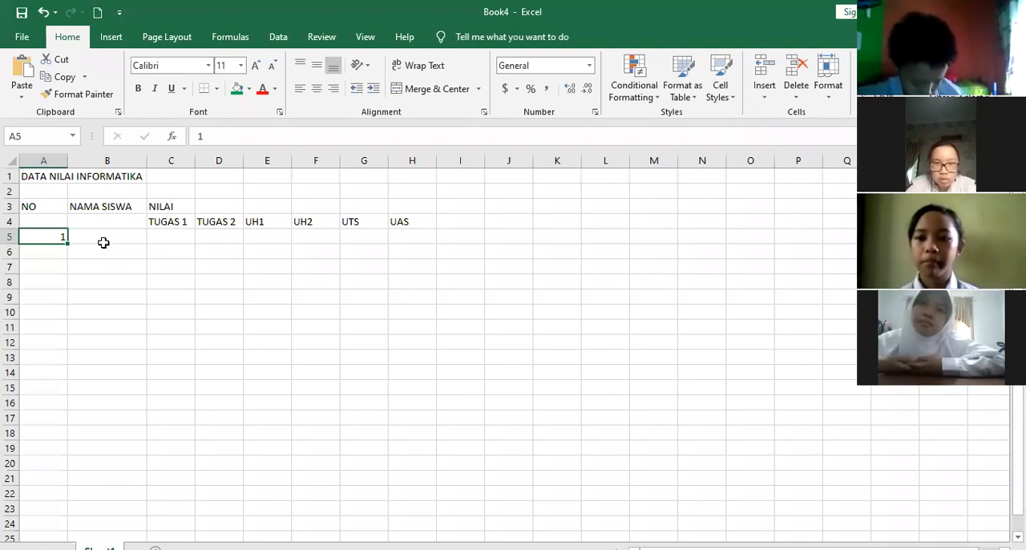
{"action": "left_click", "coordinate": [56, 252]}
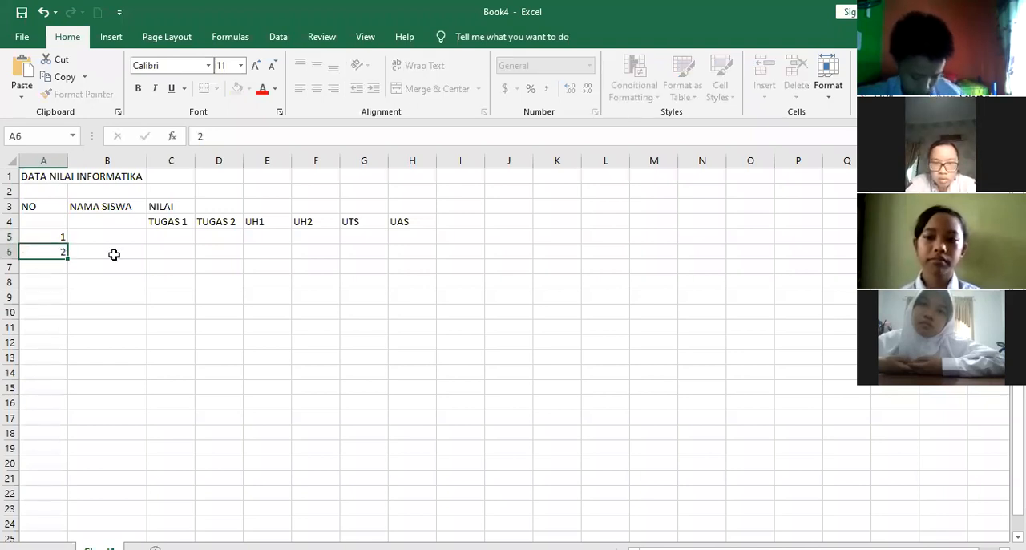
{"action": "key", "text": "Return"}
{"action": "key", "text": "Up"}
{"action": "key", "text": "Up"}
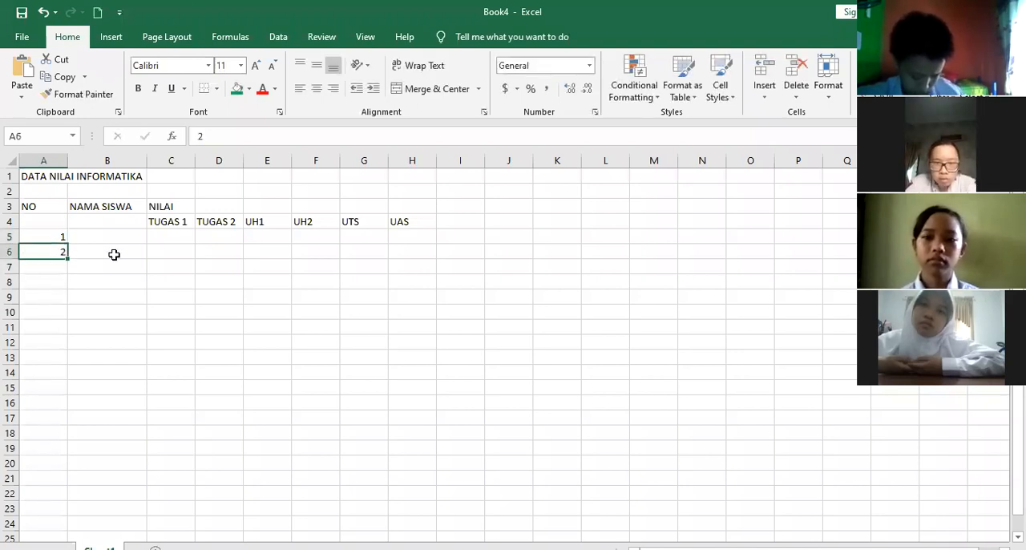
{"action": "key", "text": "Down"}
{"action": "key", "text": "Up"}
{"action": "key", "text": "Down"}
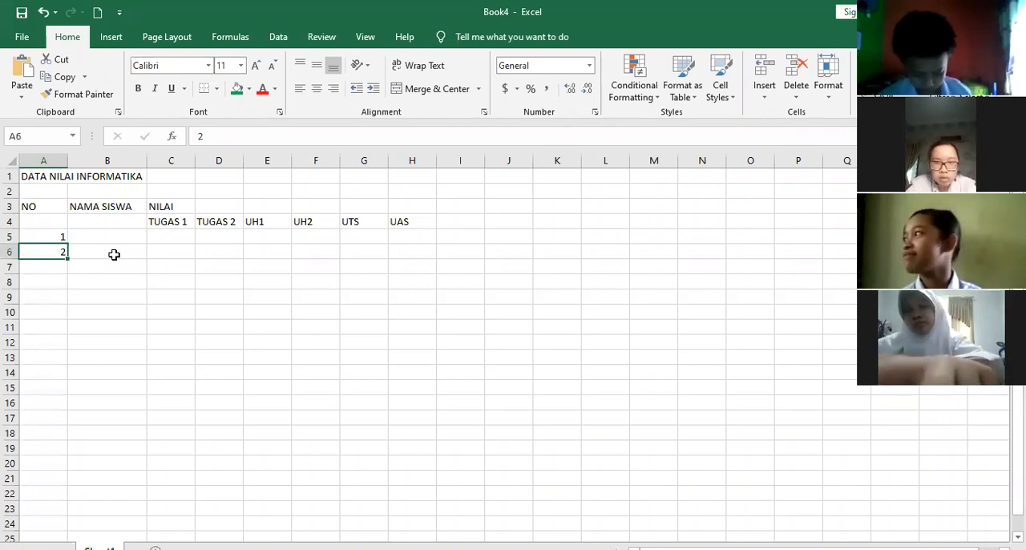
{"action": "key", "text": "Down"}
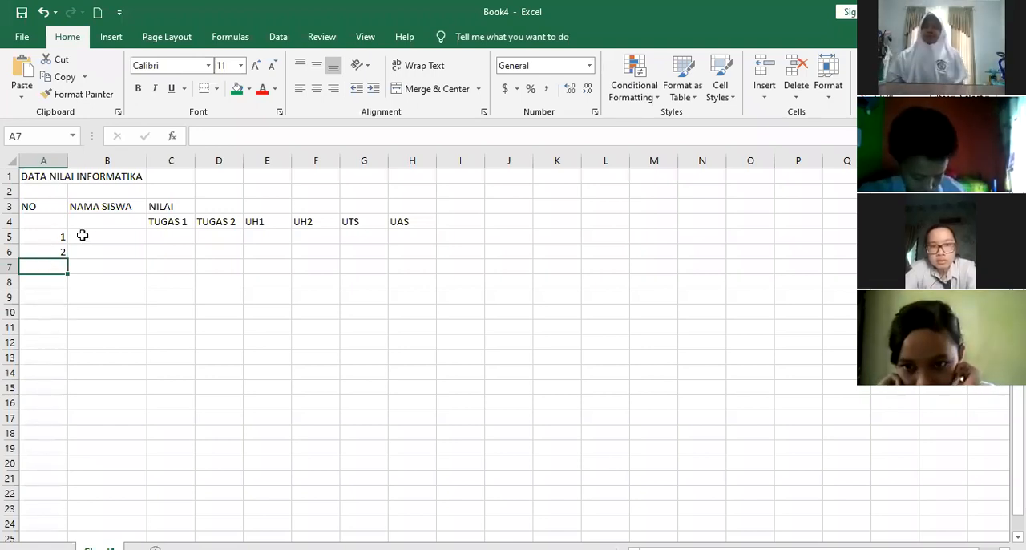
Fill the number series from cells A5:A6 down to cell A14, numbering the rows 1 to 10
{"action": "left_click", "coordinate": [46, 234]}
{"action": "mouse_move", "coordinate": [49, 249]}
{"action": "left_mouse_down"}
{"action": "mouse_move", "coordinate": [49, 233]}
{"action": "mouse_move", "coordinate": [50, 251]}
{"action": "left_mouse_up"}
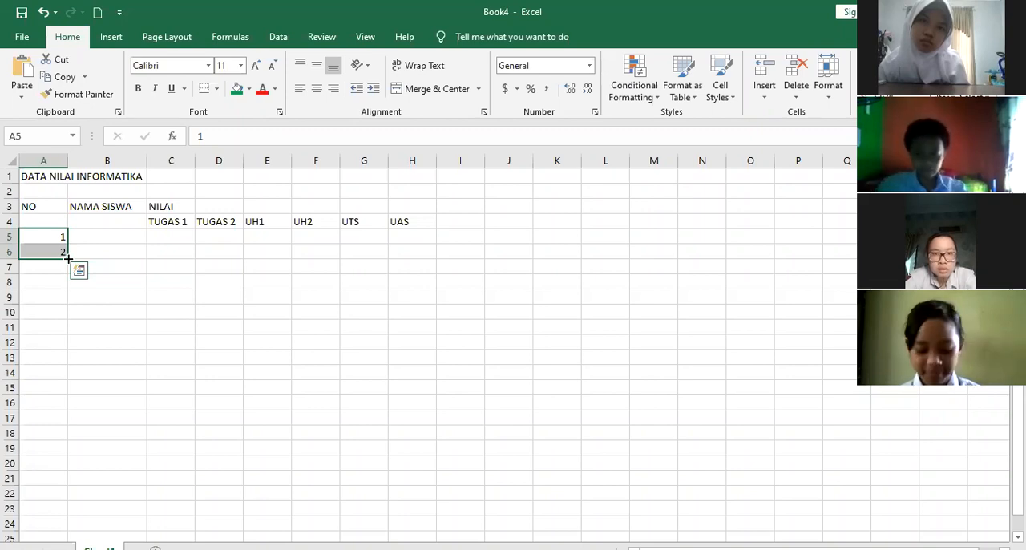
{"action": "left_click_drag", "start_coordinate": [68, 259], "coordinate": [79, 376]}
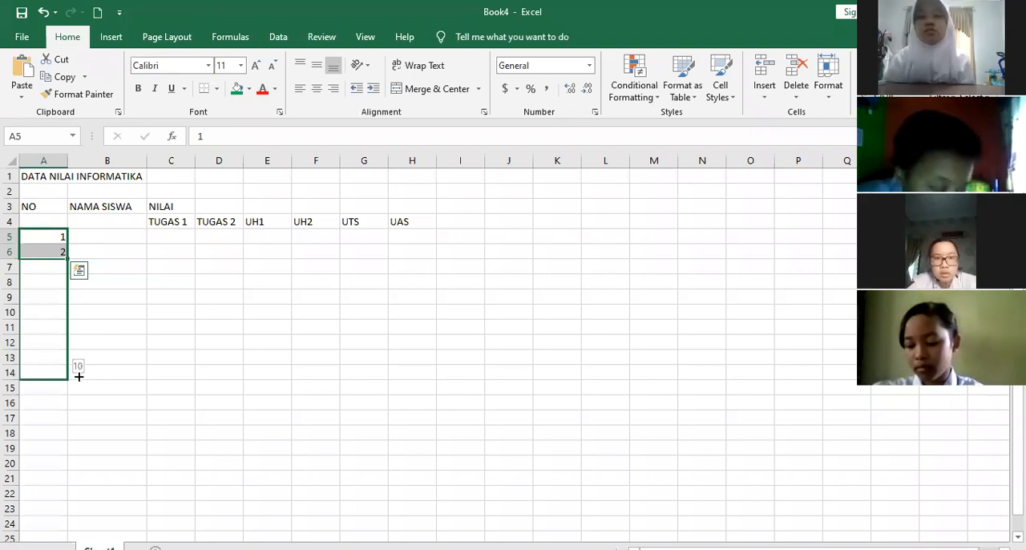
{"action": "left_click_drag", "start_coordinate": [78, 375], "coordinate": [78, 375]}
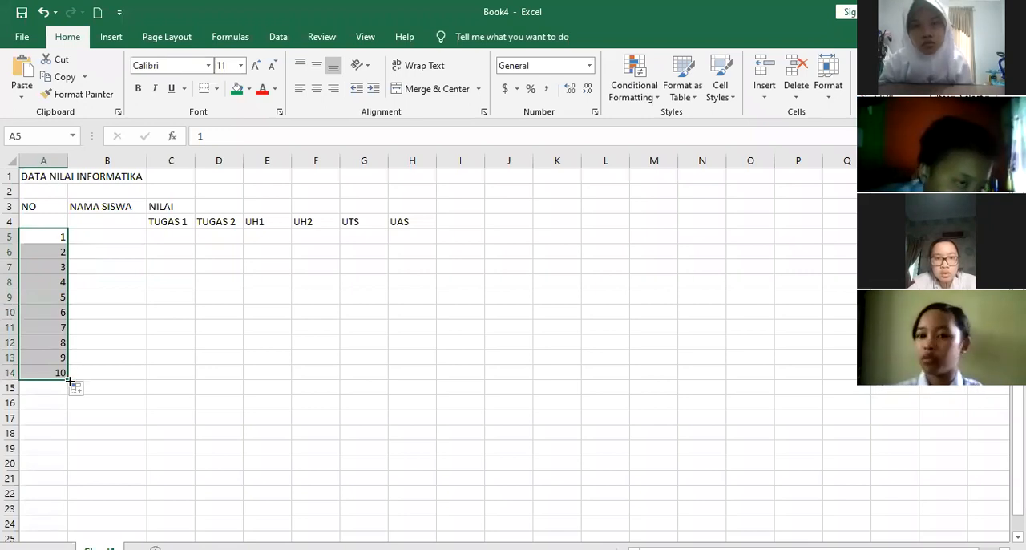
{"action": "left_click_drag", "start_coordinate": [69, 379], "coordinate": [68, 513]}
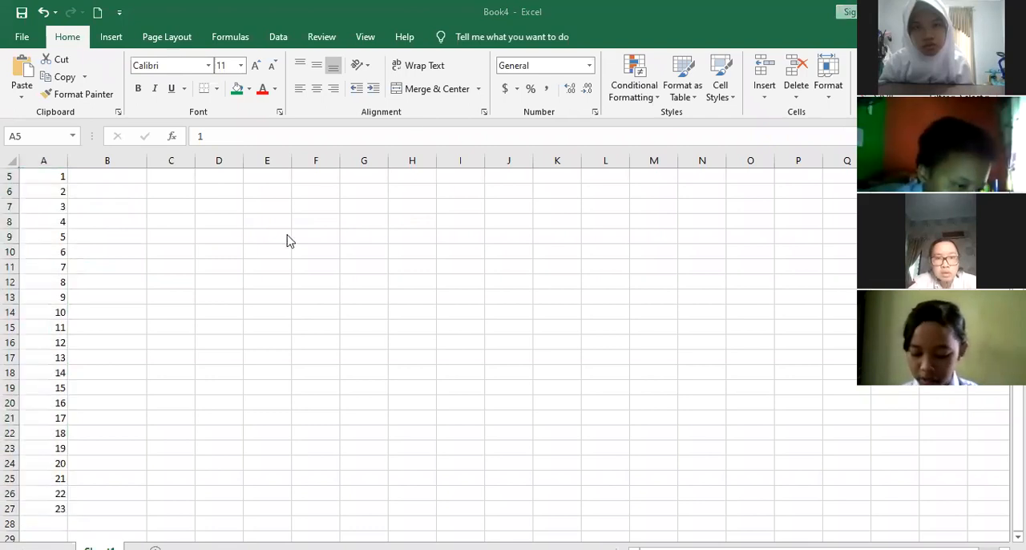
{"action": "left_click", "coordinate": [158, 329]}
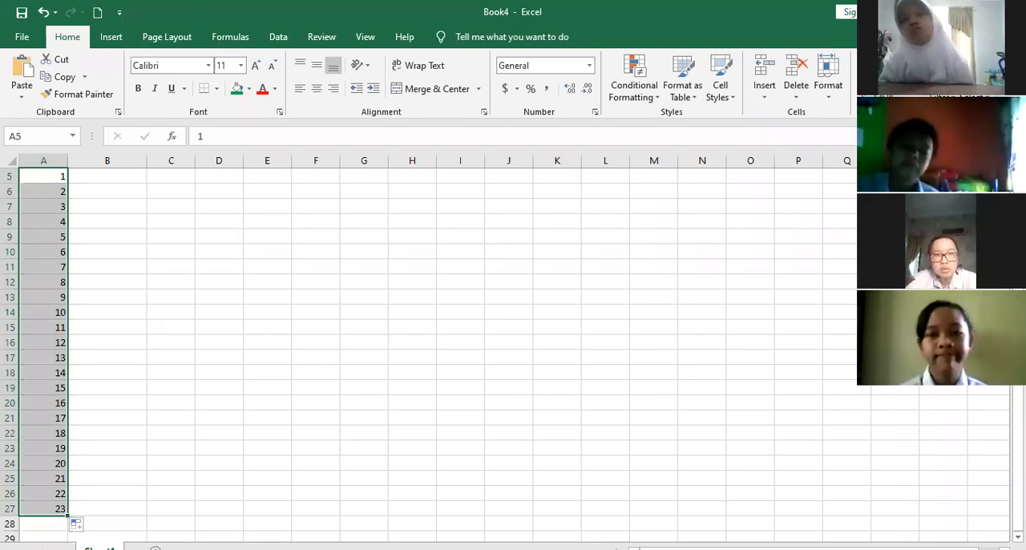
{"action": "key", "text": "ctrl+z"}
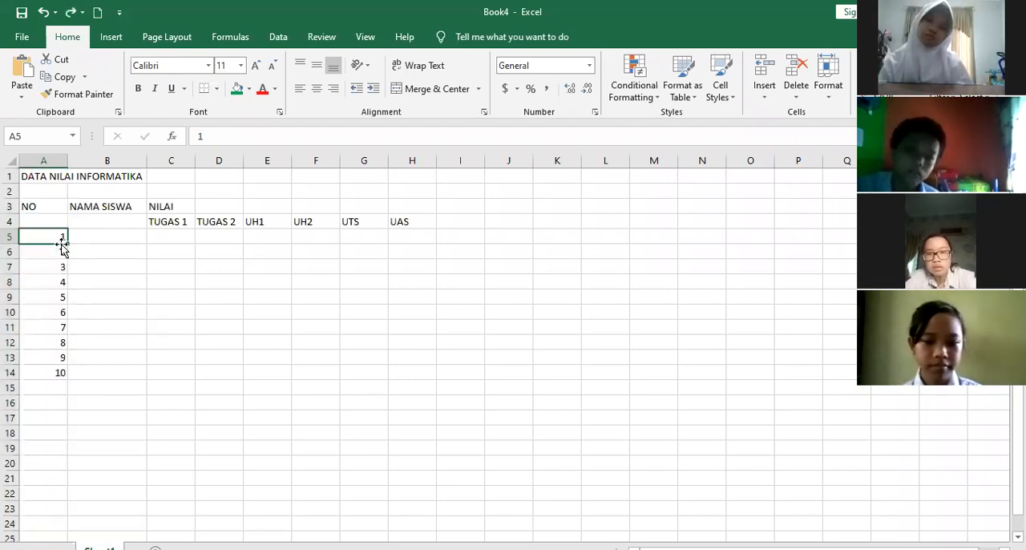
Enter the first four students' names in cells B5 to B8 of the NAMA SISWA column
{"action": "left_click", "coordinate": [122, 237]}
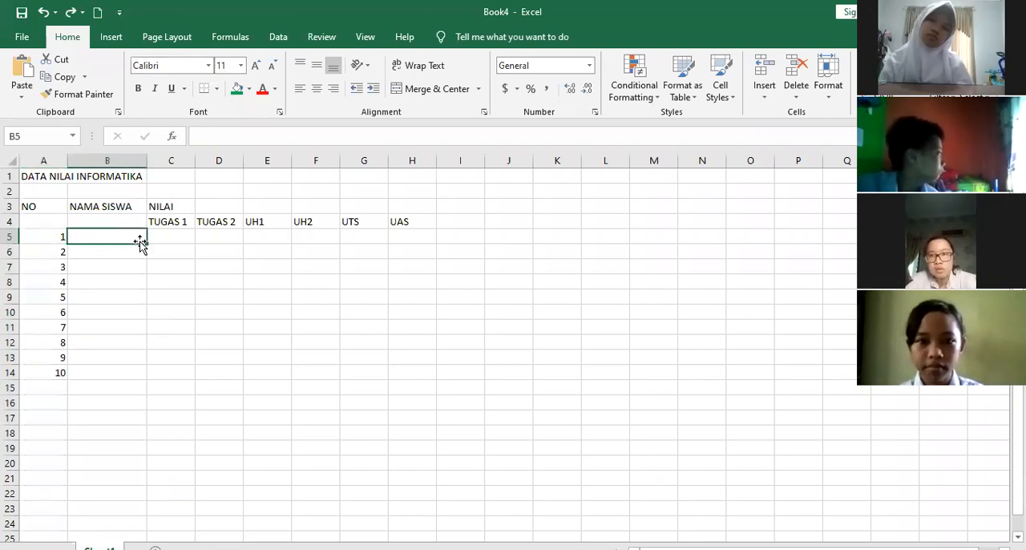
{"action": "type", "text": "aG"}
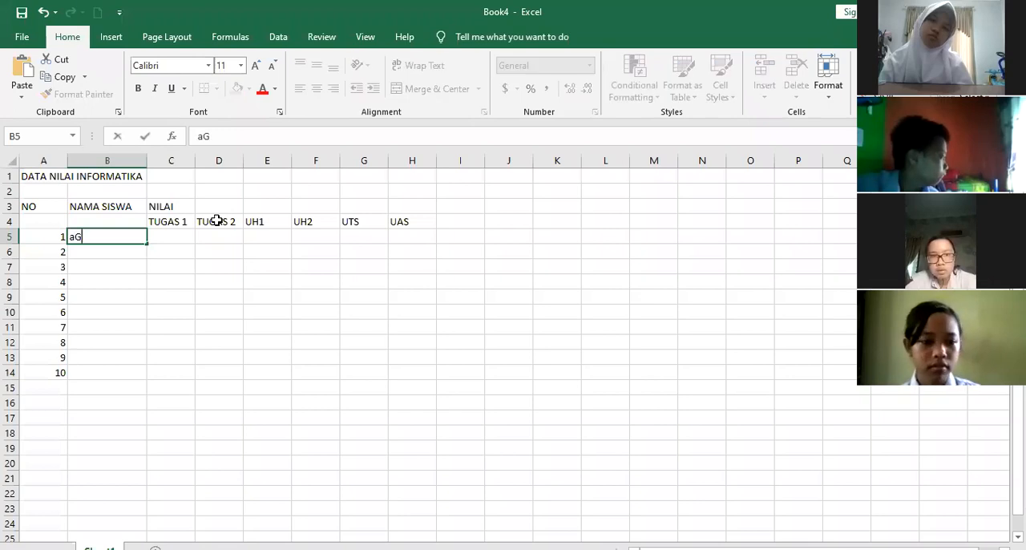
{"action": "type", "text": "US"}
{"action": "key", "text": "Return"}
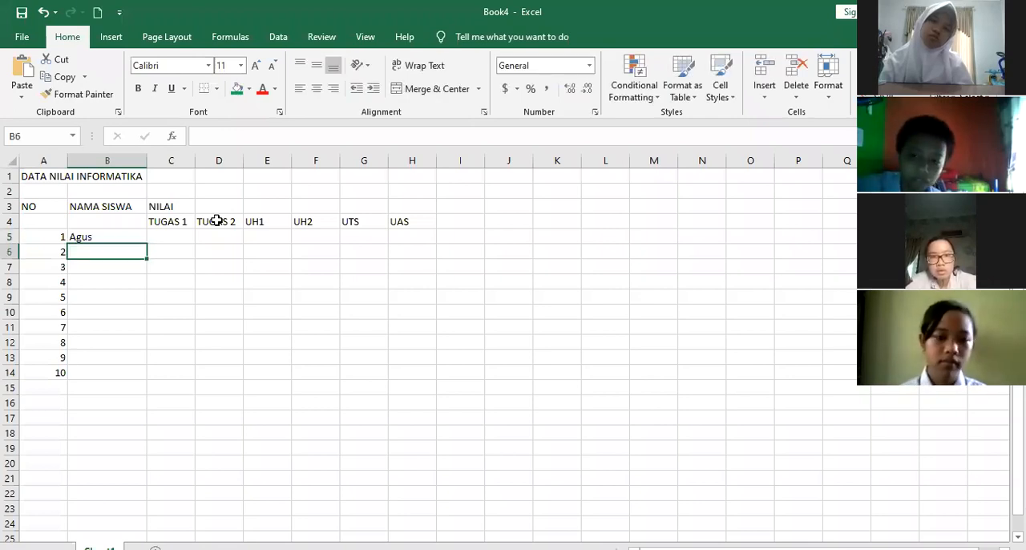
{"action": "type", "text": "Jono"}
{"action": "key", "text": "Return"}
{"action": "type", "text": "Elisabeth"}
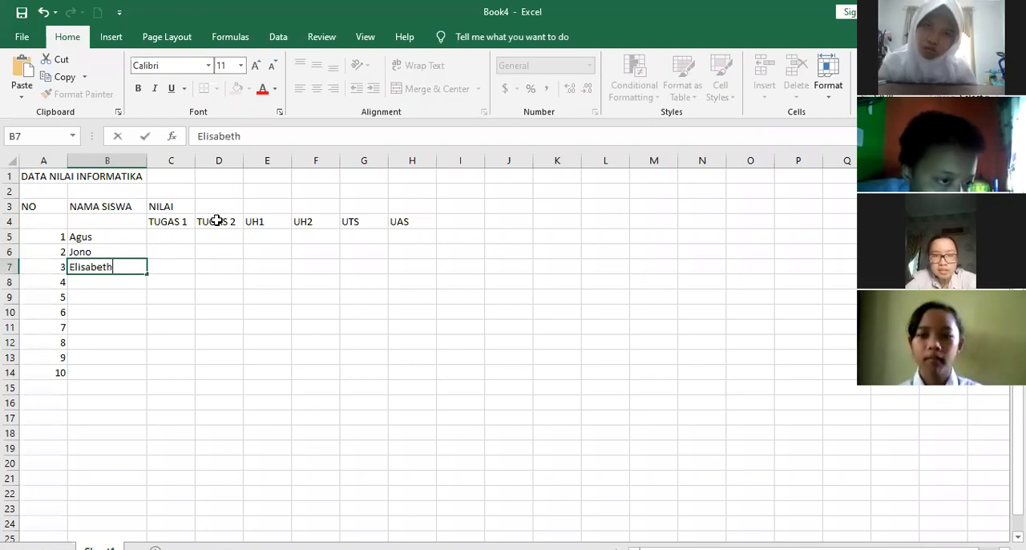
{"action": "key", "text": "Return"}
{"action": "type", "text": "Nur"}
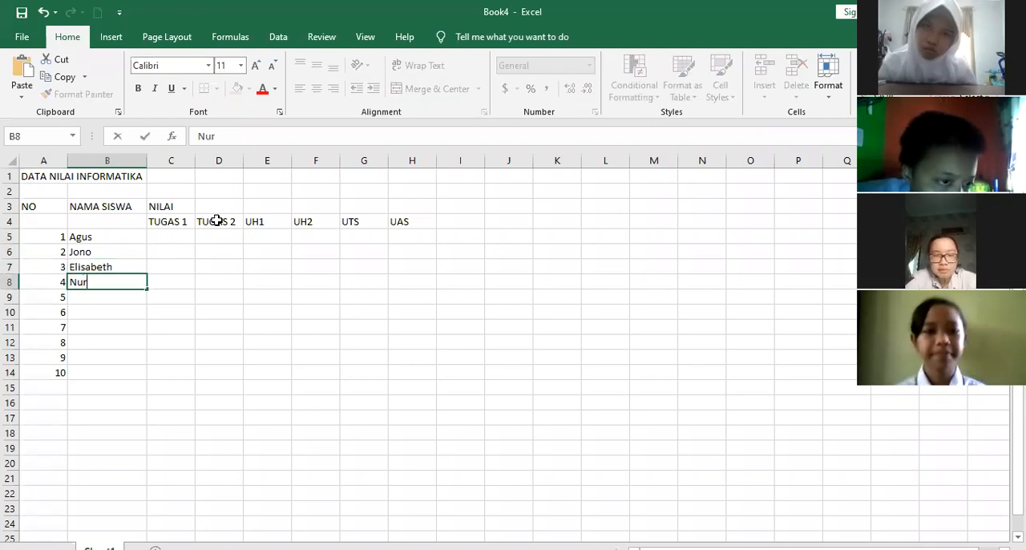
{"action": "type", "text": " Azizah"}
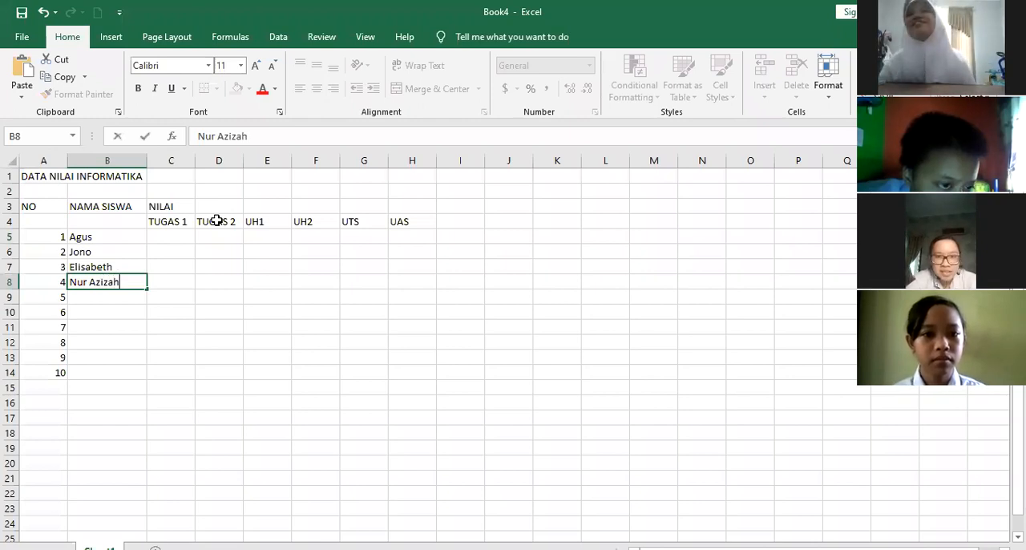
{"action": "key", "text": "Return"}
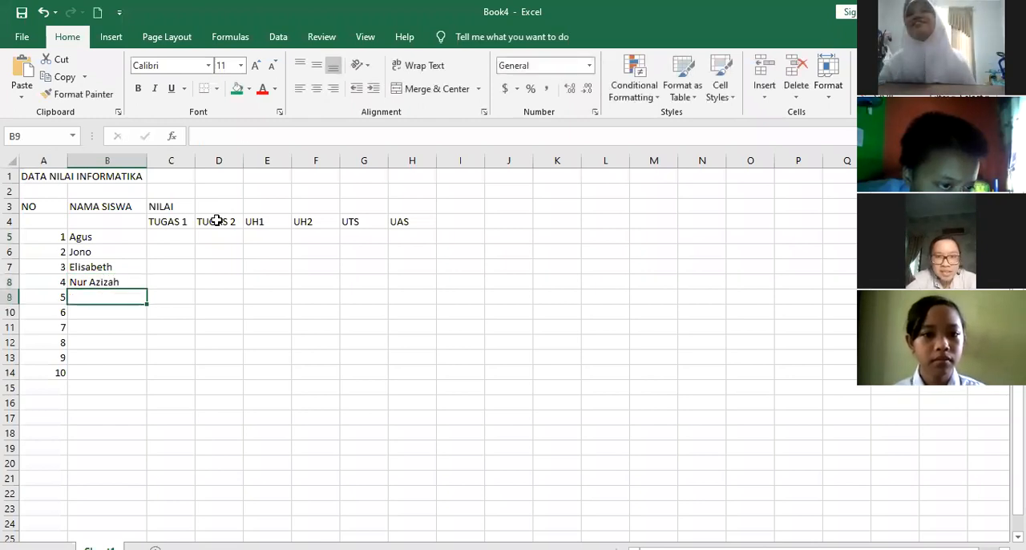
Enter the fifth and sixth students' names in cells B9 and B10
{"action": "type", "text": "Ramadani"}
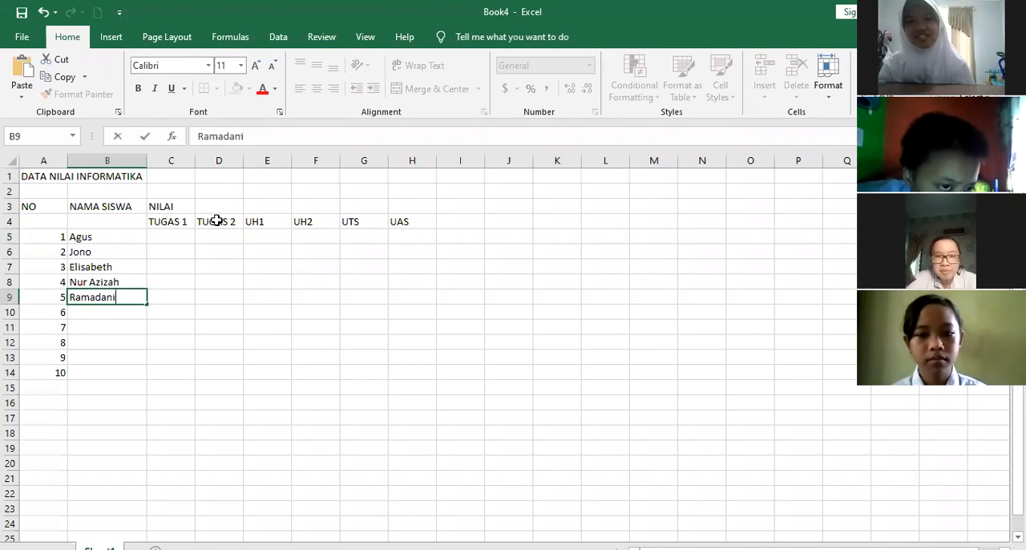
{"action": "key", "text": "Return"}
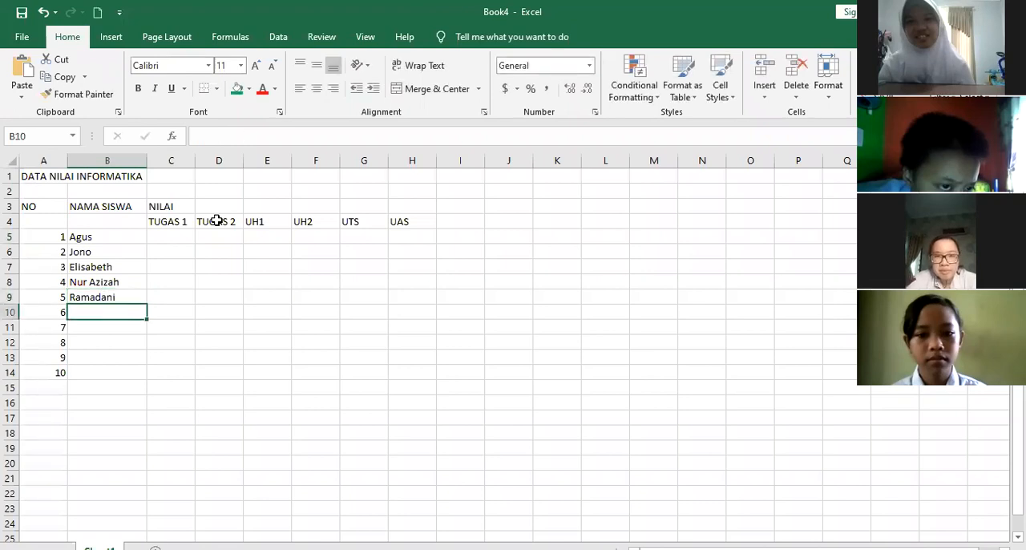
{"action": "type", "text": "Muhammad"}
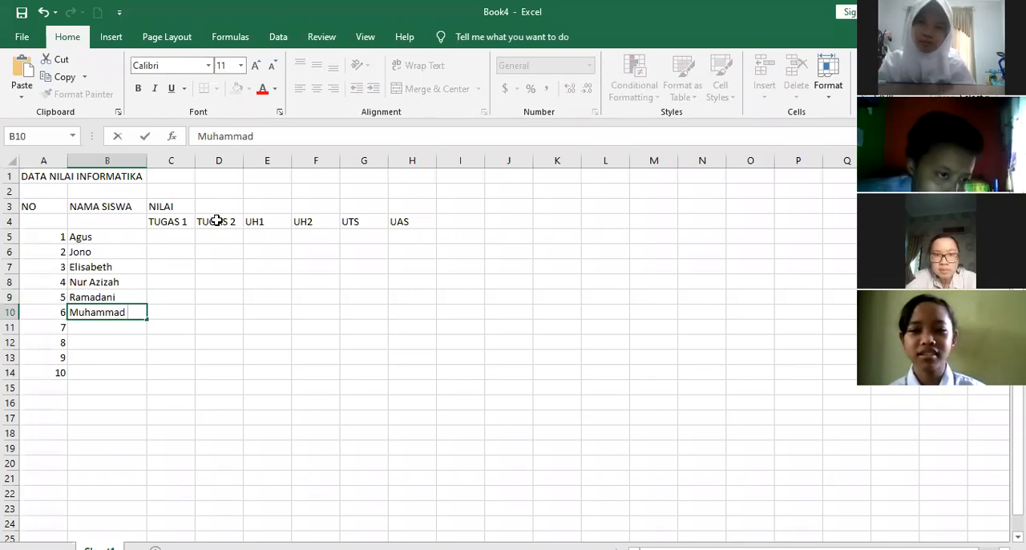
{"action": "type", "text": " Rach"}
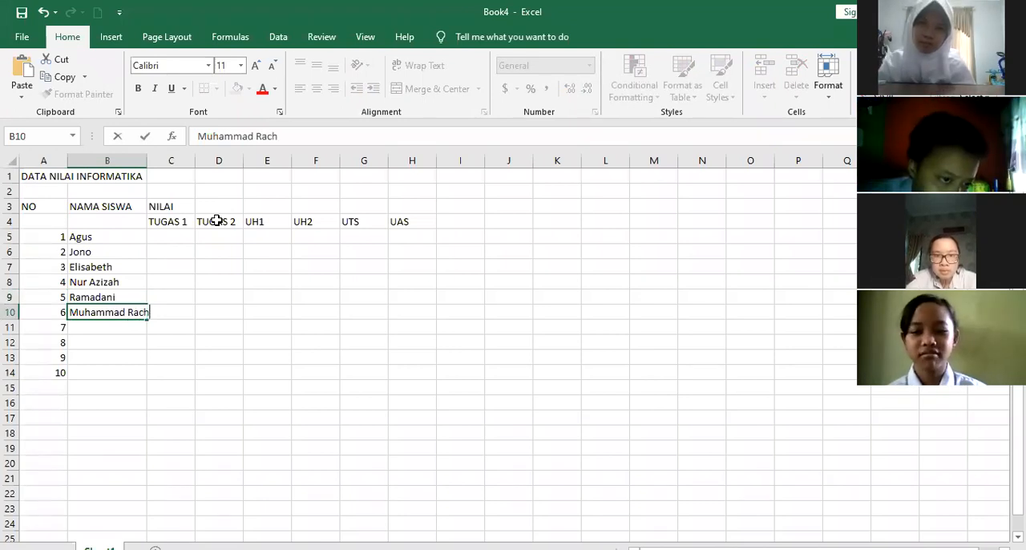
{"action": "type", "text": "ma"}
{"action": "key", "text": "Return"}
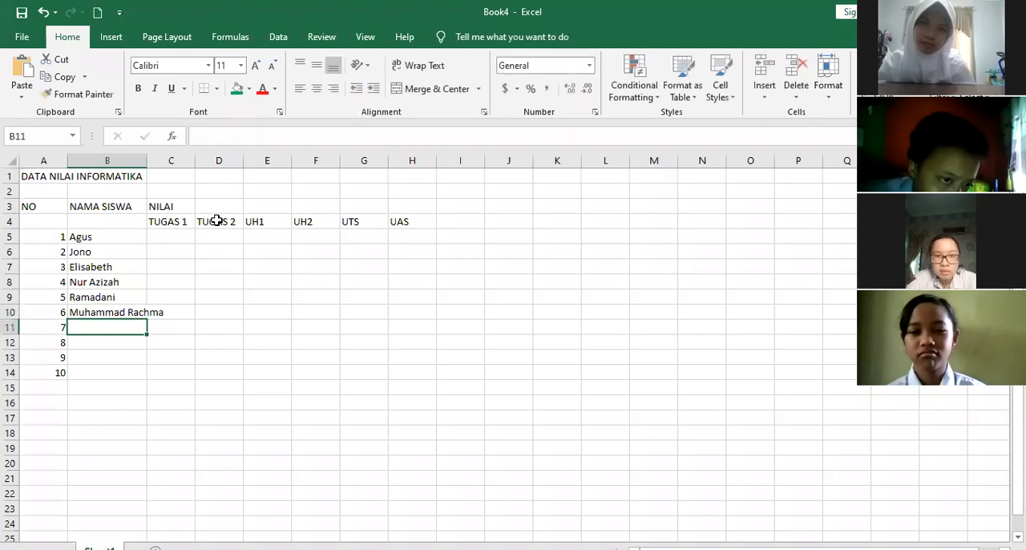
Enter the last four students' names in cells B11 to B14
{"action": "type", "text": "Junaidi"}
{"action": "key", "text": "Return"}
{"action": "type", "text": "Bu"}
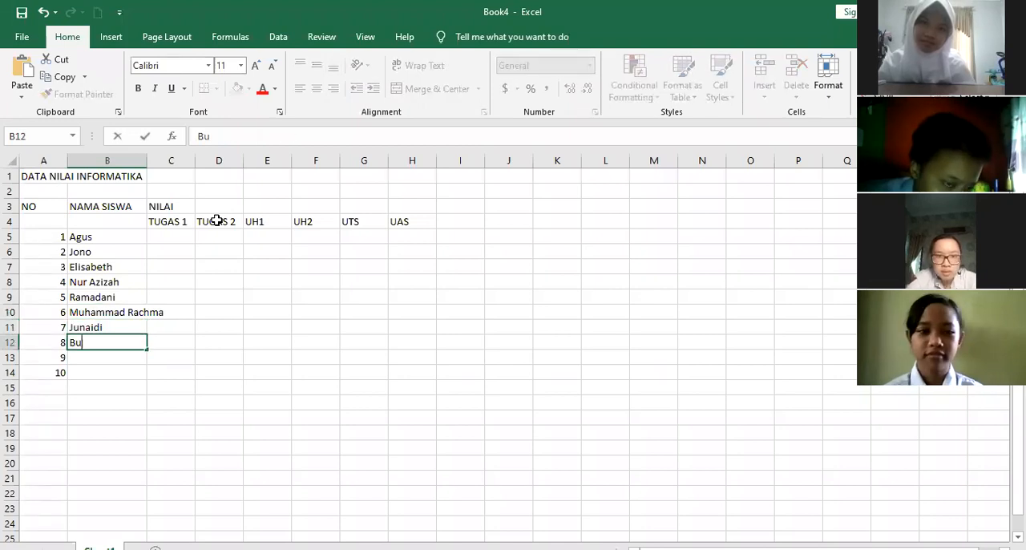
{"action": "type", "text": "gus"}
{"action": "key", "text": "Return"}
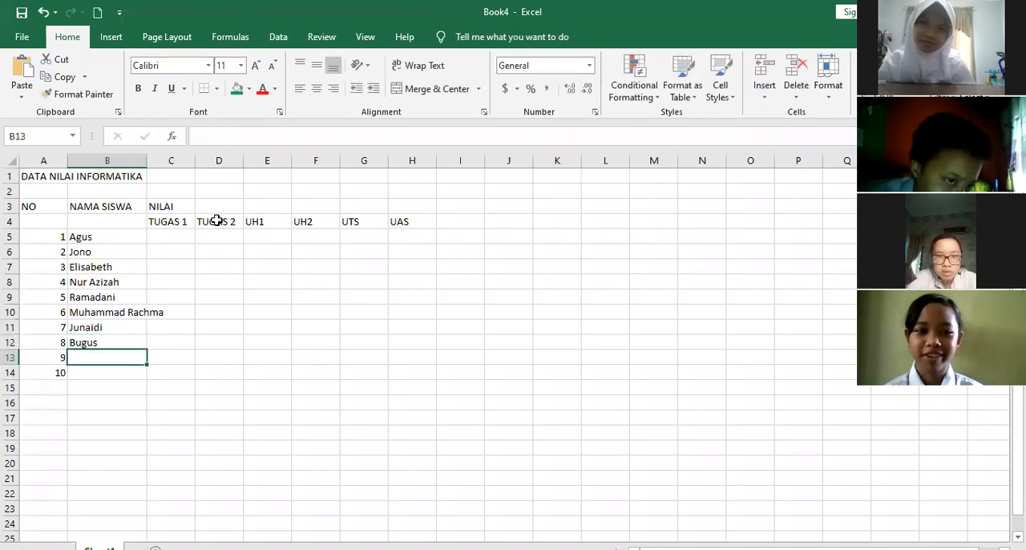
{"action": "type", "text": "Metal"}
{"action": "key", "text": "Return"}
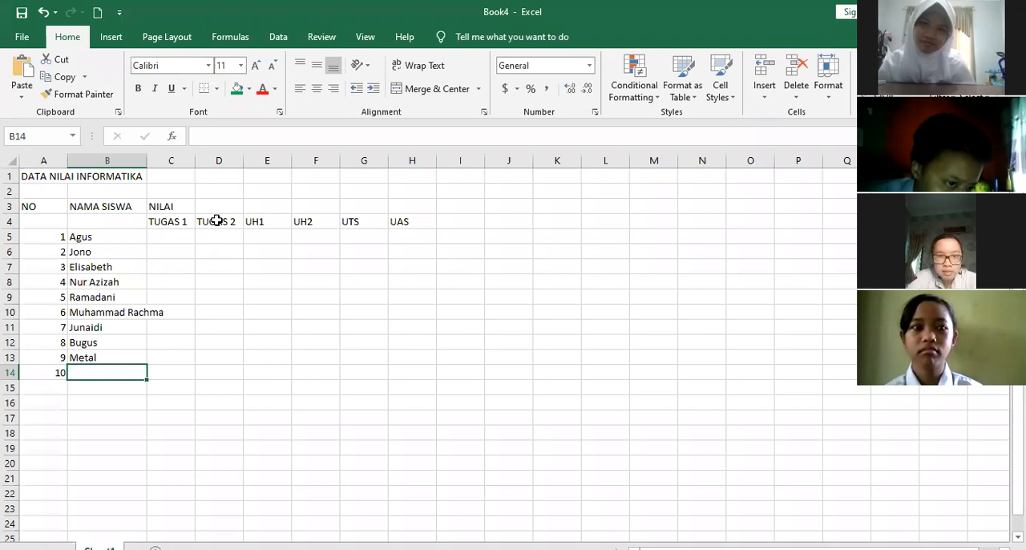
{"action": "type", "text": "Alif"}
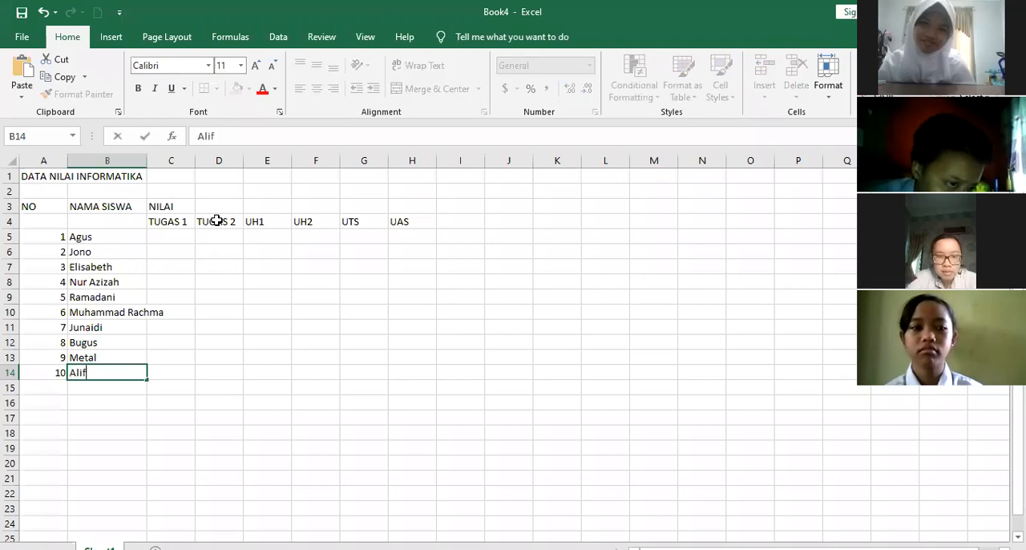
{"action": "key", "text": "Return"}
{"action": "key", "text": "Up"}
{"action": "key", "text": "Up"}
{"action": "key", "text": "Up"}
{"action": "key", "text": "Up"}
{"action": "key", "text": "Up"}
{"action": "key", "text": "Up"}
{"action": "key", "text": "Up"}
{"action": "key", "text": "Up"}
{"action": "key", "text": "Up"}
{"action": "key", "text": "Up"}
{"action": "key", "text": "Up"}
{"action": "key", "text": "Up"}
{"action": "key", "text": "Up"}
{"action": "key", "text": "Up"}
{"action": "key", "text": "Down"}
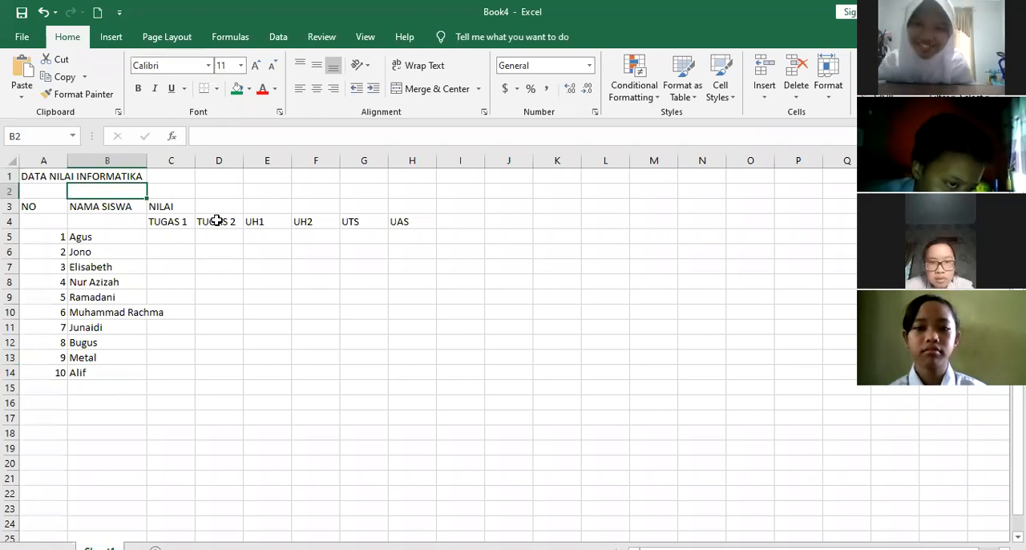
{"action": "left_click", "coordinate": [310, 264]}
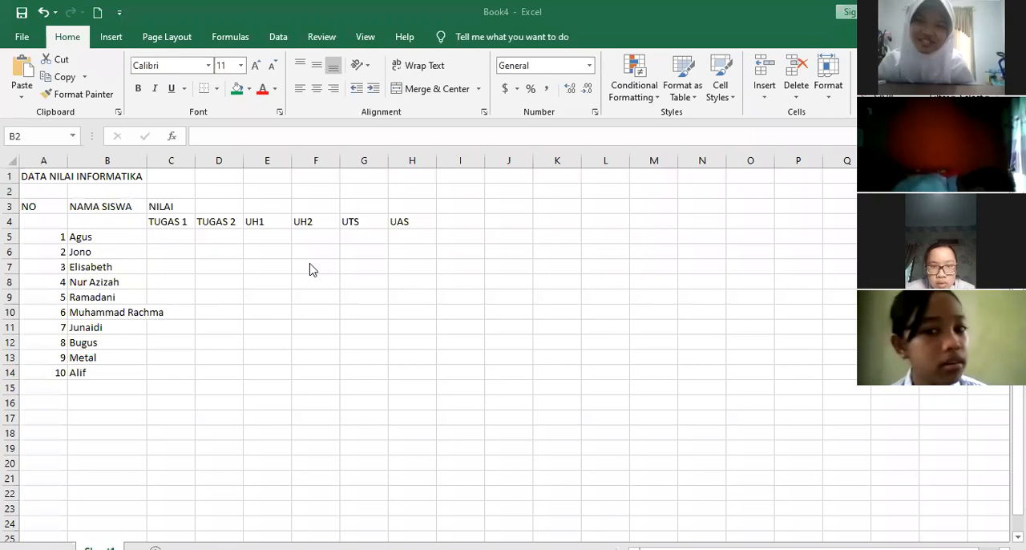
{"action": "left_click", "coordinate": [202, 229]}
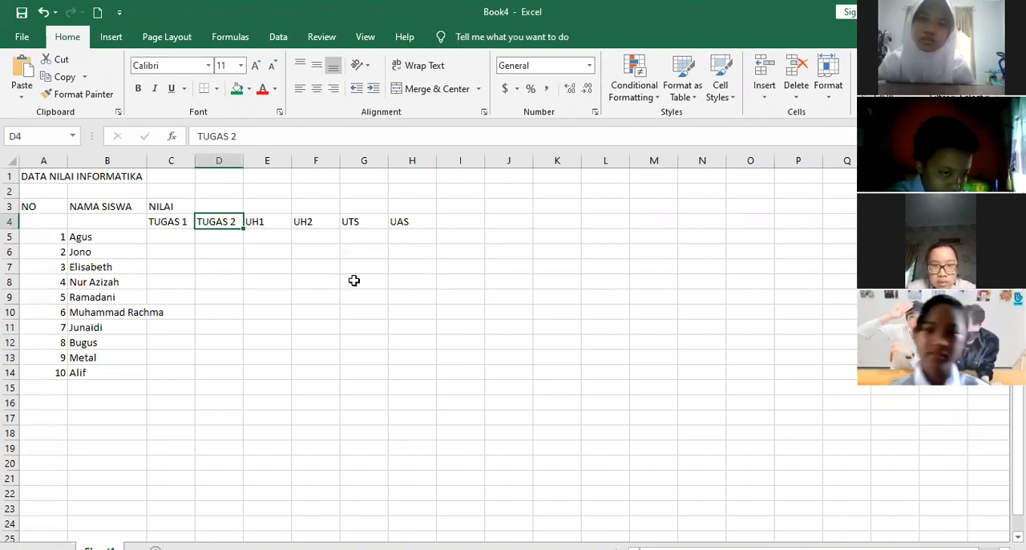
Apply all borders to the grade table in cells A3 to H14
{"action": "left_click", "coordinate": [201, 260]}
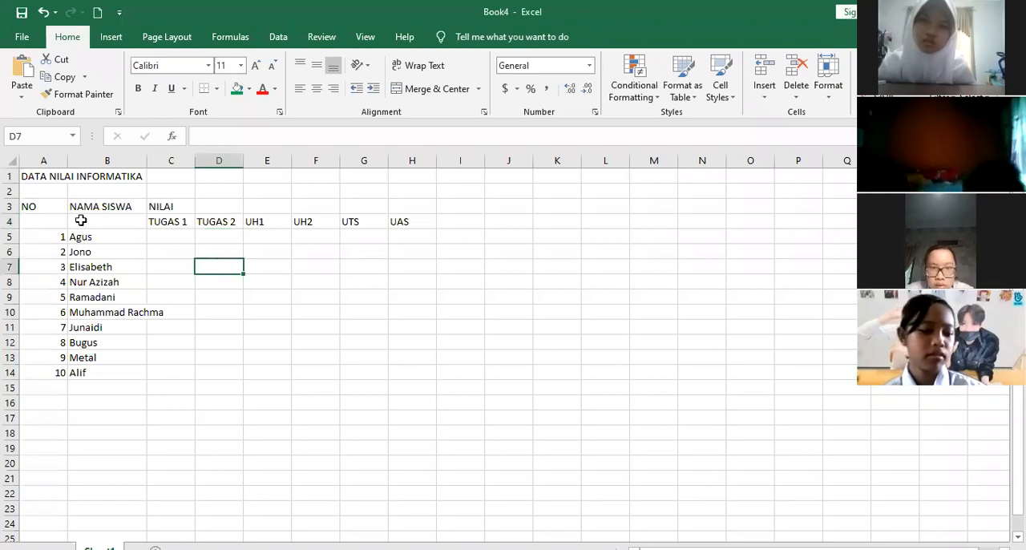
{"action": "left_click_drag", "start_coordinate": [49, 206], "coordinate": [413, 327]}
{"action": "left_click_drag", "start_coordinate": [418, 371], "coordinate": [419, 368]}
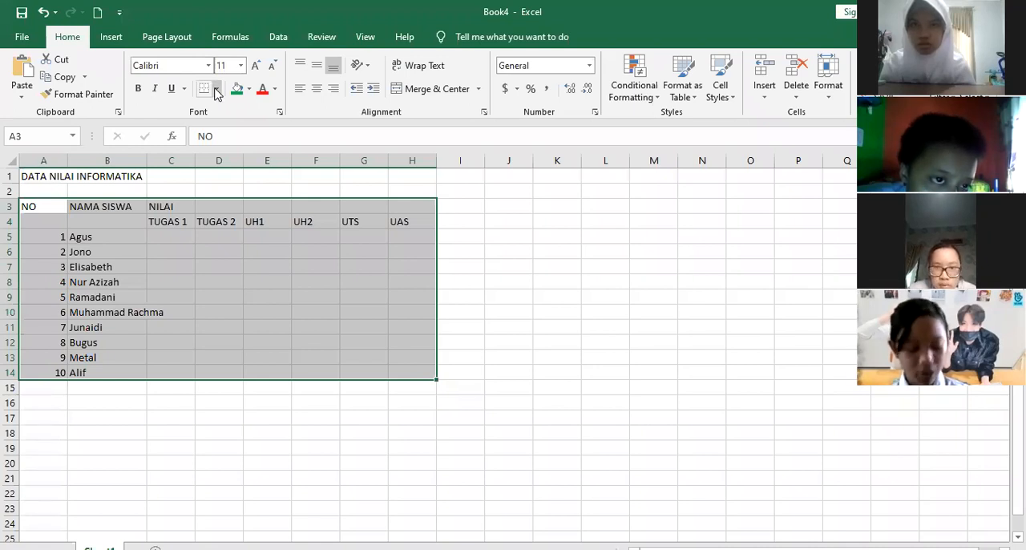
{"action": "left_click", "coordinate": [216, 89]}
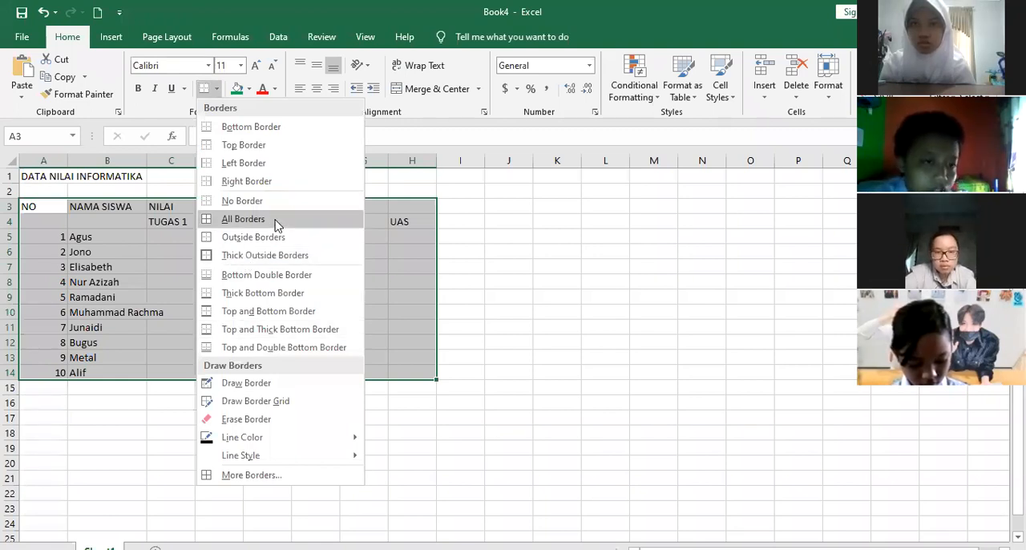
{"action": "key", "text": "Return"}
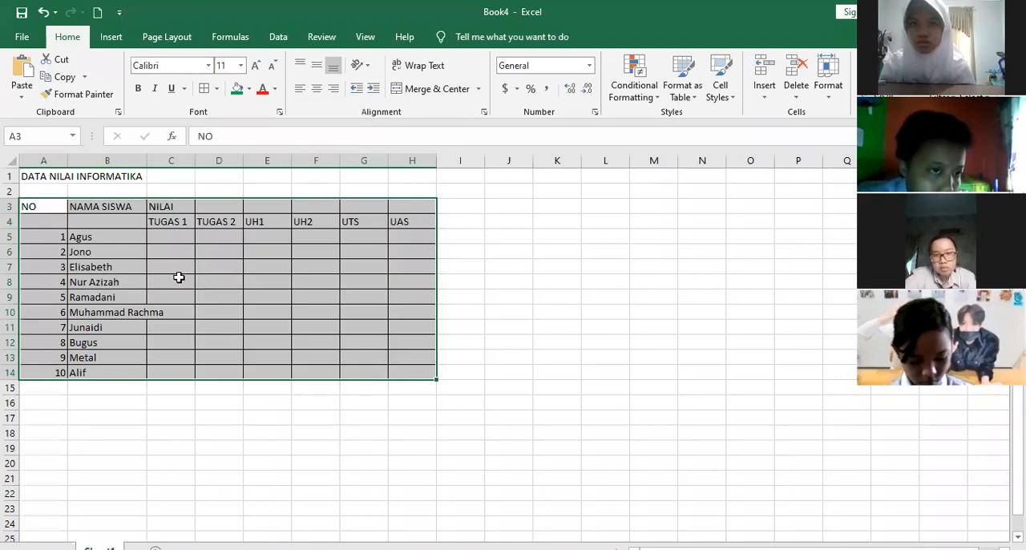
Widen column B so the longest student name fits inside its cell
{"action": "left_click", "coordinate": [212, 280]}
{"action": "left_click_drag", "start_coordinate": [144, 163], "coordinate": [166, 166]}
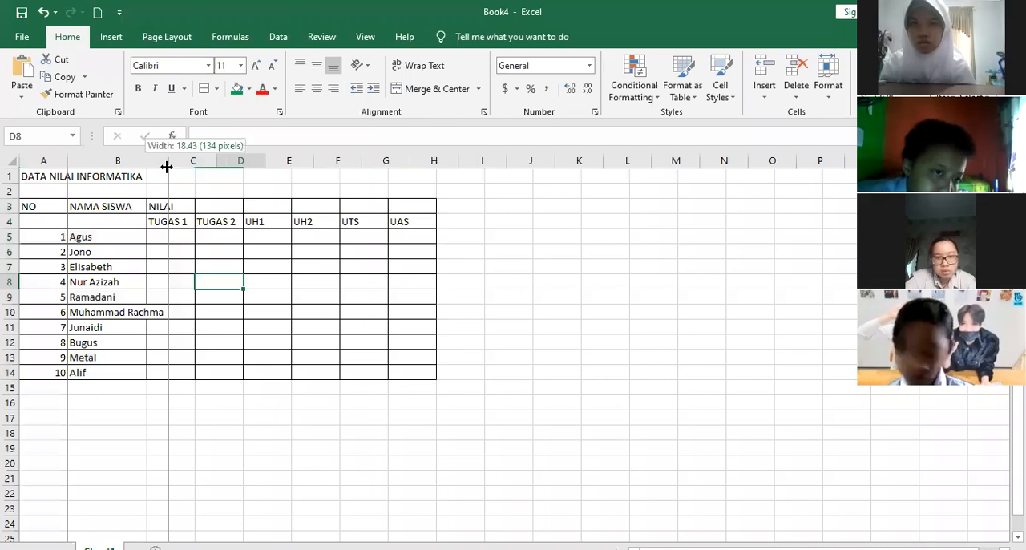
{"action": "left_click", "coordinate": [311, 307]}
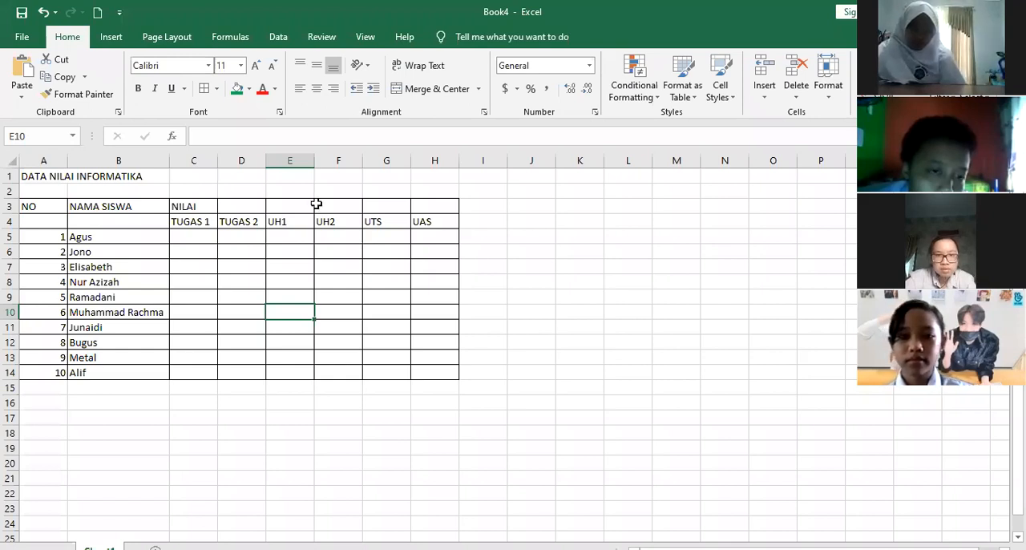
Merge and center the NILAI heading across cells C3 to F3
{"action": "left_click", "coordinate": [210, 204]}
{"action": "left_click_drag", "start_coordinate": [290, 202], "coordinate": [355, 201]}
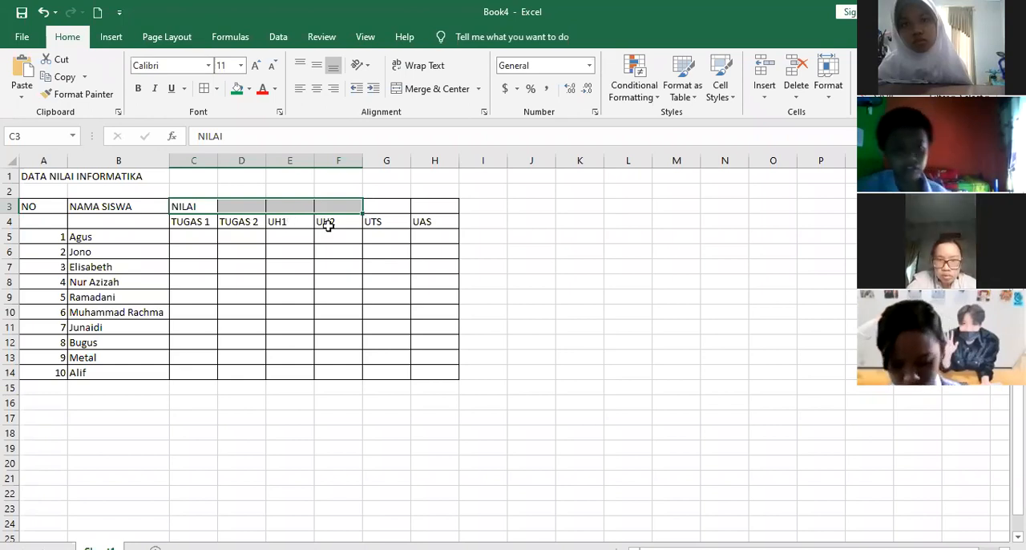
{"action": "left_click", "coordinate": [277, 205]}
{"action": "left_click_drag", "start_coordinate": [189, 205], "coordinate": [348, 201]}
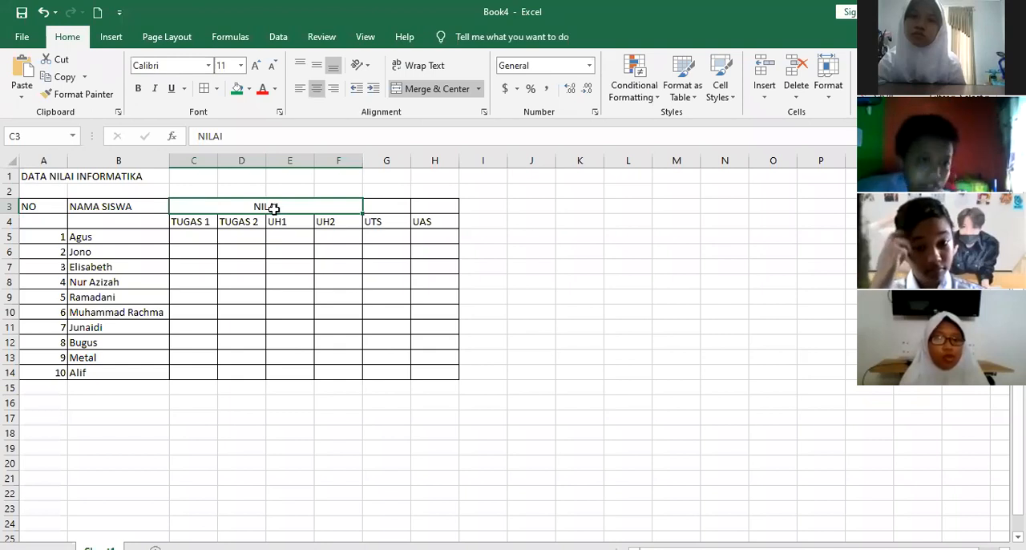
{"action": "left_click", "coordinate": [285, 193]}
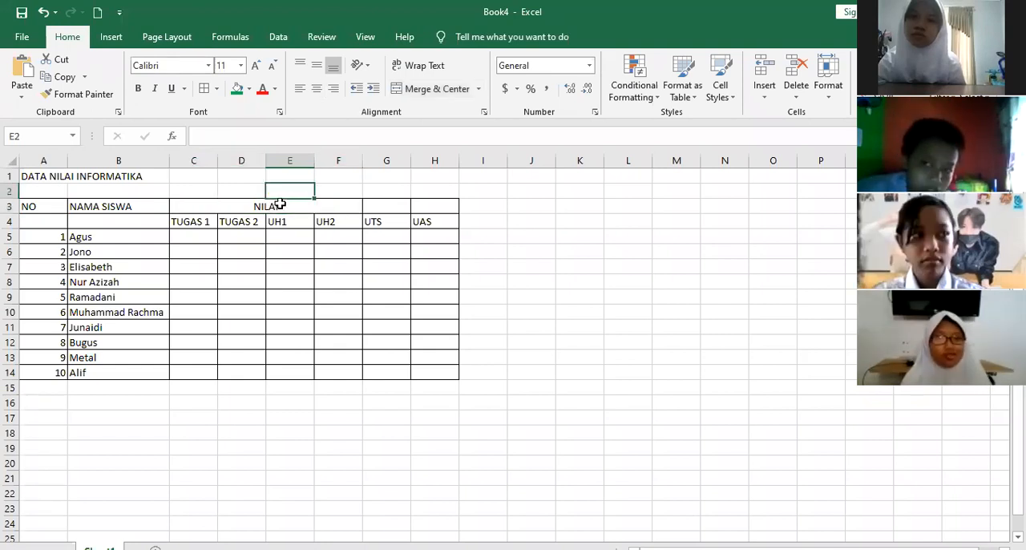
{"action": "left_click", "coordinate": [280, 204]}
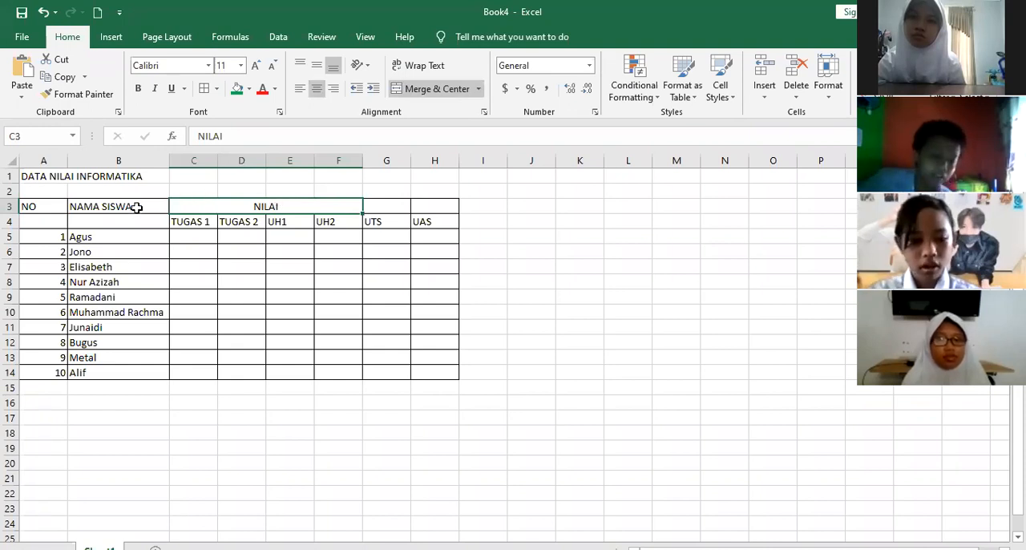
Merge and center the NAMA SISWA heading over cells B3 and B4, aligning it vertically to the middle
{"action": "left_click_drag", "start_coordinate": [137, 208], "coordinate": [140, 208]}
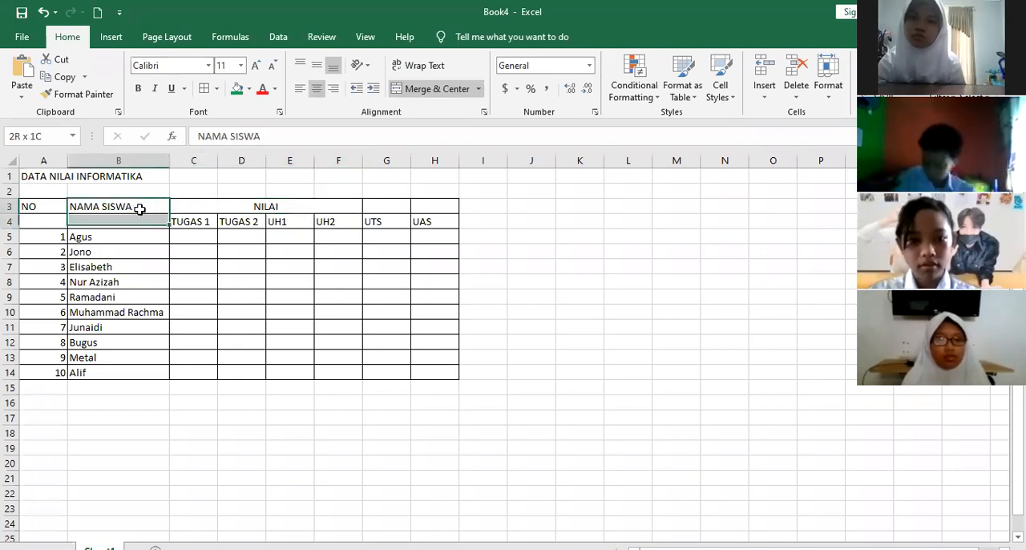
{"action": "left_click", "coordinate": [140, 208]}
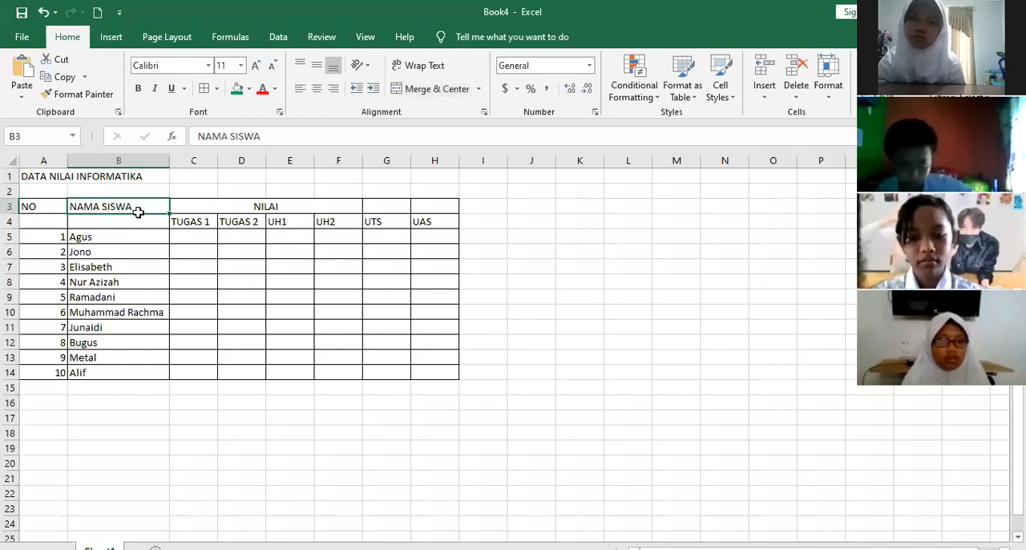
{"action": "left_click_drag", "start_coordinate": [141, 212], "coordinate": [138, 221]}
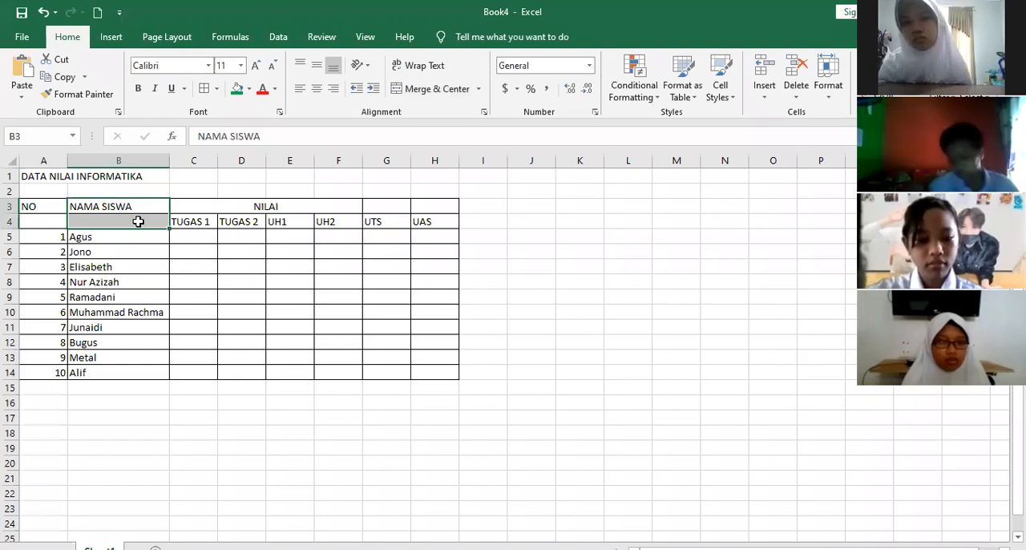
{"action": "left_click", "coordinate": [417, 93]}
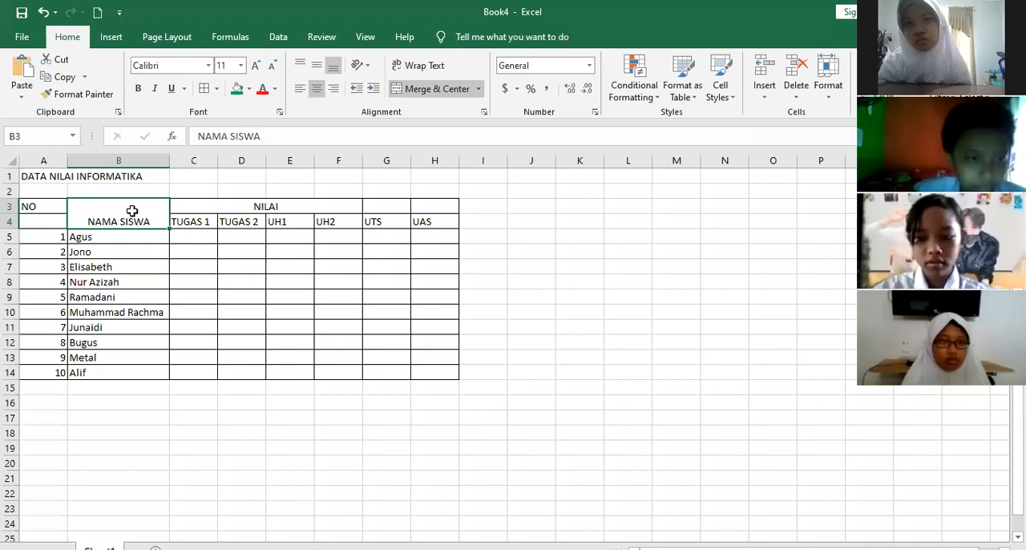
{"action": "left_click", "coordinate": [317, 67]}
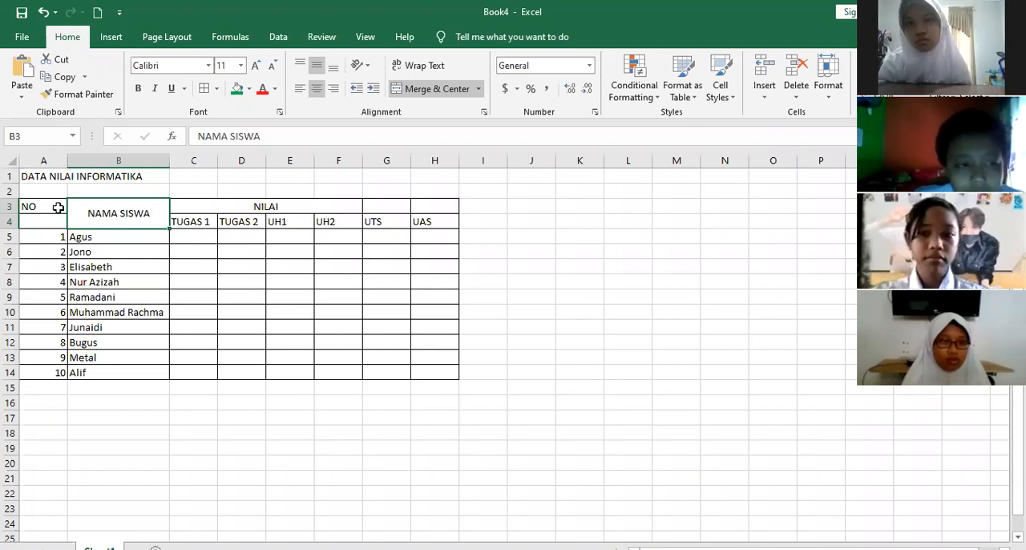
Merge and center the NO heading over cells A3 and A4, aligning it vertically to the middle
{"action": "left_click_drag", "start_coordinate": [59, 207], "coordinate": [59, 219]}
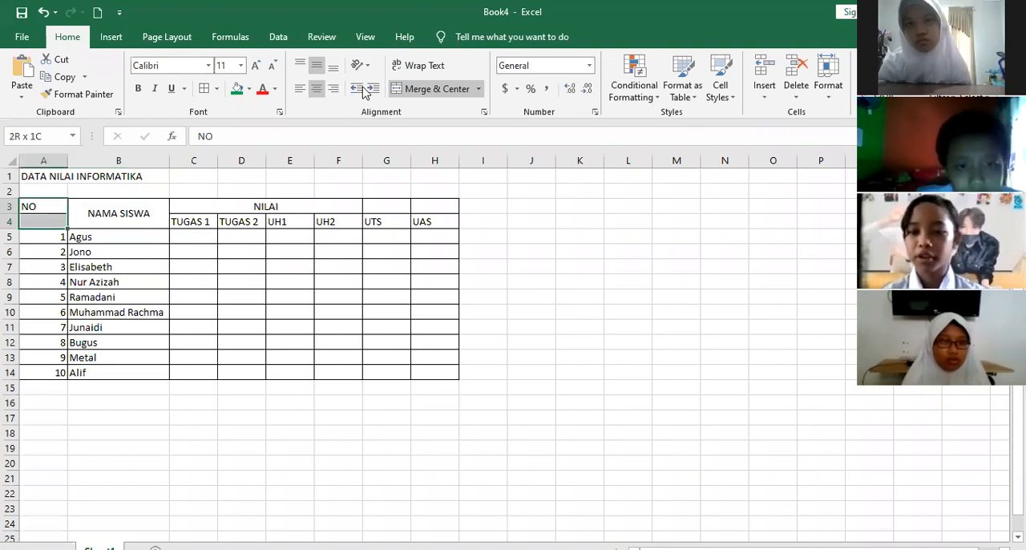
{"action": "left_click", "coordinate": [317, 66]}
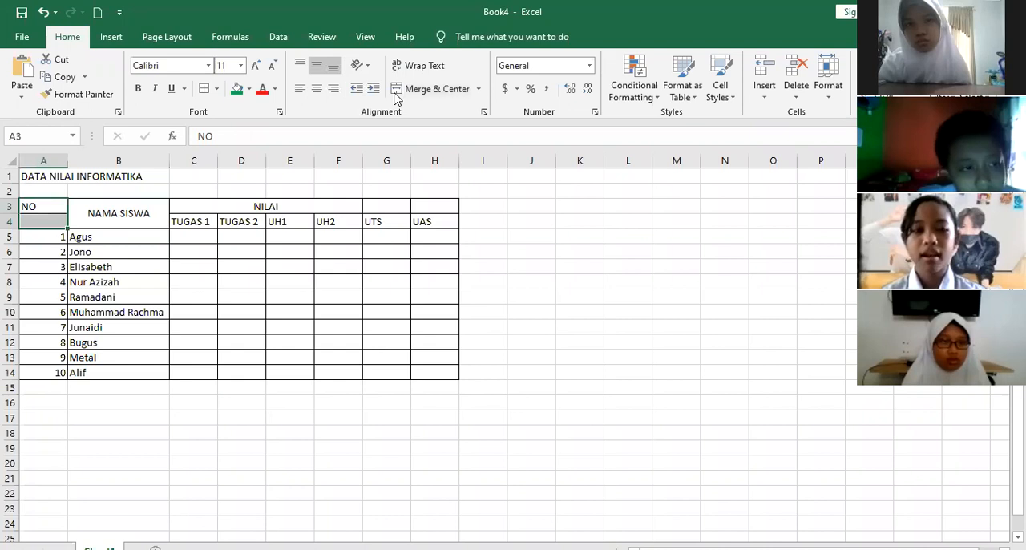
{"action": "left_click", "coordinate": [396, 94]}
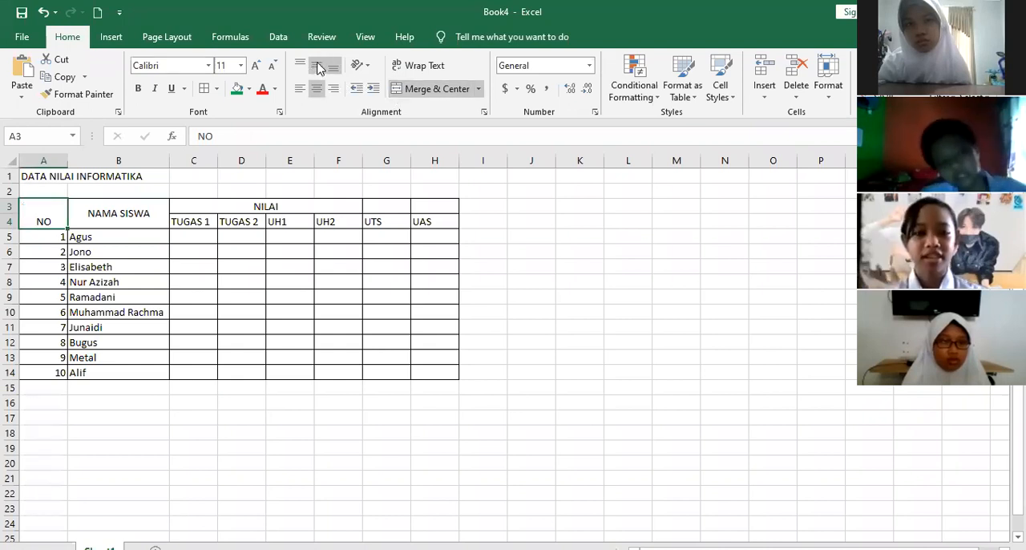
{"action": "left_click", "coordinate": [317, 67]}
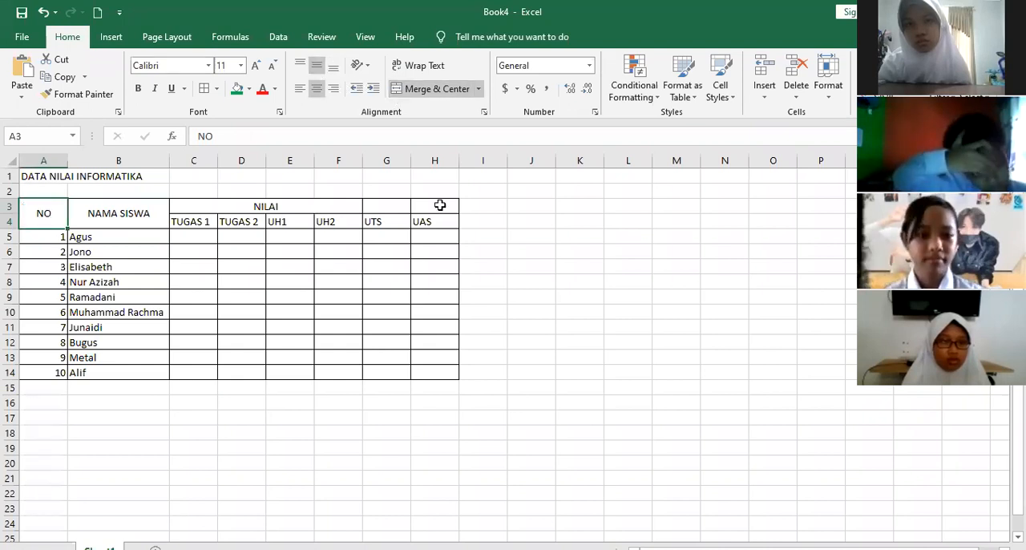
Merge and center the NILAI heading across all six score columns, cells C3 to H3
{"action": "left_click", "coordinate": [398, 205]}
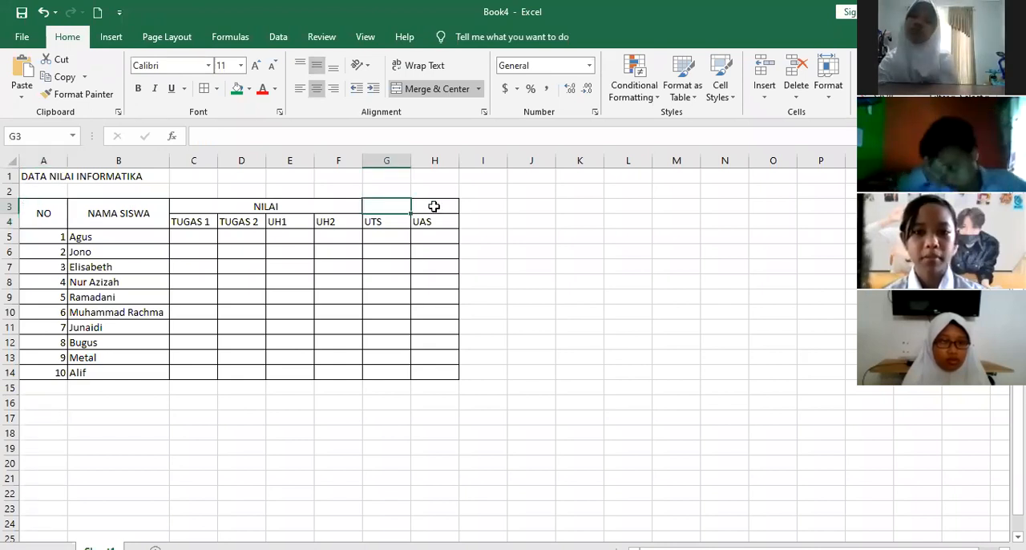
{"action": "left_click", "coordinate": [434, 206]}
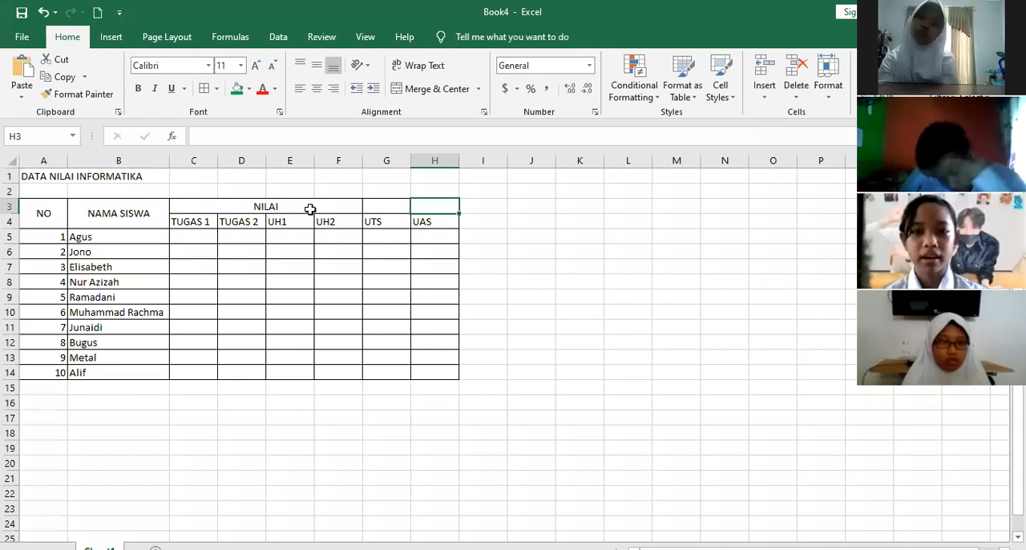
{"action": "left_click_drag", "start_coordinate": [309, 209], "coordinate": [347, 151]}
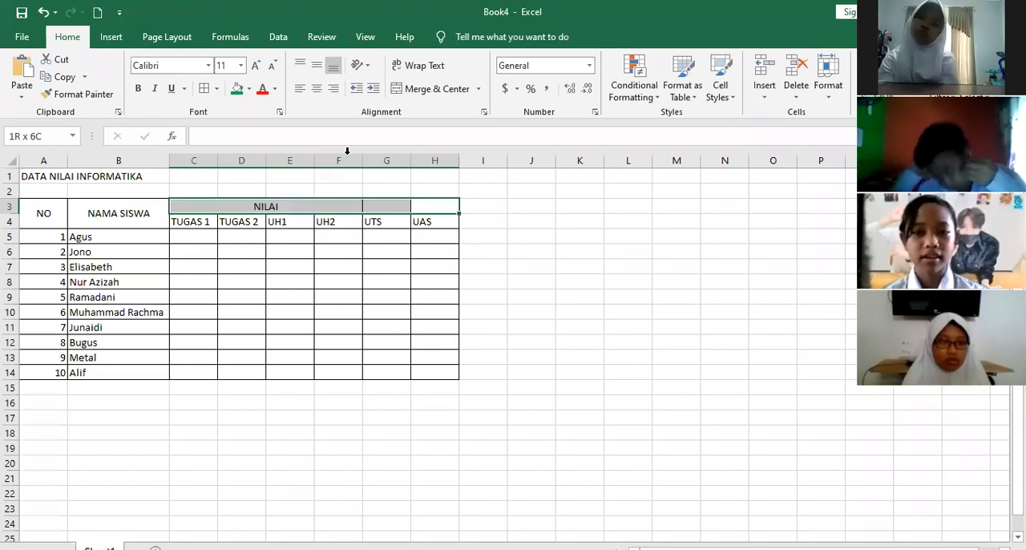
{"action": "left_click", "coordinate": [409, 88]}
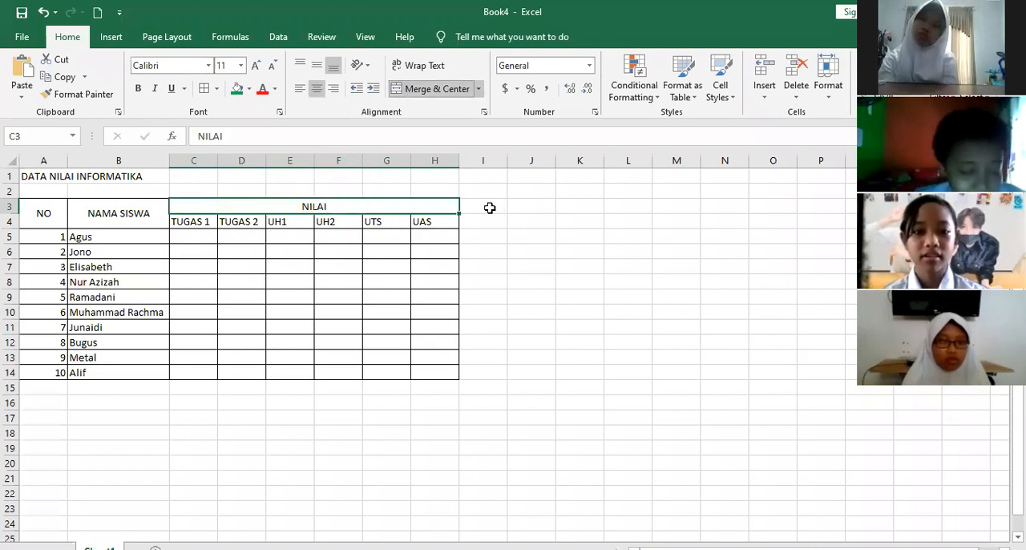
{"action": "left_click", "coordinate": [530, 191]}
{"action": "key", "text": "Down"}
{"action": "key", "text": "Left"}
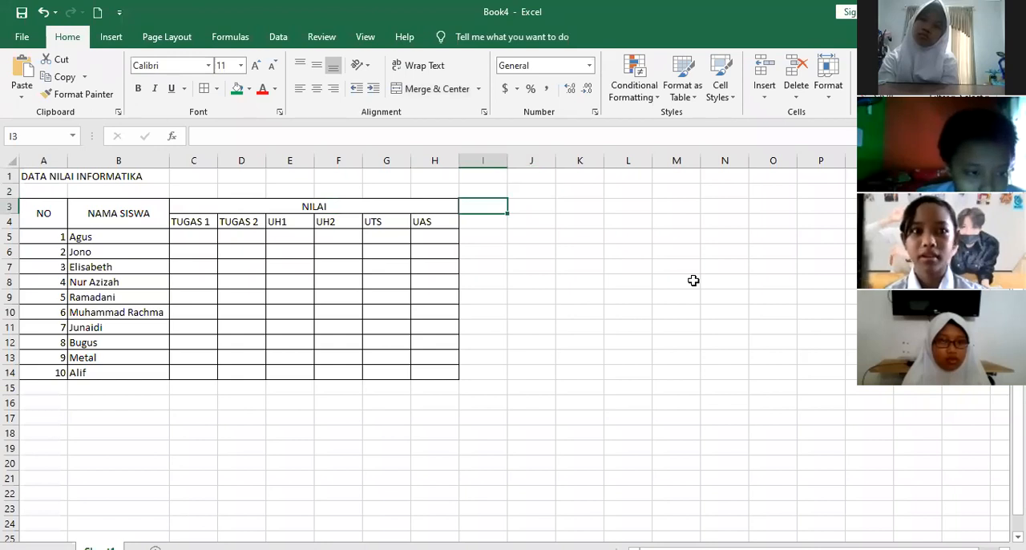
{"action": "type", "text": "to"}
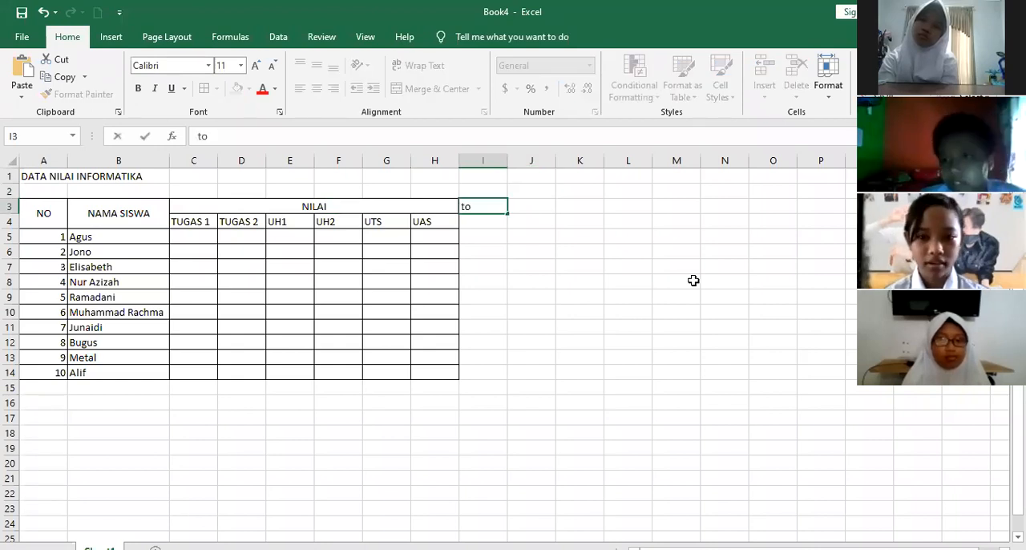
{"action": "type", "text": "TOTAL"}
{"action": "key", "text": "BackSpace"}
{"action": "key", "text": "BackSpace"}
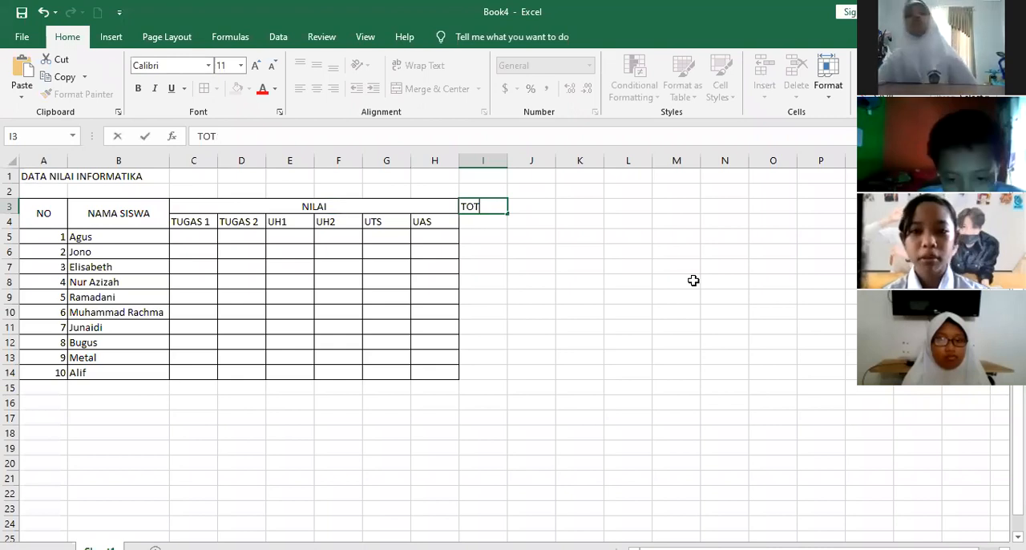
{"action": "key", "text": "BackSpace"}
{"action": "key", "text": "BackSpace"}
{"action": "key", "text": "BackSpace"}
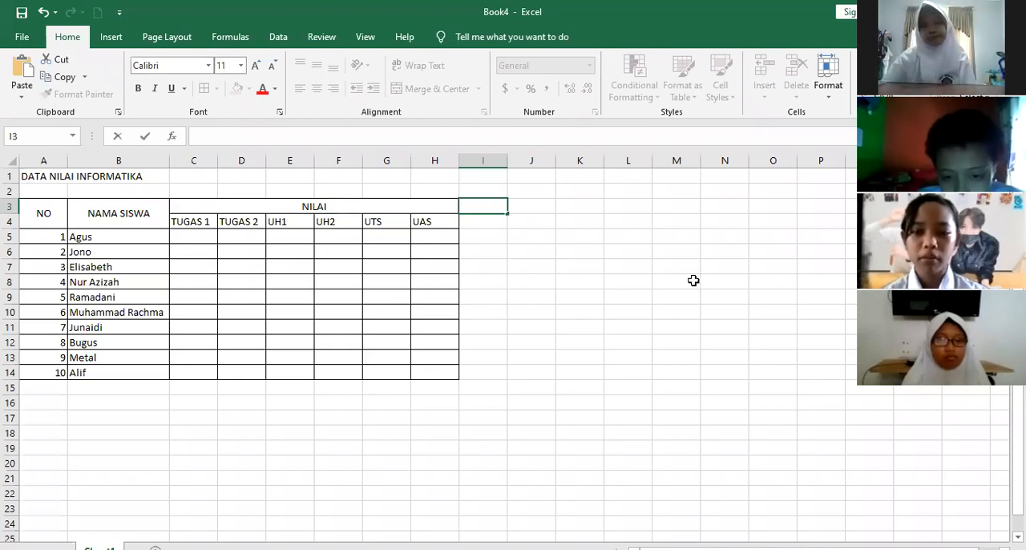
Enter the column headings JUMLAH in cell I3 and RATA-RATA in cell J3
{"action": "type", "text": "JUMLAH"}
{"action": "key", "text": "Return"}
{"action": "key", "text": "Up"}
{"action": "key", "text": "Right"}
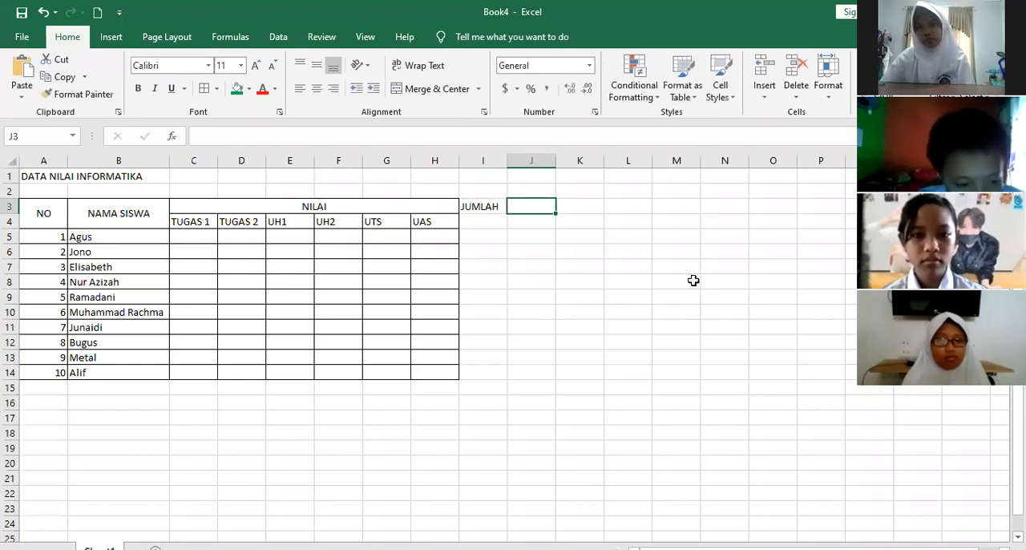
{"action": "type", "text": "RATA-RATA"}
{"action": "key", "text": "Return"}
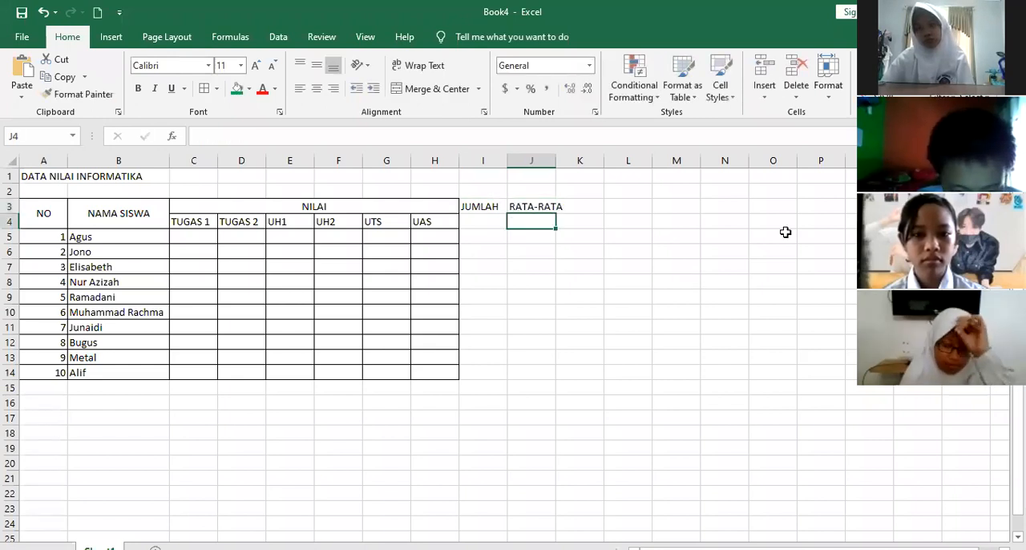
Widen column J to fit the RATA-RATA heading and apply all borders to cells I3 to J14
{"action": "left_click", "coordinate": [577, 252]}
{"action": "left_click_drag", "start_coordinate": [553, 164], "coordinate": [576, 165]}
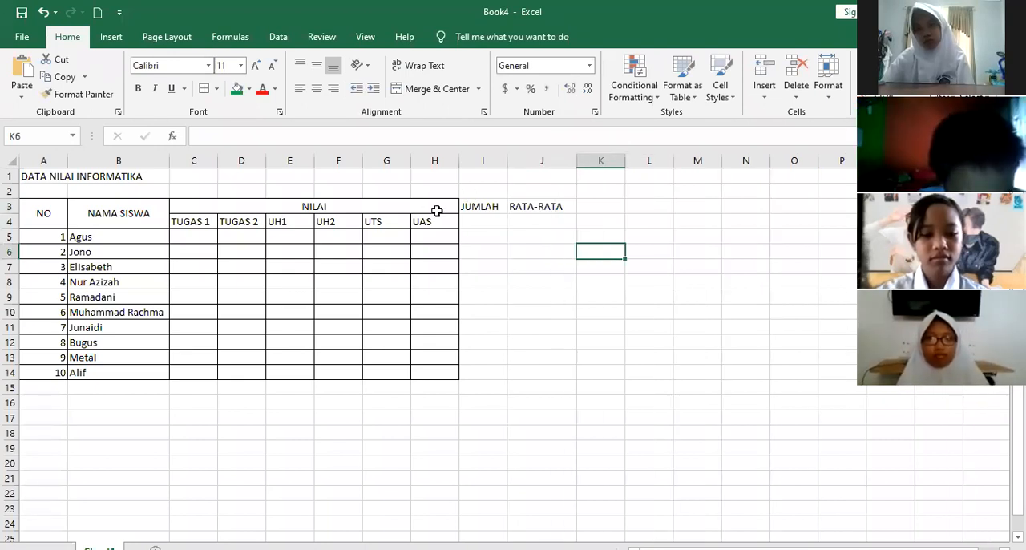
{"action": "left_click_drag", "start_coordinate": [490, 207], "coordinate": [545, 377]}
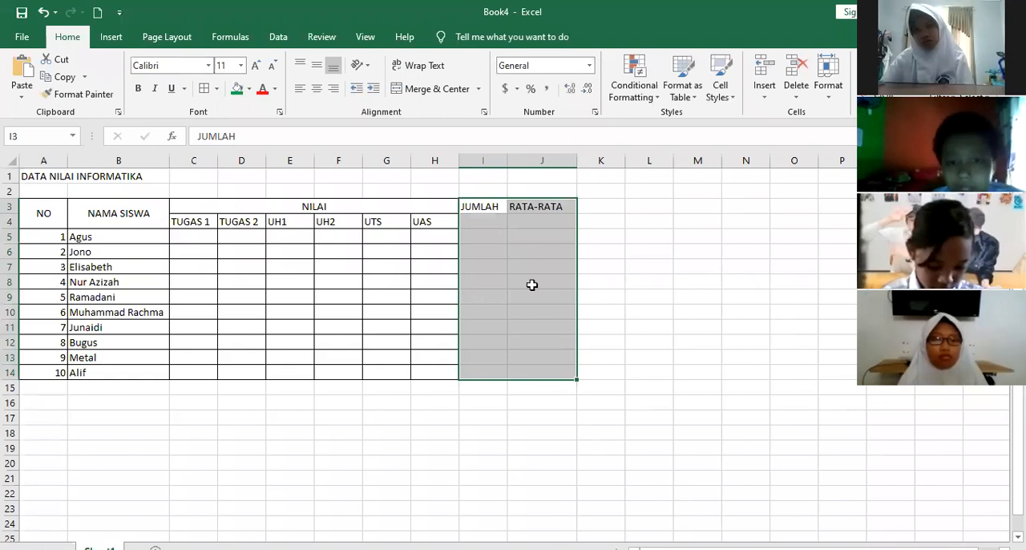
Merge and center JUMLAH over cells I3 and I4 and RATA-RATA over J3 and J4, aligned vertically to the middle
{"action": "left_click", "coordinate": [489, 207]}
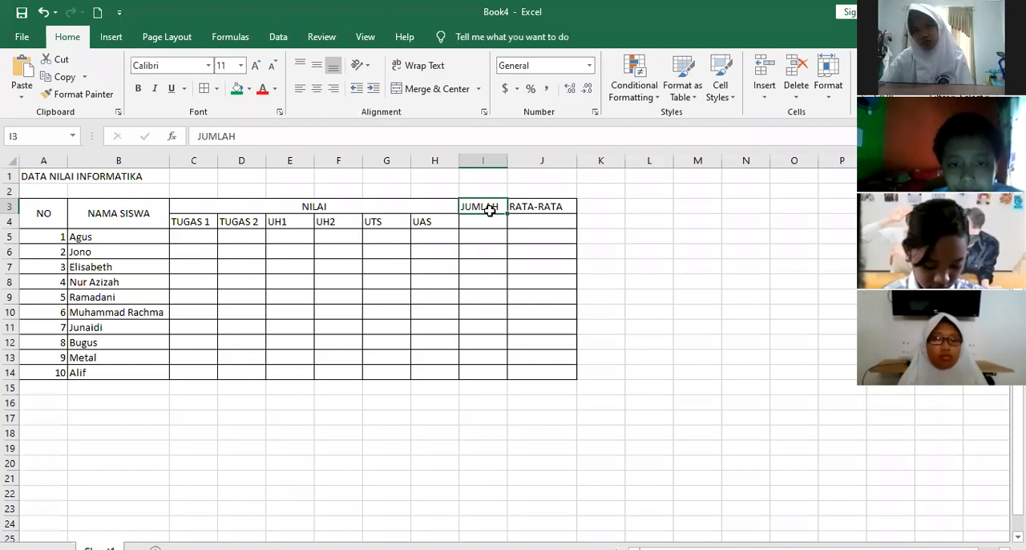
{"action": "mouse_move", "coordinate": [492, 219]}
{"action": "left_mouse_down"}
{"action": "mouse_move", "coordinate": [493, 208]}
{"action": "mouse_move", "coordinate": [493, 221]}
{"action": "left_mouse_up"}
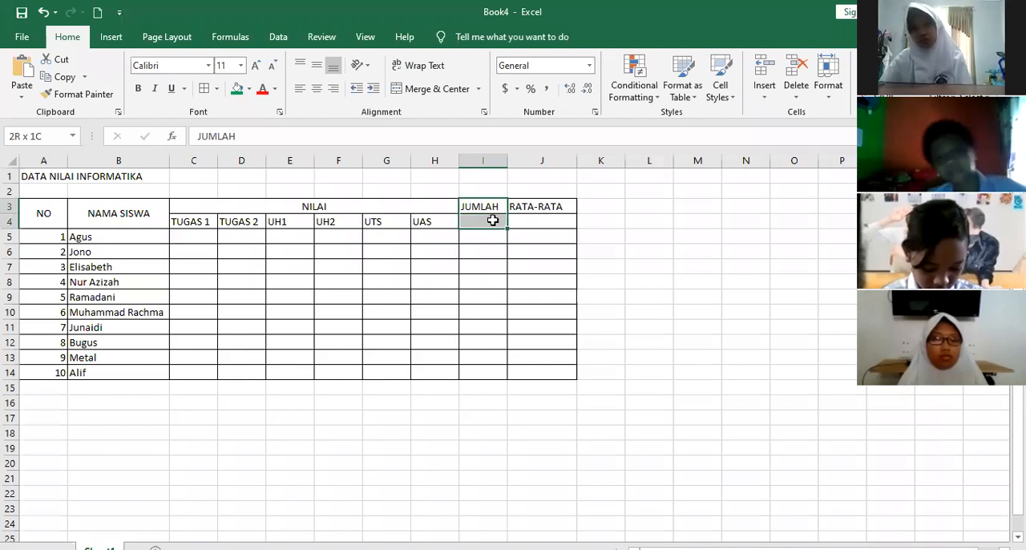
{"action": "left_click", "coordinate": [423, 95]}
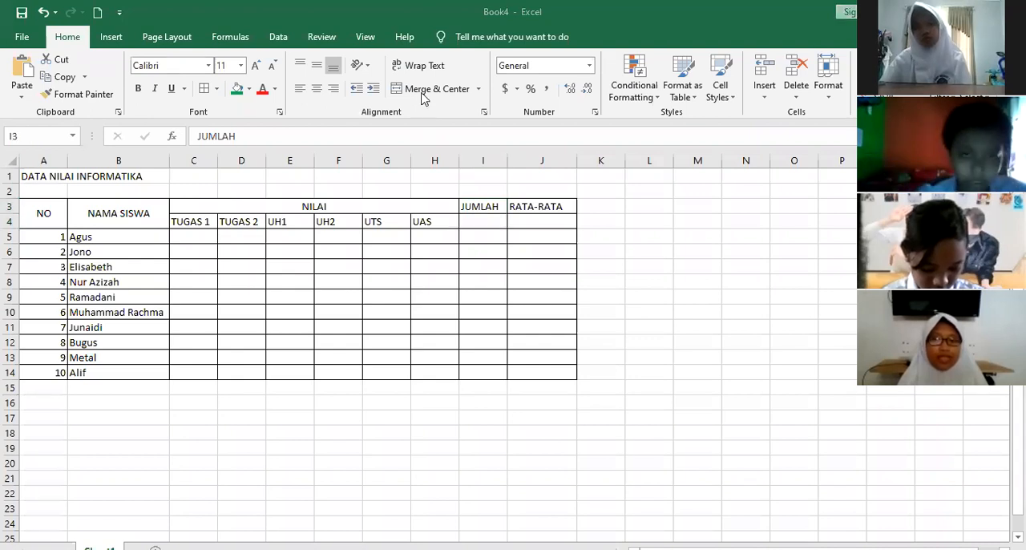
{"action": "left_click", "coordinate": [423, 95]}
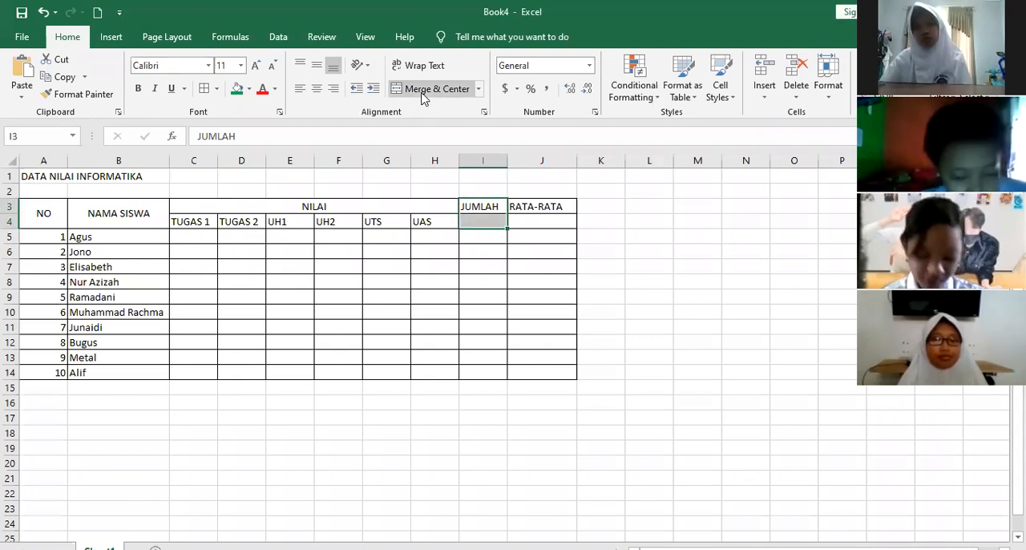
{"action": "left_click_drag", "start_coordinate": [551, 206], "coordinate": [550, 219]}
{"action": "left_click", "coordinate": [433, 90]}
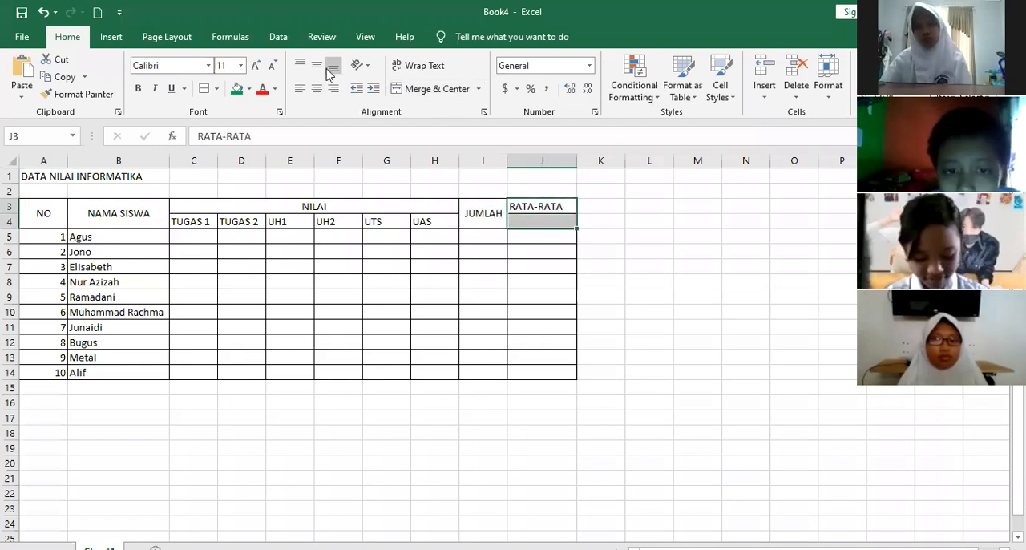
{"action": "left_click", "coordinate": [317, 66]}
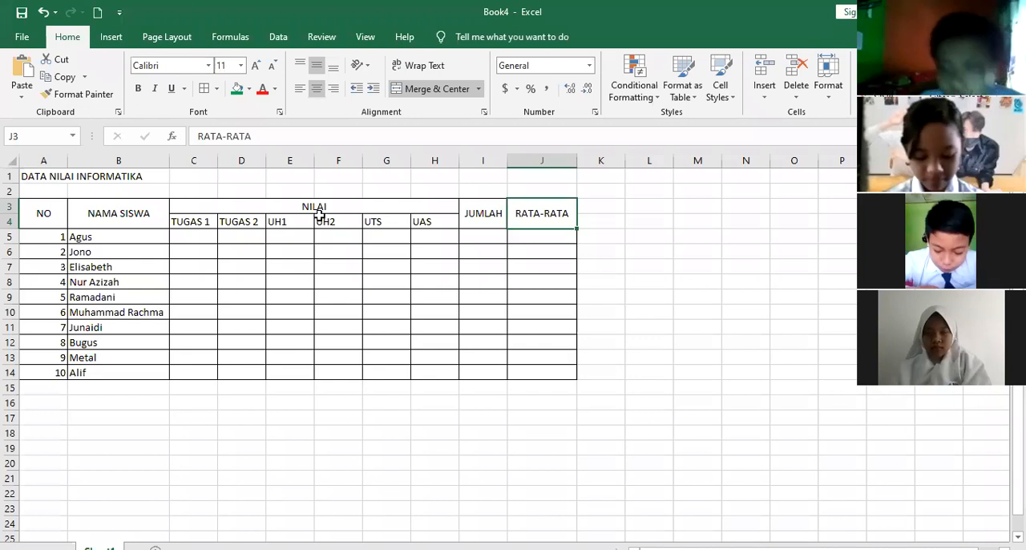
Fill the table's heading rows, cells A3 to J4, with blue
{"action": "left_click", "coordinate": [275, 187]}
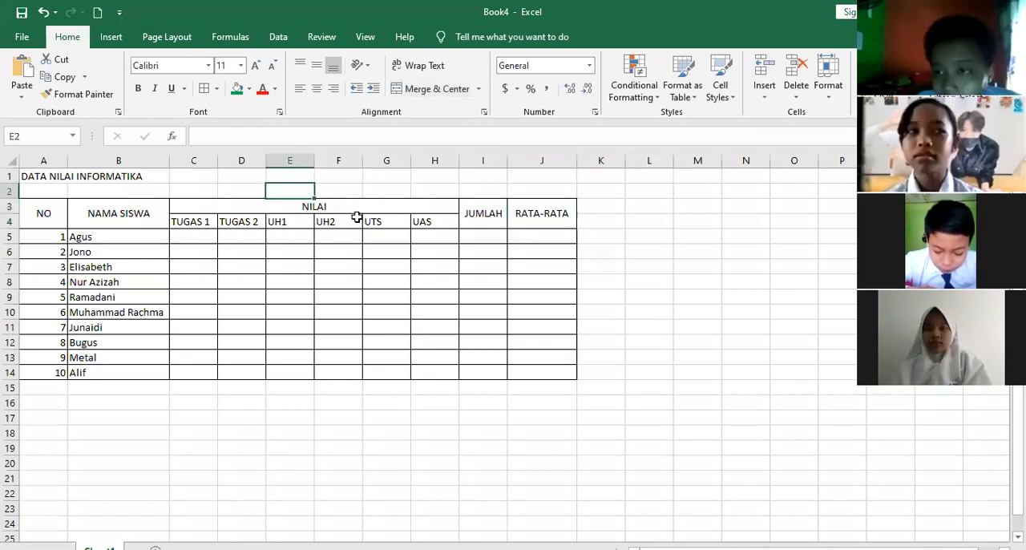
{"action": "left_click_drag", "start_coordinate": [50, 216], "coordinate": [401, 219]}
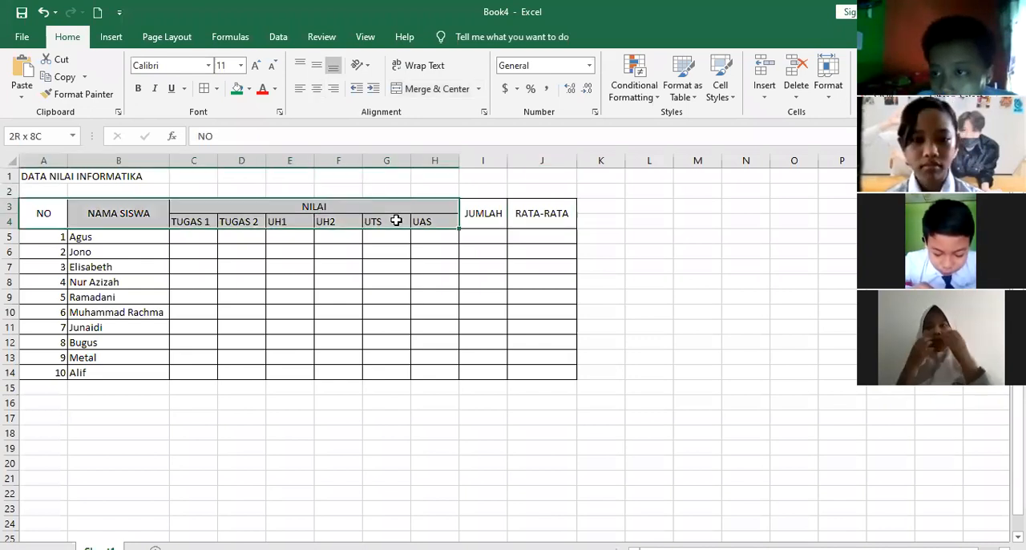
{"action": "left_click_drag", "start_coordinate": [534, 221], "coordinate": [555, 216]}
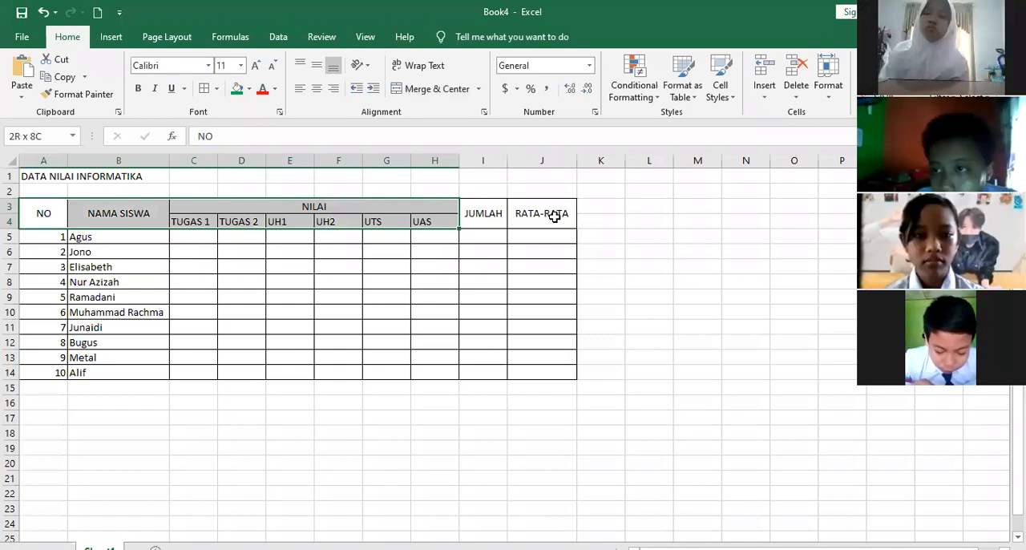
{"action": "left_click", "coordinate": [249, 89]}
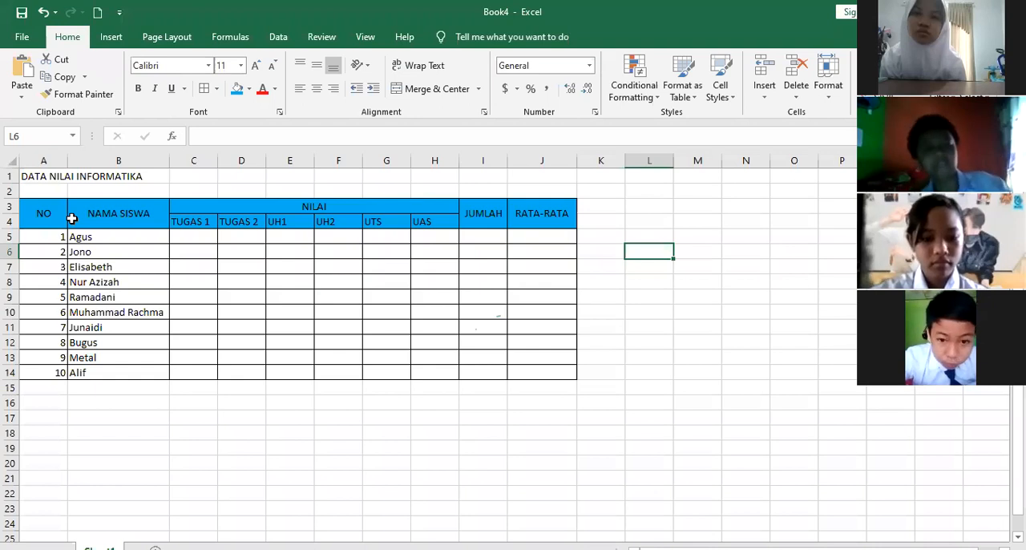
Merge and center the title DATA NILAI INFORMATIKA across cells A1 to J1 and make it bold and italic
{"action": "left_click_drag", "start_coordinate": [38, 175], "coordinate": [541, 174]}
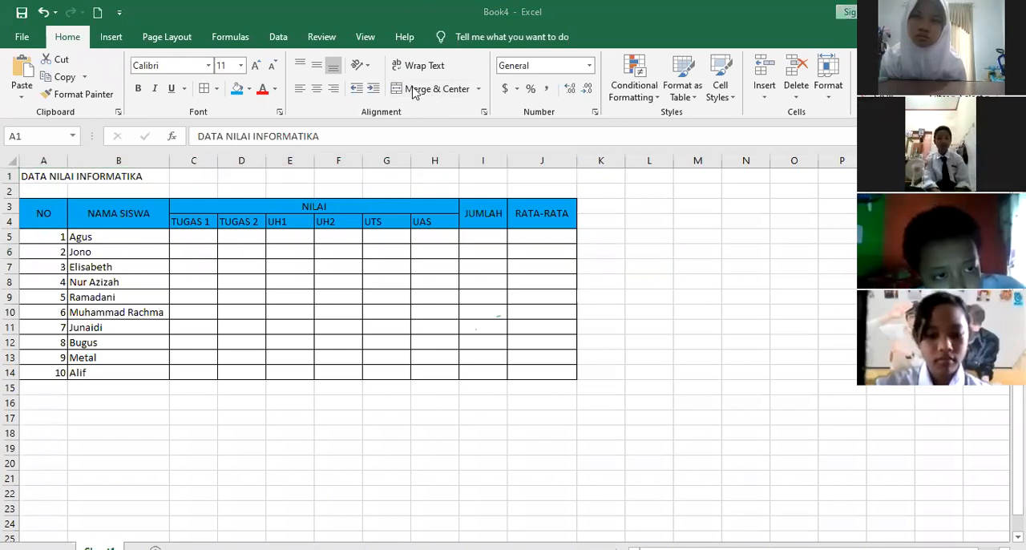
{"action": "left_click", "coordinate": [414, 90]}
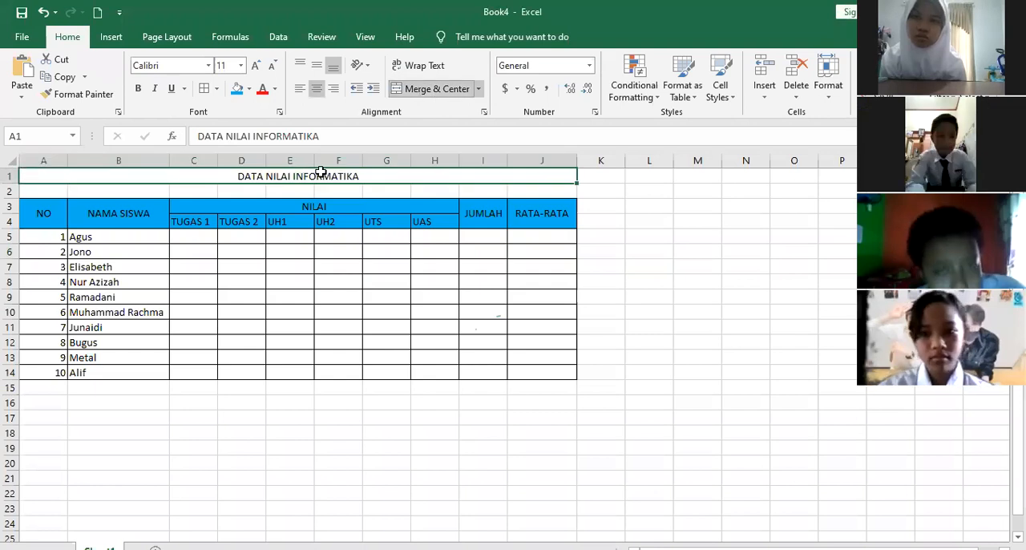
{"action": "left_click", "coordinate": [143, 88]}
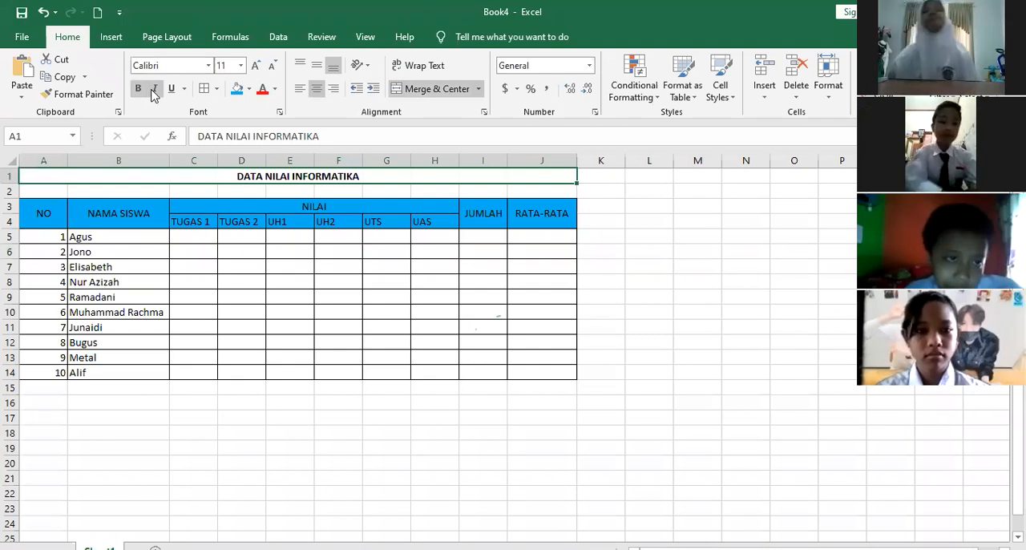
{"action": "left_click", "coordinate": [155, 89]}
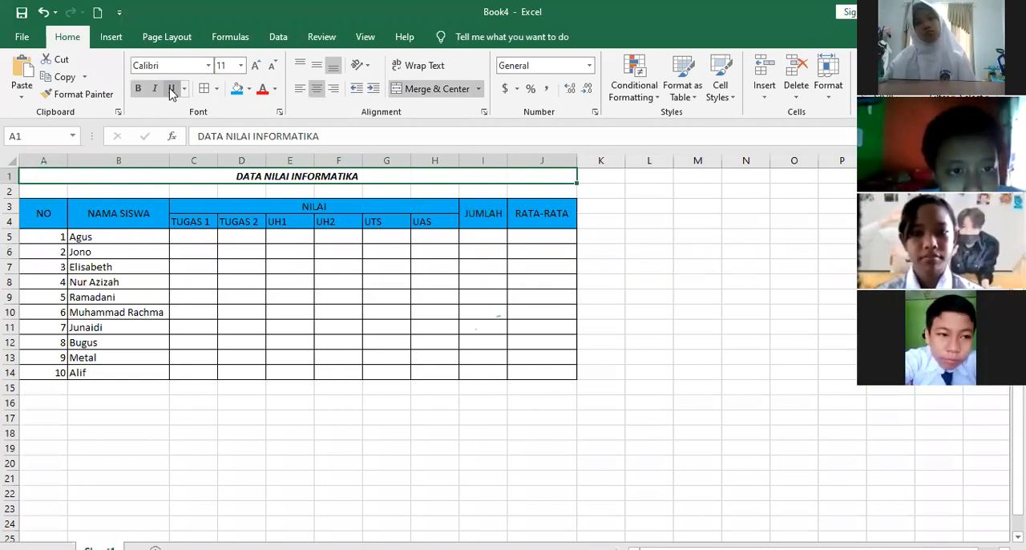
{"action": "left_click", "coordinate": [171, 89]}
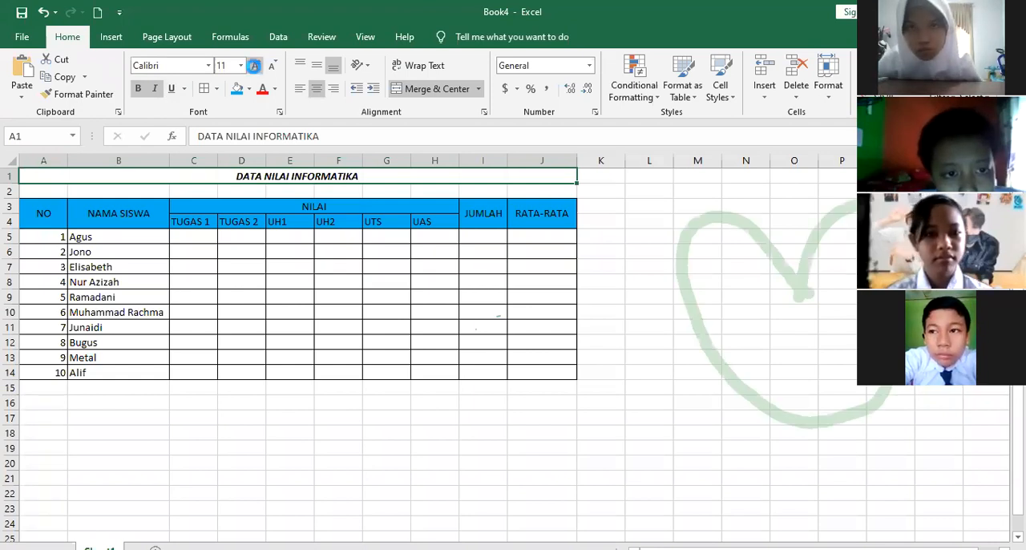
Set the title in row 1 to font size 26 and the Algerian font
{"action": "double_click", "coordinate": [255, 65]}
{"action": "left_click", "coordinate": [255, 65]}
{"action": "left_click", "coordinate": [254, 65]}
{"action": "left_click", "coordinate": [255, 66]}
{"action": "left_click", "coordinate": [255, 66]}
{"action": "left_click", "coordinate": [254, 68]}
{"action": "left_click", "coordinate": [254, 68]}
{"action": "left_click", "coordinate": [254, 69]}
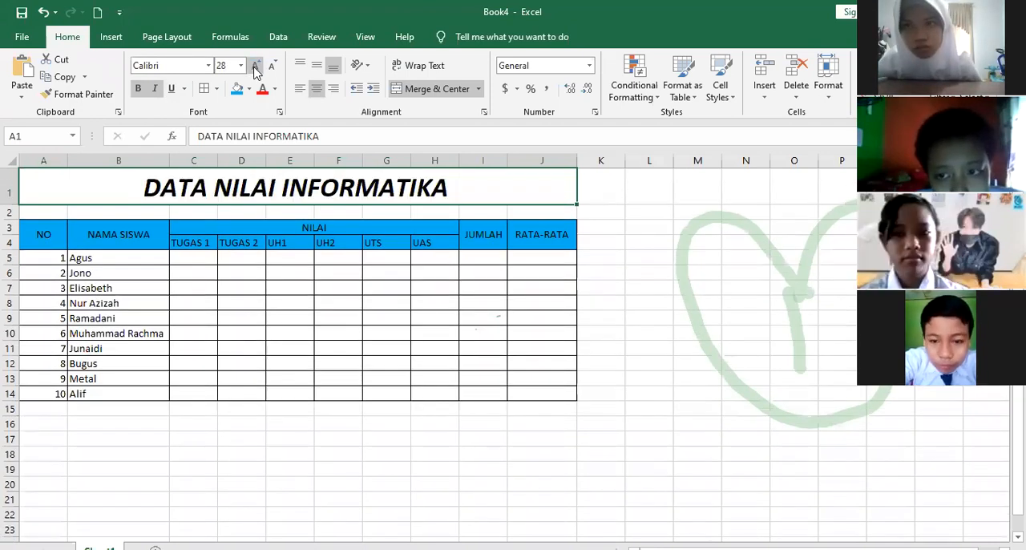
{"action": "left_click", "coordinate": [241, 66]}
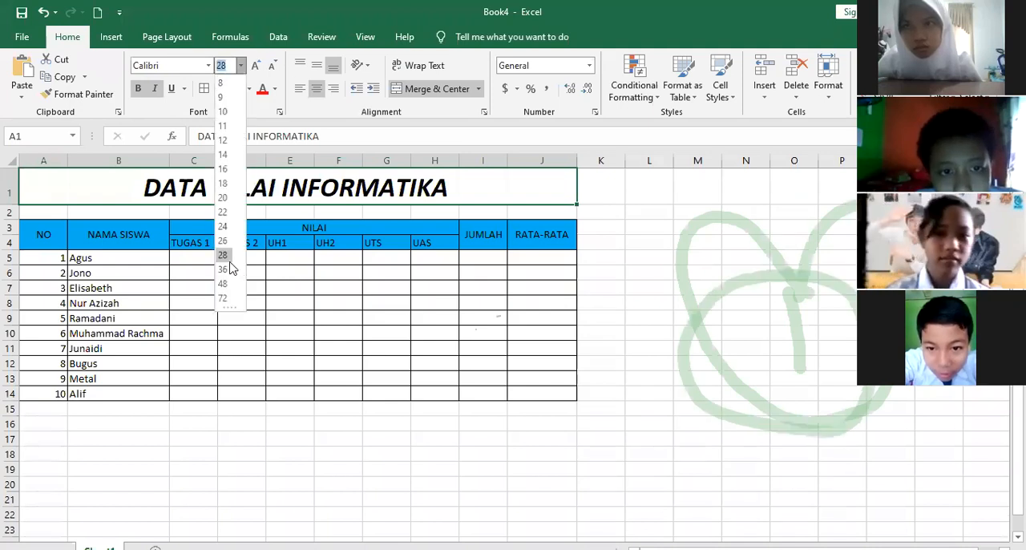
{"action": "left_click", "coordinate": [229, 269]}
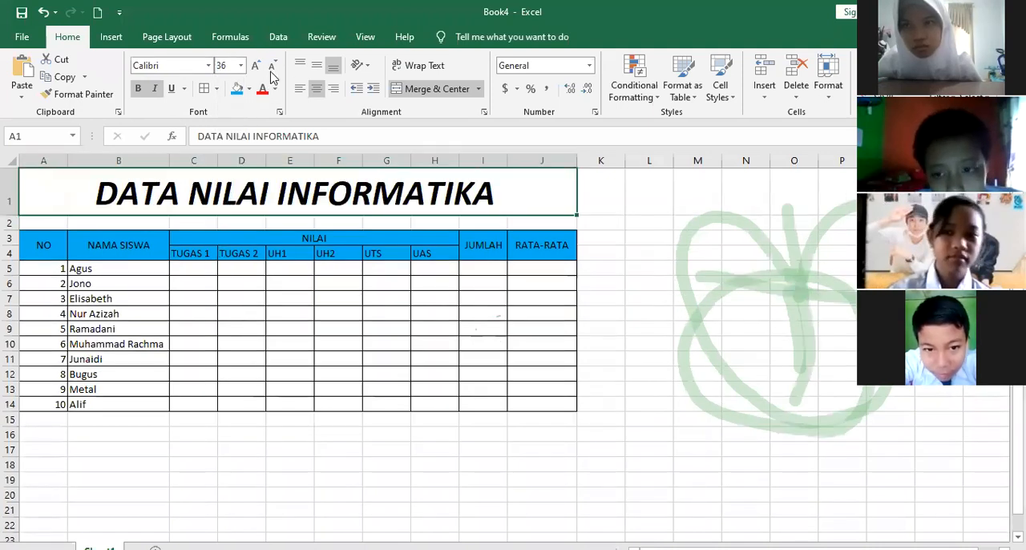
{"action": "double_click", "coordinate": [272, 71]}
{"action": "left_click", "coordinate": [257, 71]}
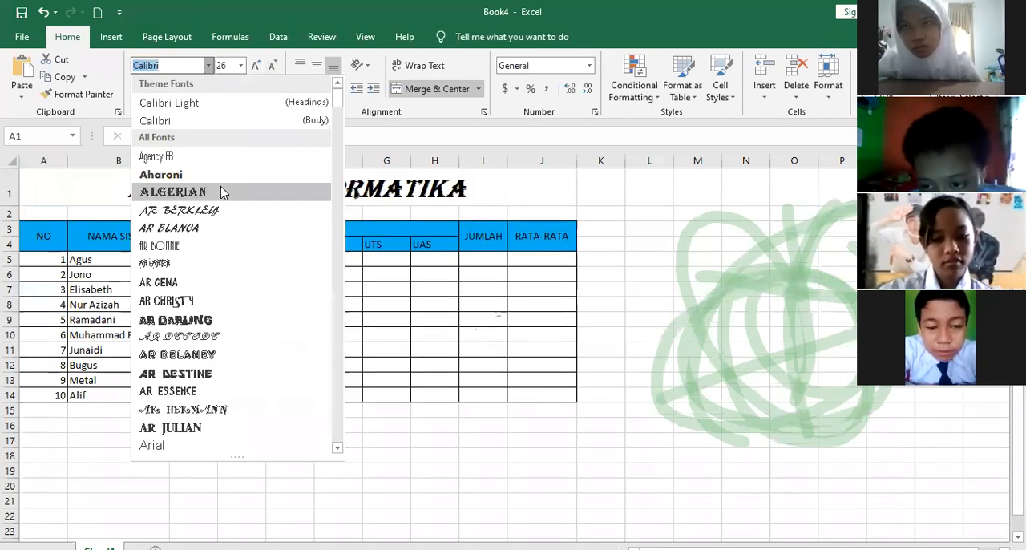
{"action": "left_click", "coordinate": [218, 185]}
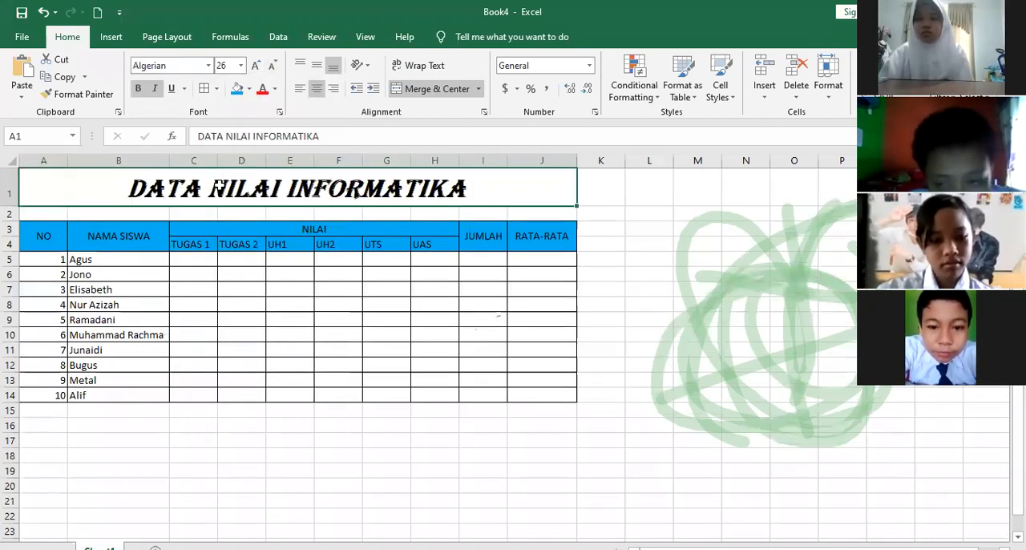
{"action": "left_click", "coordinate": [209, 66]}
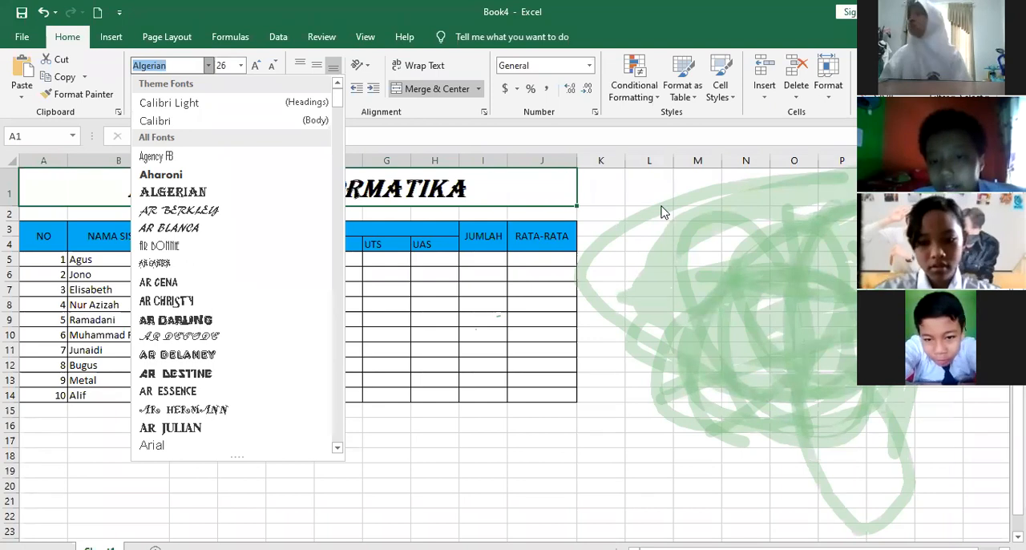
Center the student numbers 1 to 10 in cells A5 to A14 horizontally and vertically
{"action": "left_click_drag", "start_coordinate": [54, 260], "coordinate": [55, 392]}
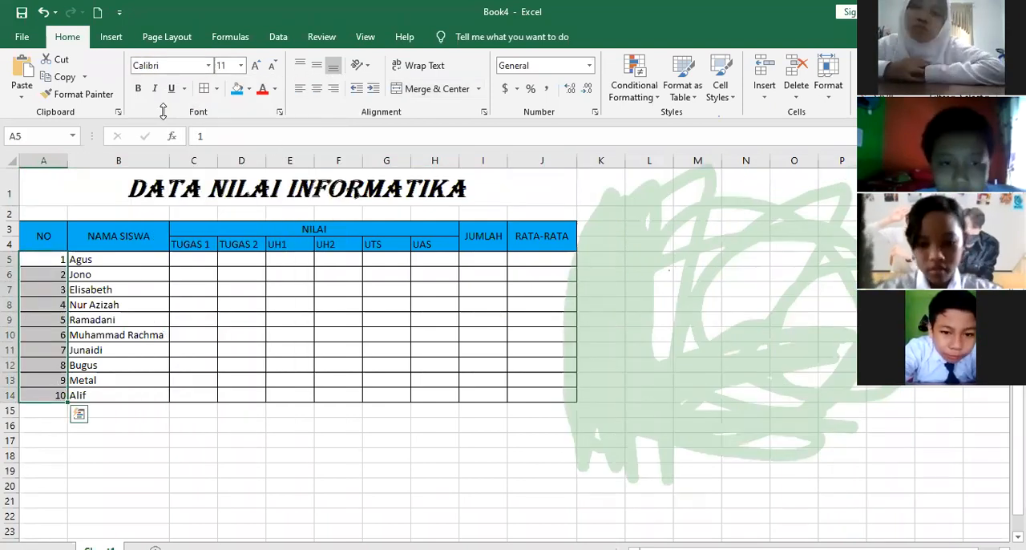
{"action": "left_click", "coordinate": [316, 65]}
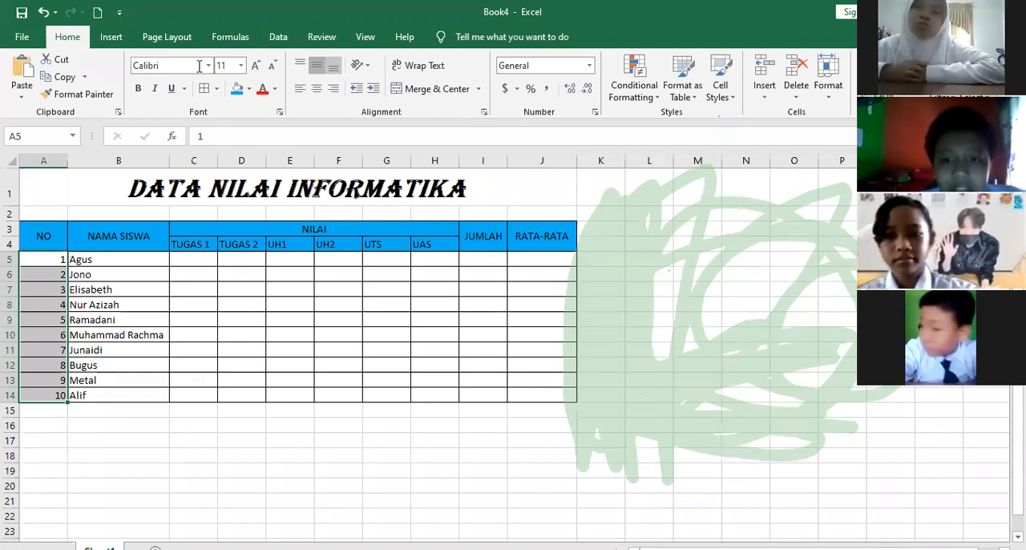
{"action": "left_click", "coordinate": [323, 87]}
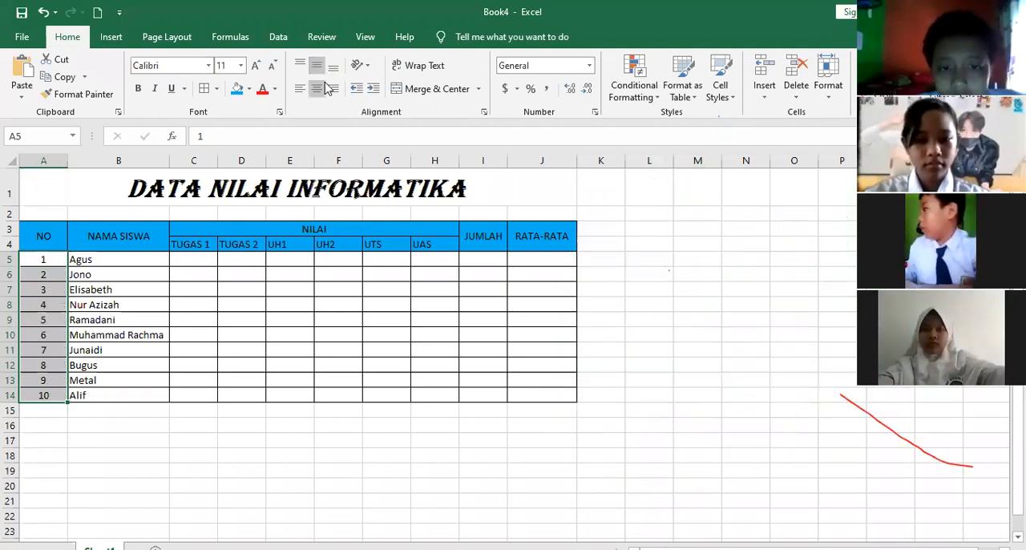
Enter the first student's TUGAS 1, TUGAS 2 and UH1 scores as 60, 90 and 100 in cells C5 to E5
{"action": "key", "text": "Right"}
{"action": "key", "text": "Right"}
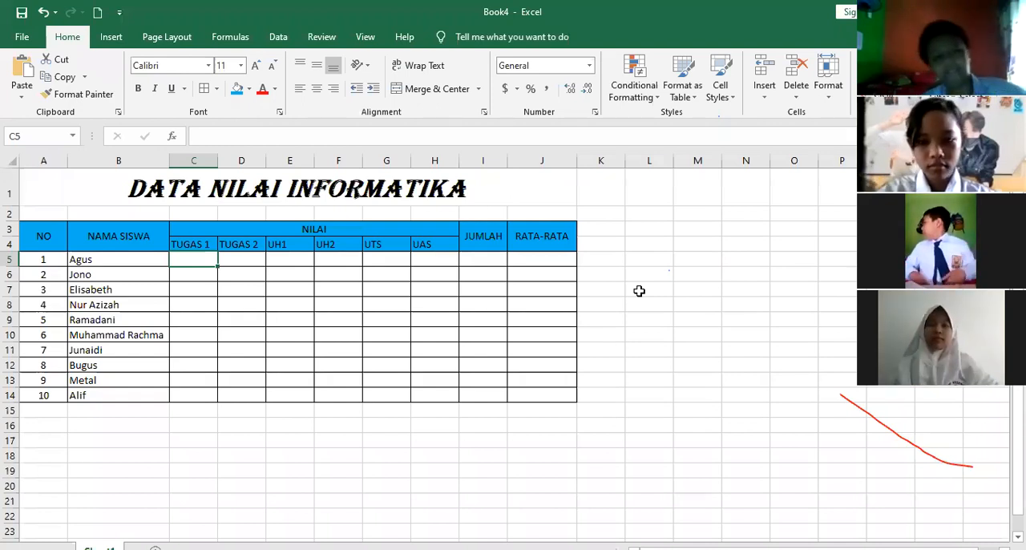
{"action": "type", "text": "60"}
{"action": "key", "text": "Tab"}
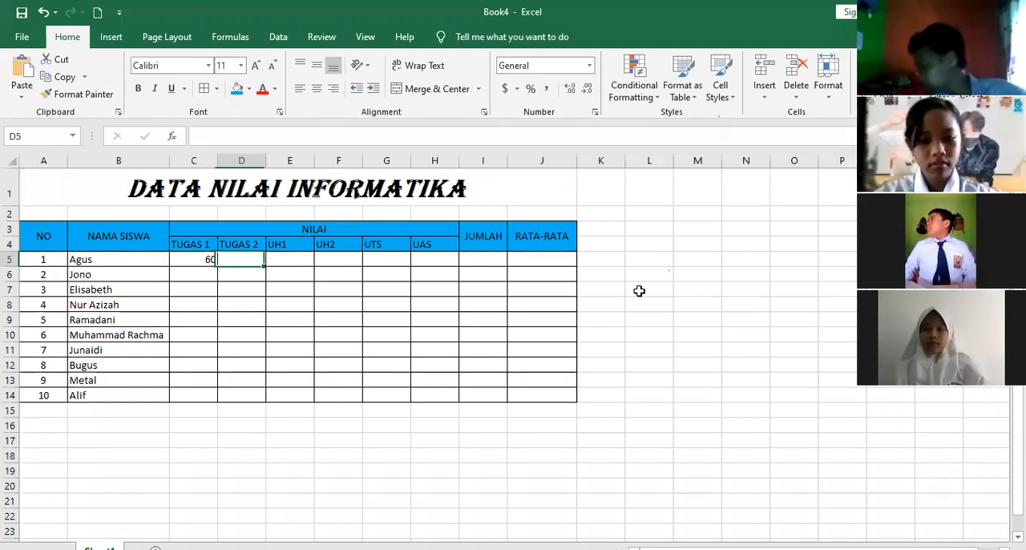
{"action": "type", "text": "90"}
{"action": "key", "text": "Tab"}
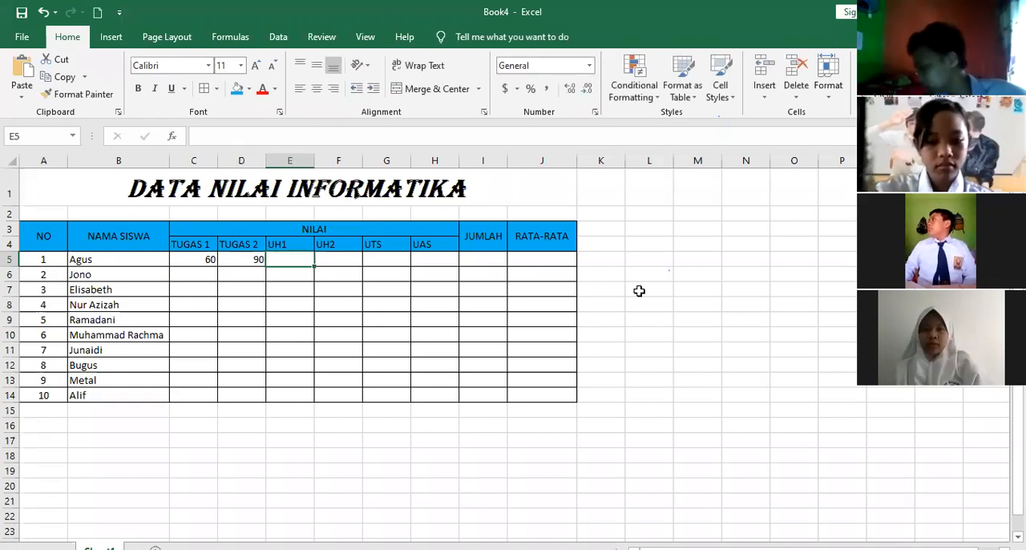
{"action": "type", "text": "100"}
{"action": "key", "text": "Down"}
{"action": "key", "text": "Up"}
{"action": "key", "text": "Right"}
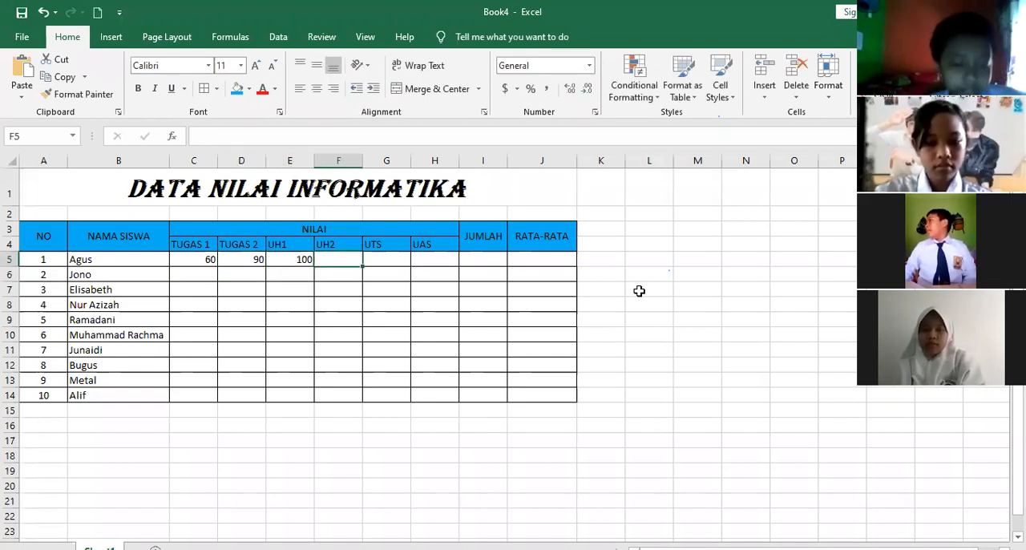
Enter the first student's UH2, UTS and UAS scores as 50, 65 and 80 in cells F5 to H5
{"action": "type", "text": "50"}
{"action": "key", "text": "Tab"}
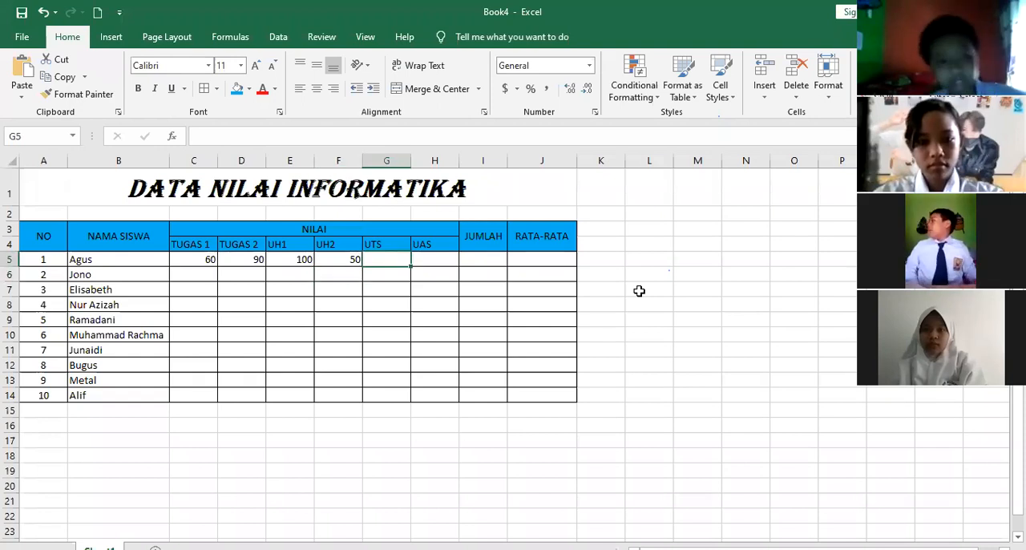
{"action": "type", "text": "65"}
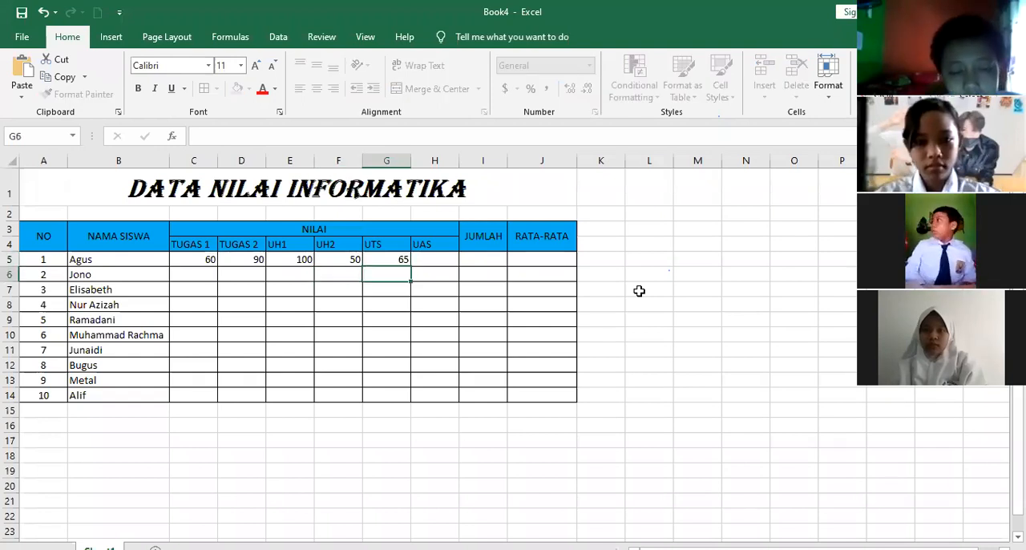
{"action": "key", "text": "Tab"}
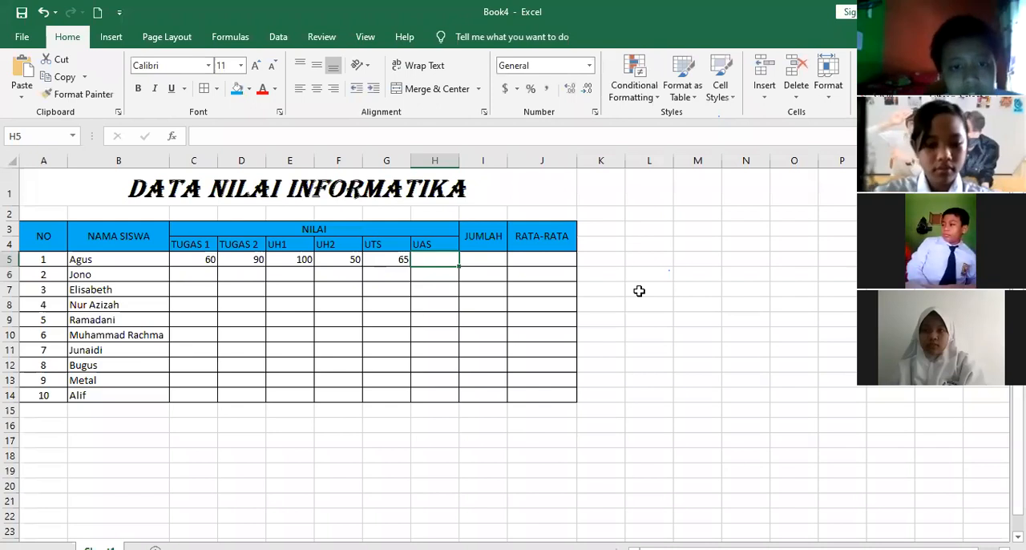
{"action": "type", "text": "80"}
{"action": "key", "text": "Return"}
Enter the TUGAS 1 scores 80, 70 and 50 for students 2 to 4 in cells C6 to C8
{"action": "key", "text": "Left"}
{"action": "key", "text": "Left"}
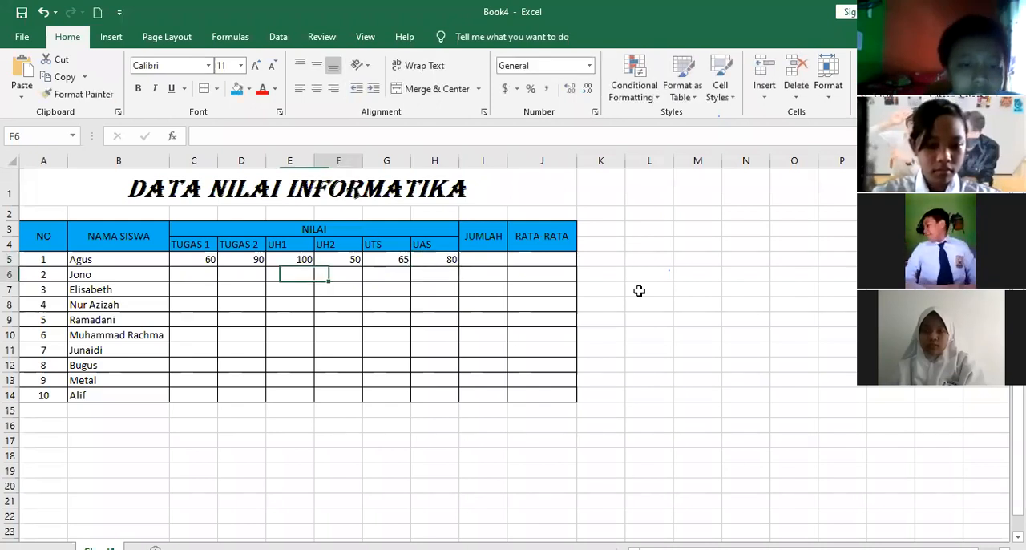
{"action": "key", "text": "Right"}
{"action": "key", "text": "Right"}
{"action": "key", "text": "Up"}
{"action": "key", "text": "Down"}
{"action": "key", "text": "Left"}
{"action": "key", "text": "Left"}
{"action": "key", "text": "Left"}
{"action": "key", "text": "Left"}
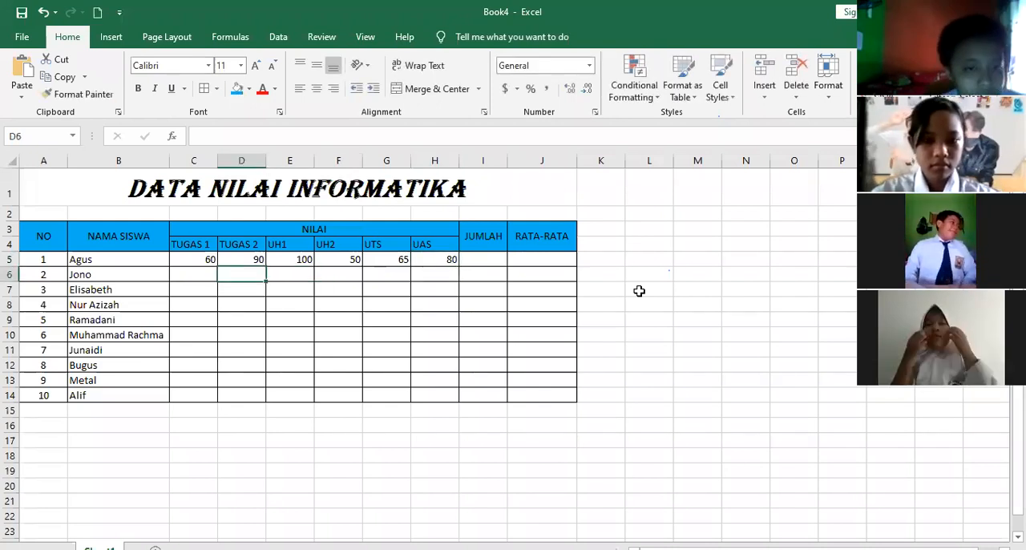
{"action": "key", "text": "Left"}
{"action": "type", "text": "80"}
{"action": "key", "text": "Return"}
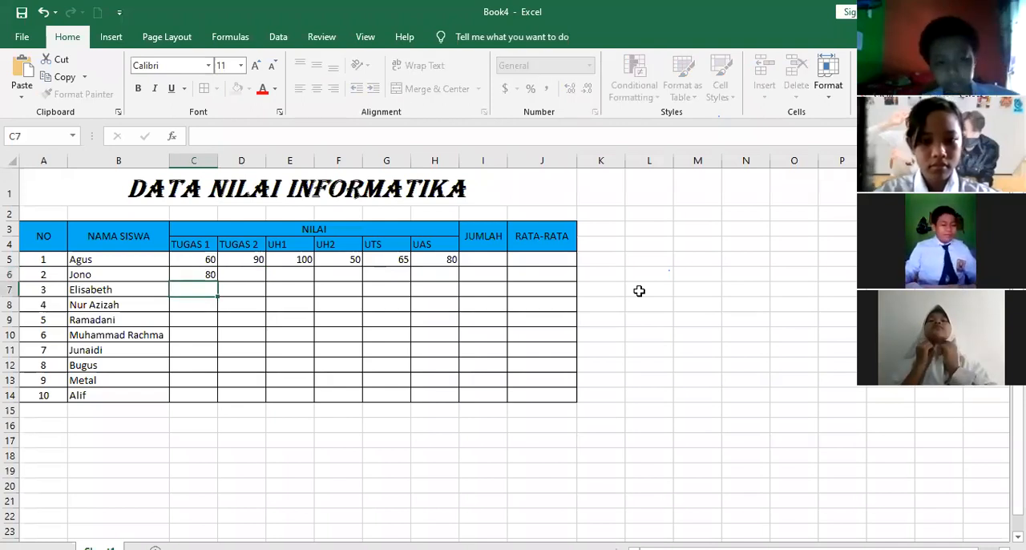
{"action": "type", "text": "70"}
{"action": "key", "text": "Return"}
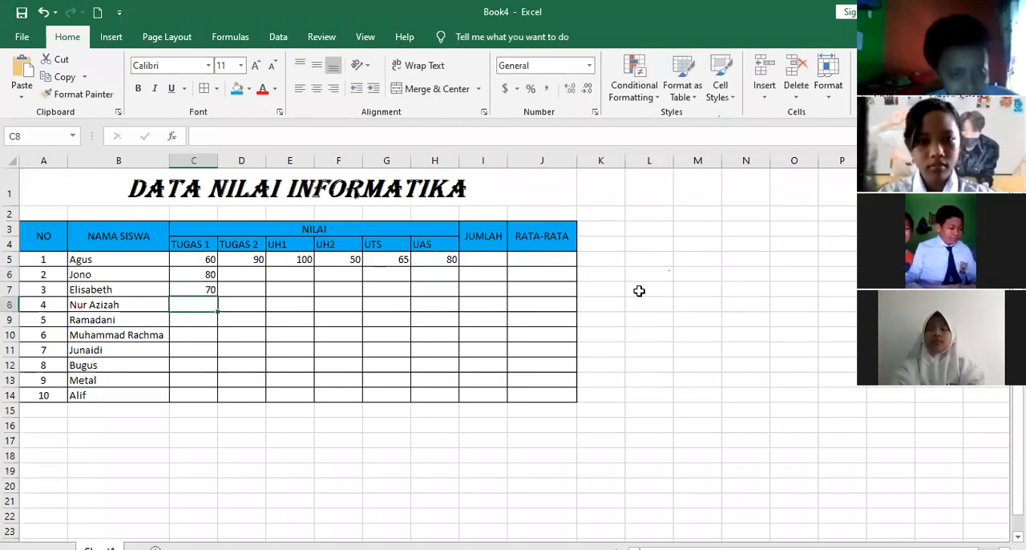
{"action": "type", "text": "50"}
{"action": "key", "text": "Return"}
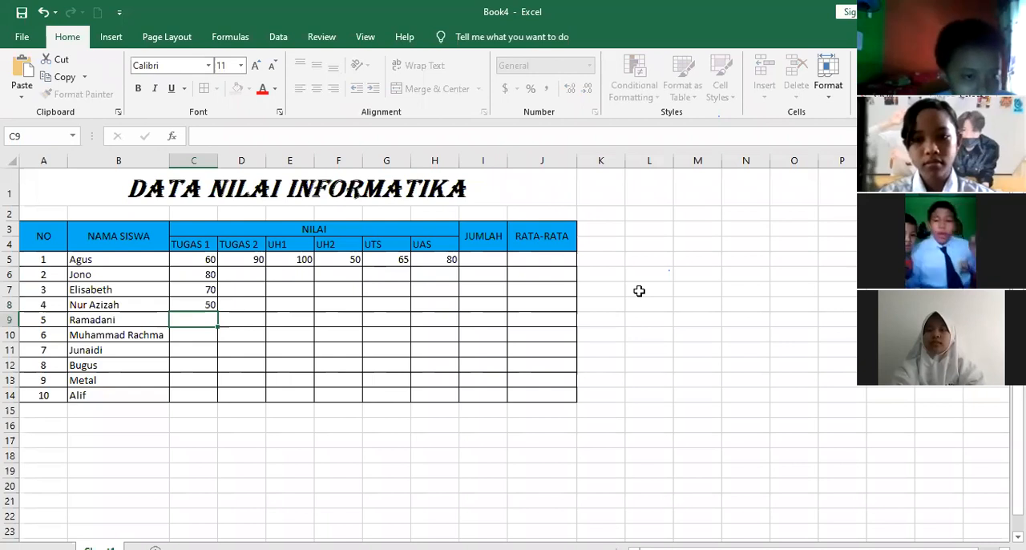
Copy the TUGAS 1 scores in C6:C8 into the TUGAS 2 column, starting at D6
{"action": "key", "text": "Up"}
{"action": "key", "text": "Up"}
{"action": "key", "text": "Up"}
{"action": "key", "text": "shift+Down"}
{"action": "key", "text": "shift+Down"}
{"action": "key", "text": "ctrl+c"}
{"action": "key", "text": "Right"}
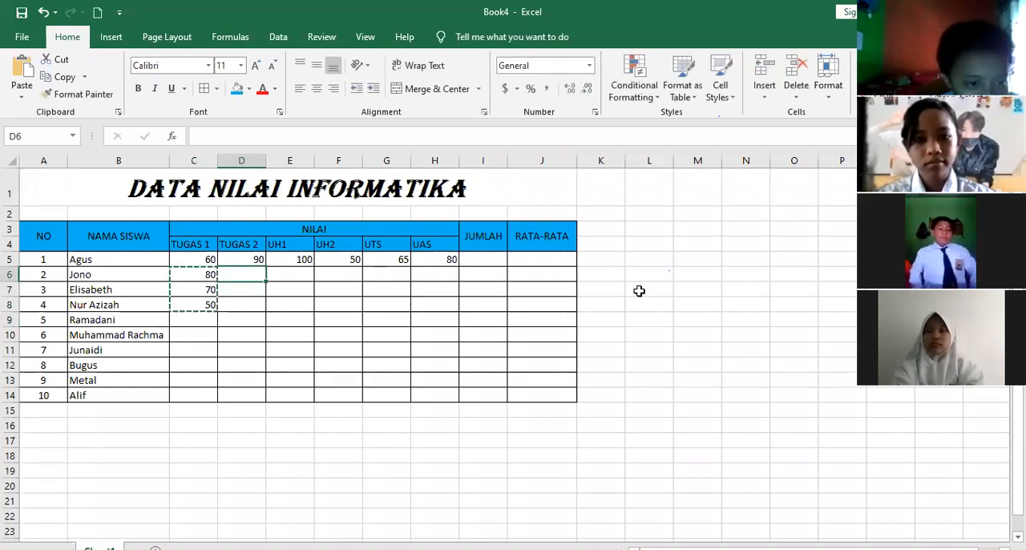
Copy the TUGAS 1 and TUGAS 2 scores in C5:D9 into the UH1 and UH2 columns, starting at E6
{"action": "key", "text": "shift+Down"}
{"action": "key", "text": "shift+Down"}
{"action": "key", "text": "shift+Down"}
{"action": "key", "text": "shift+Down"}
{"action": "key", "text": "shift+Down"}
{"action": "key", "text": "ctrl+v"}
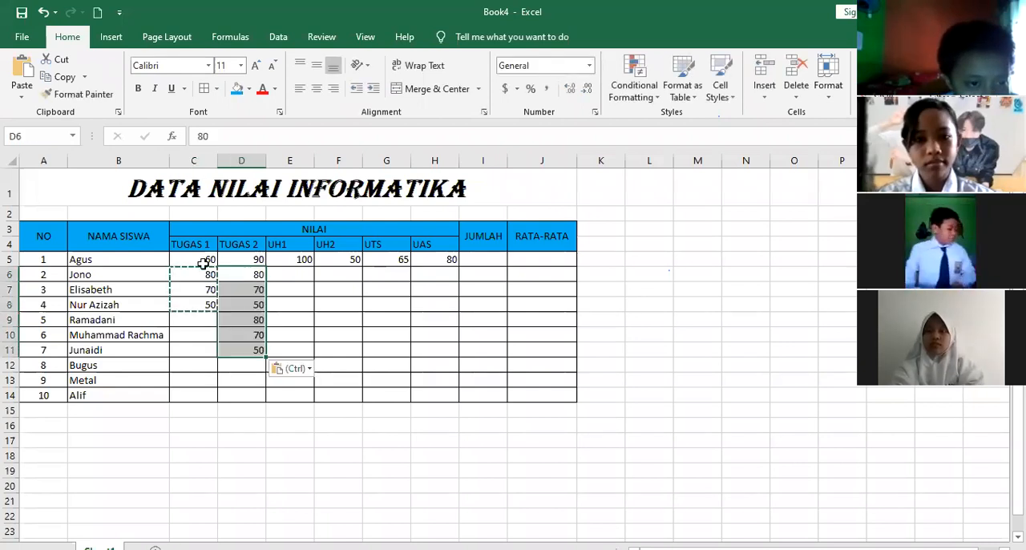
{"action": "key", "text": "Up"}
{"action": "key", "text": "Left"}
{"action": "key", "text": "shift+Right"}
{"action": "key", "text": "shift+Down"}
{"action": "key", "text": "shift+Down"}
{"action": "key", "text": "shift+Down"}
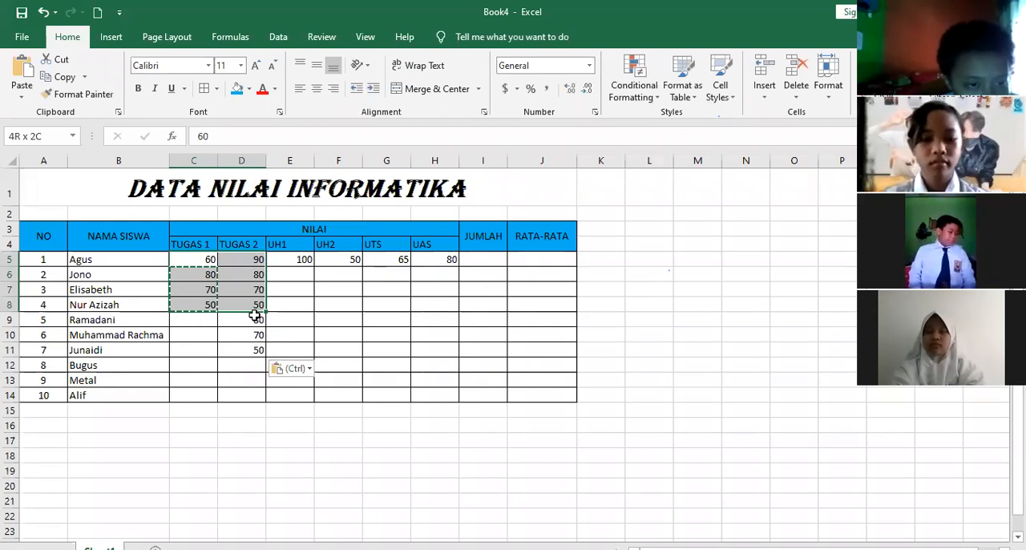
{"action": "key", "text": "shift+Down"}
{"action": "key", "text": "ctrl+c"}
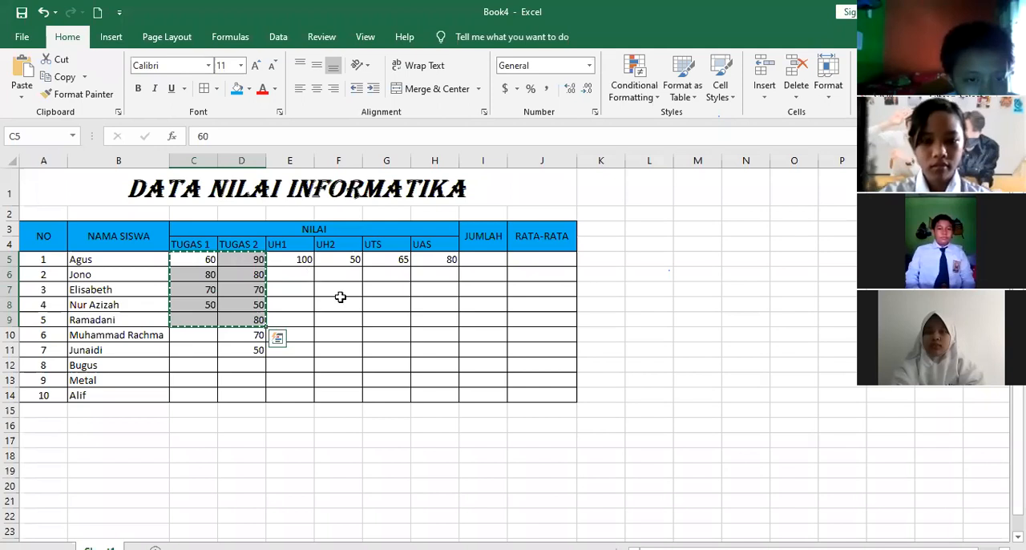
{"action": "left_click", "coordinate": [300, 278]}
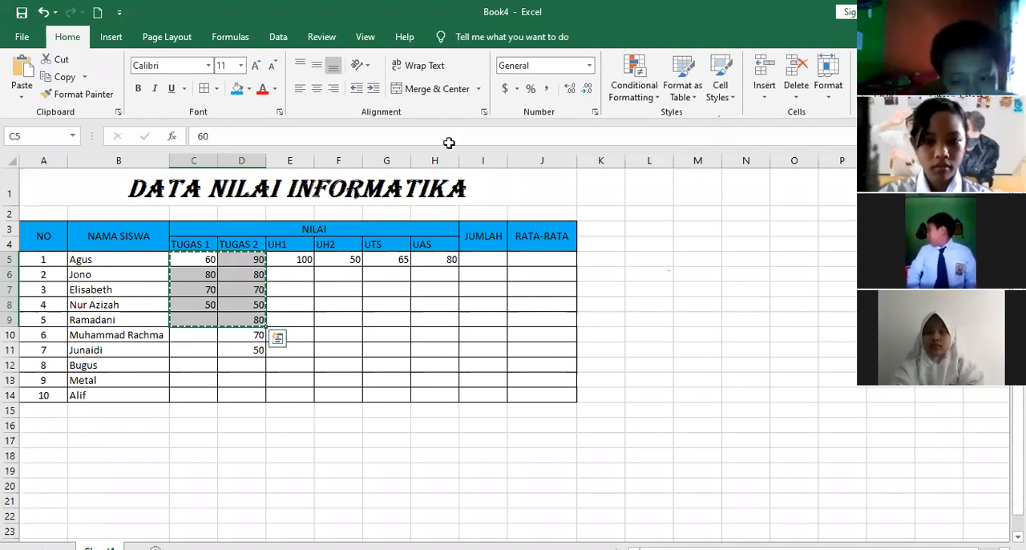
{"action": "key", "text": "ctrl+v"}
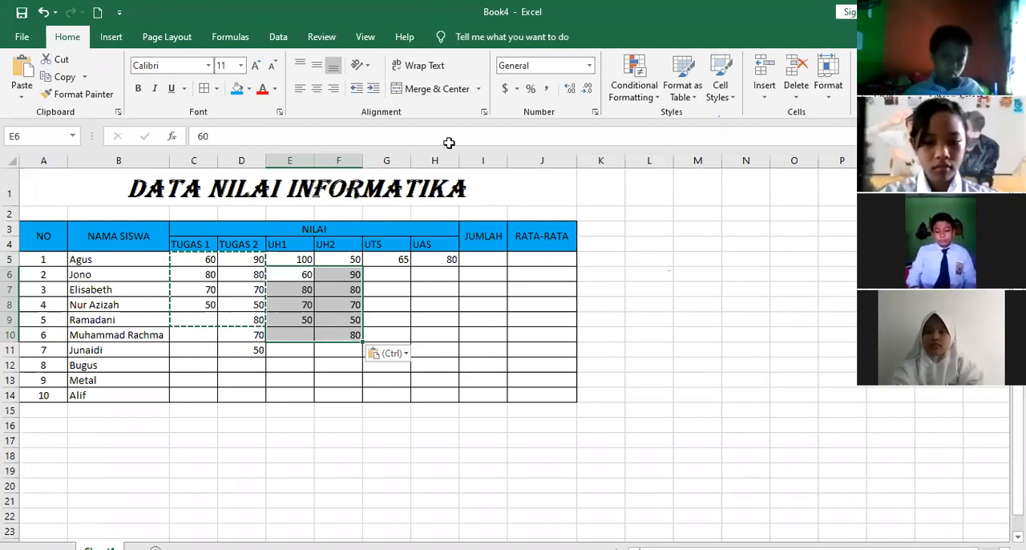
Try to extend the scores in D6:F8 down to row 14 with AutoFill, and undo the fill
{"action": "key", "text": "alt+Tab"}
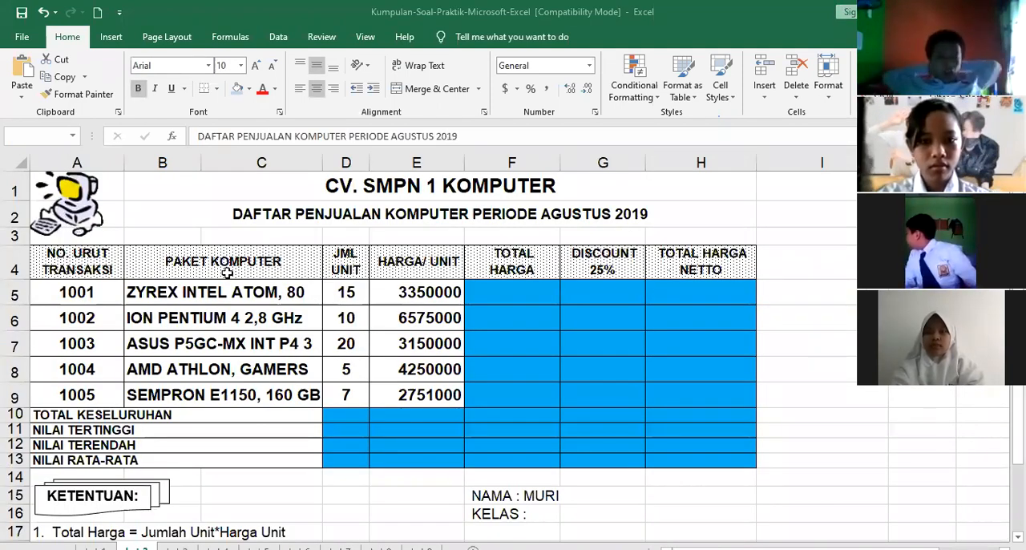
{"action": "key", "text": "alt+Tab"}
{"action": "left_click_drag", "start_coordinate": [352, 305], "coordinate": [362, 311]}
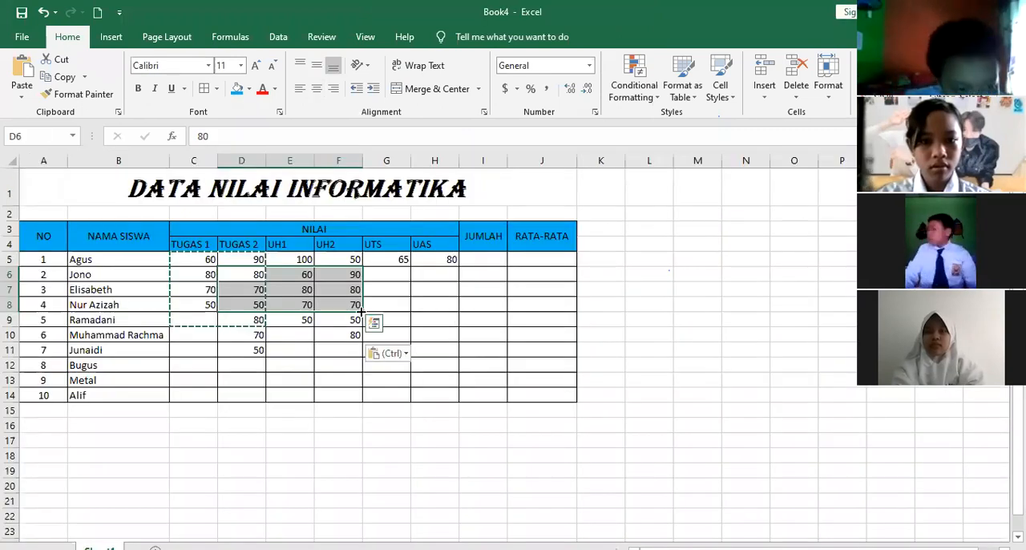
{"action": "left_click_drag", "start_coordinate": [362, 389], "coordinate": [364, 406]}
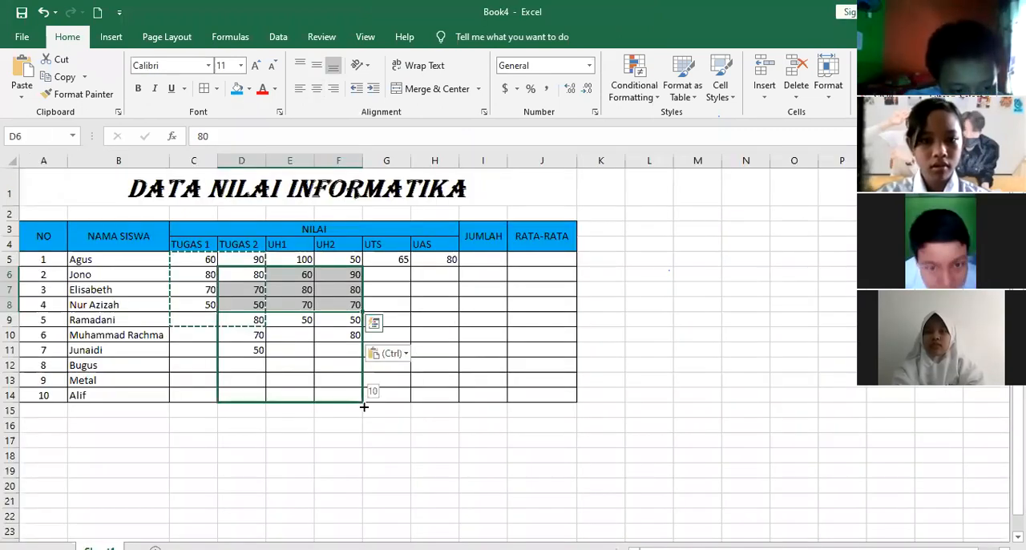
{"action": "left_click", "coordinate": [462, 344]}
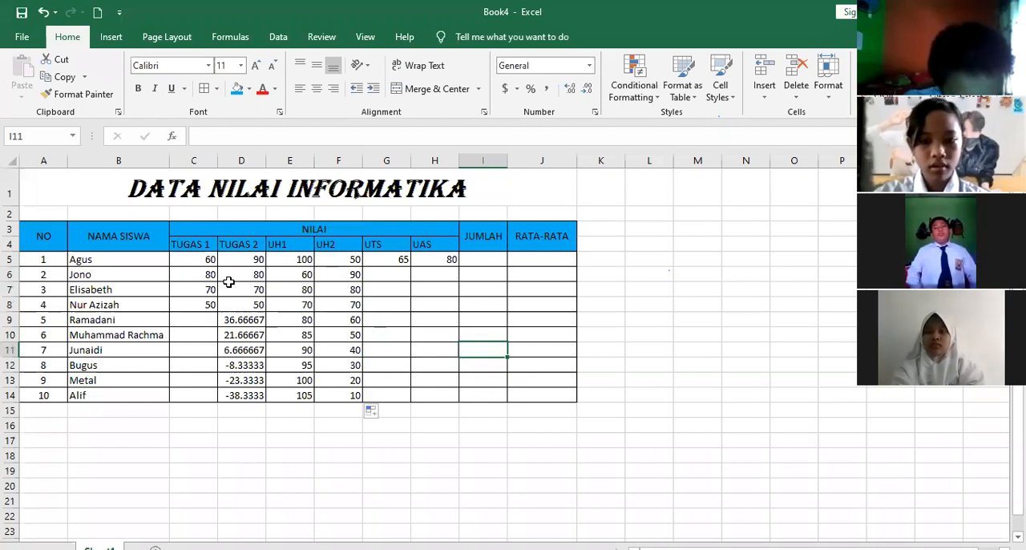
{"action": "key", "text": "ctrl+z"}
{"action": "left_click", "coordinate": [434, 319]}
Copy the scores of students 2 to 4 in C6:F8 to students 5 to 7, starting at C9
{"action": "left_click_drag", "start_coordinate": [195, 275], "coordinate": [337, 311]}
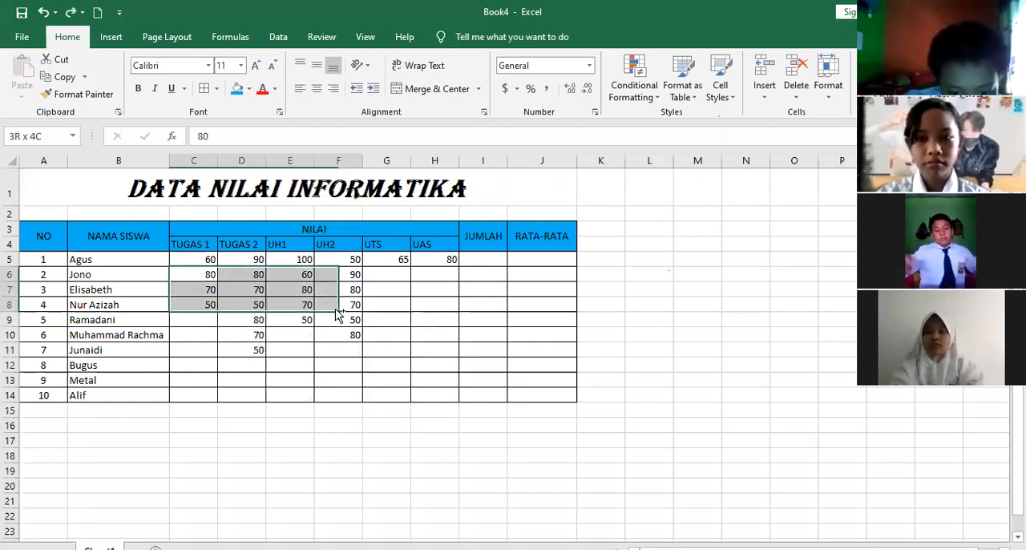
{"action": "key", "text": "ctrl+c"}
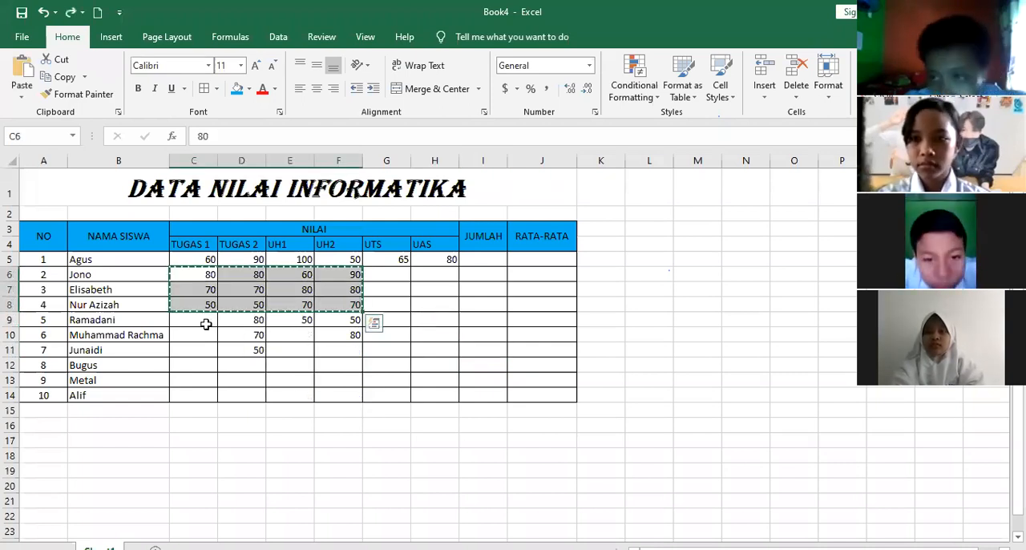
{"action": "left_click", "coordinate": [207, 328]}
{"action": "key", "text": "ctrl+v"}
Copy the UH1 and UH2 scores in E6:F11 into the UTS and UAS columns, starting at G6
{"action": "left_click_drag", "start_coordinate": [298, 272], "coordinate": [347, 351]}
{"action": "key", "text": "ctrl+c"}
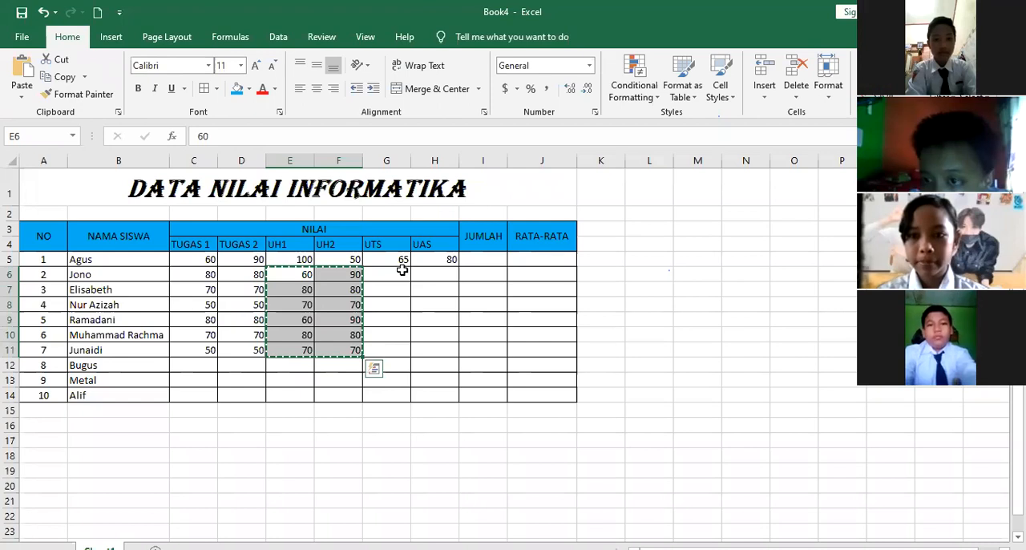
{"action": "left_click", "coordinate": [401, 271]}
{"action": "key", "text": "ctrl+v"}
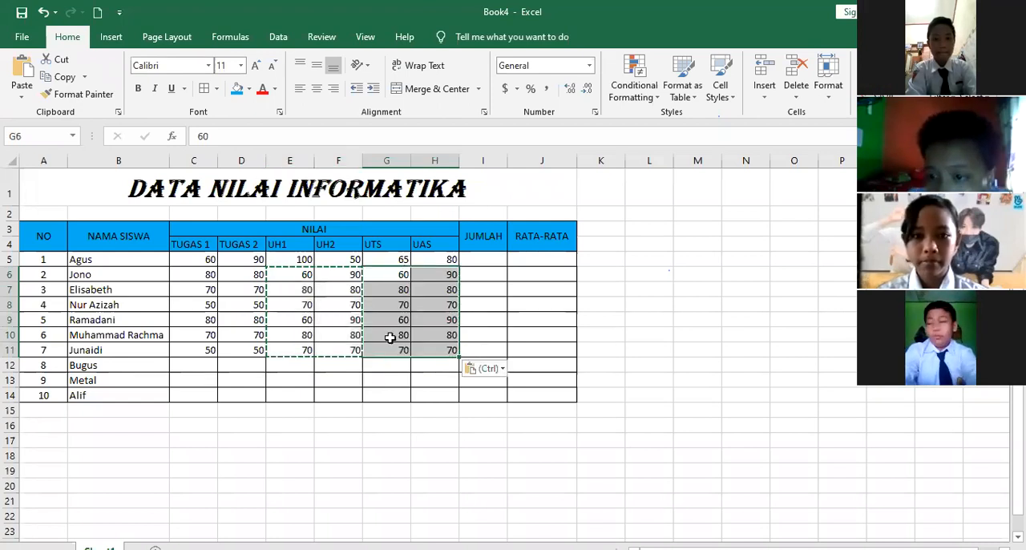
{"action": "key", "text": "Escape"}
{"action": "left_click", "coordinate": [529, 287]}
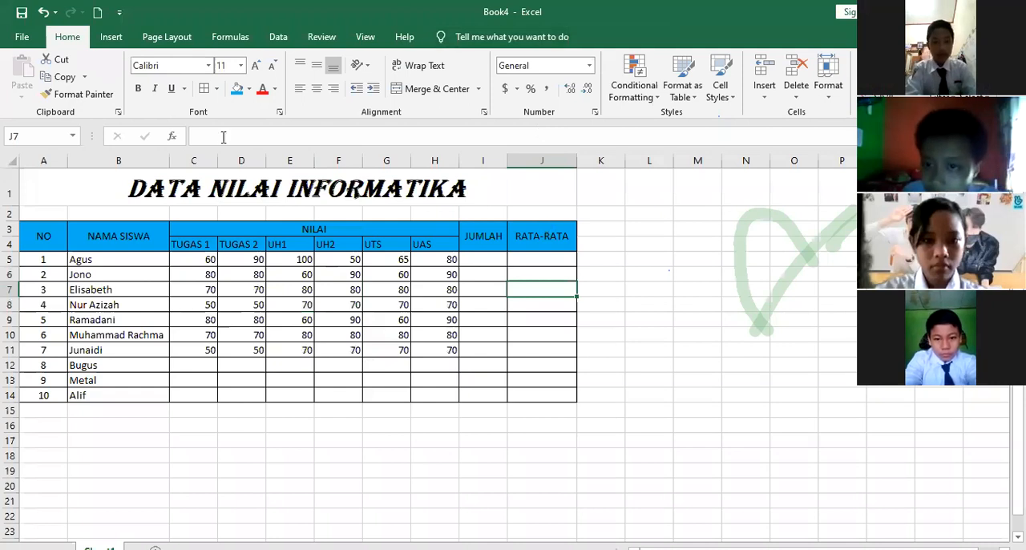
{"action": "left_click", "coordinate": [488, 253]}
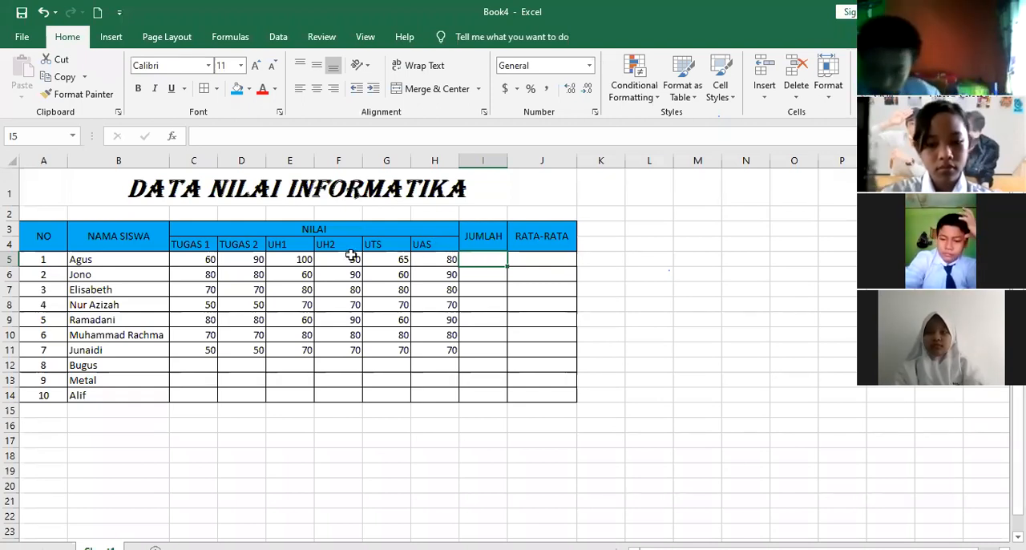
{"action": "left_click", "coordinate": [208, 257]}
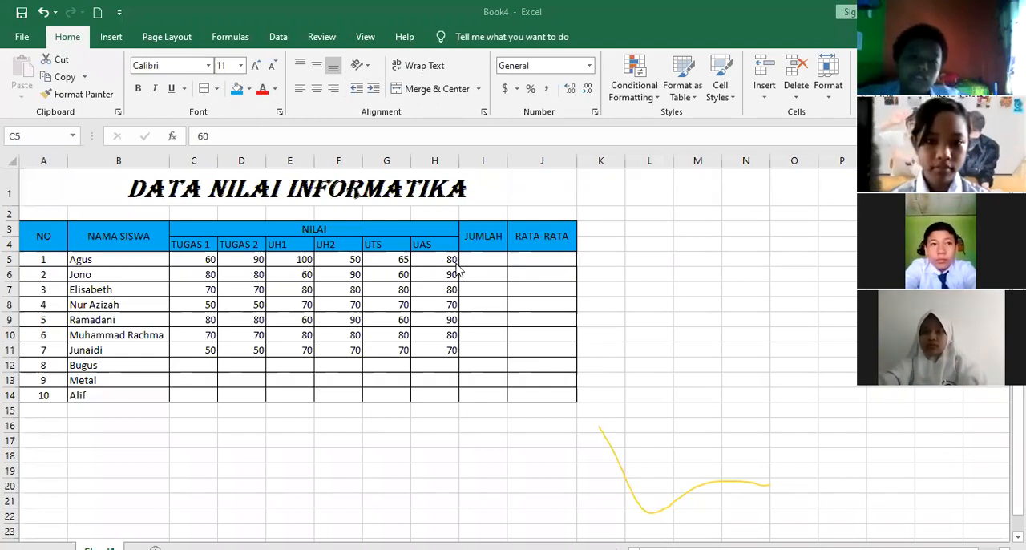
{"action": "left_click", "coordinate": [492, 263]}
{"action": "left_click", "coordinate": [485, 260]}
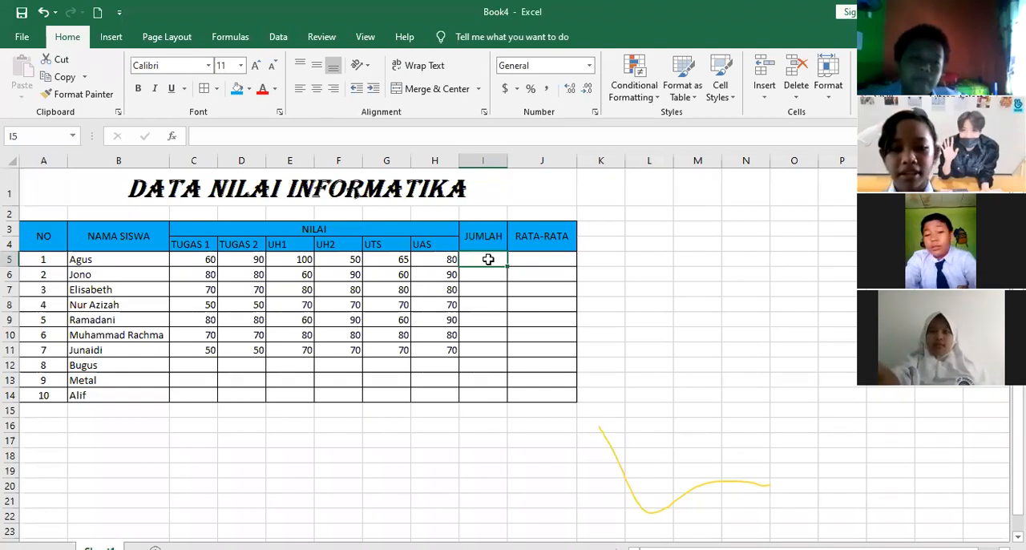
{"action": "type", "text": "="}
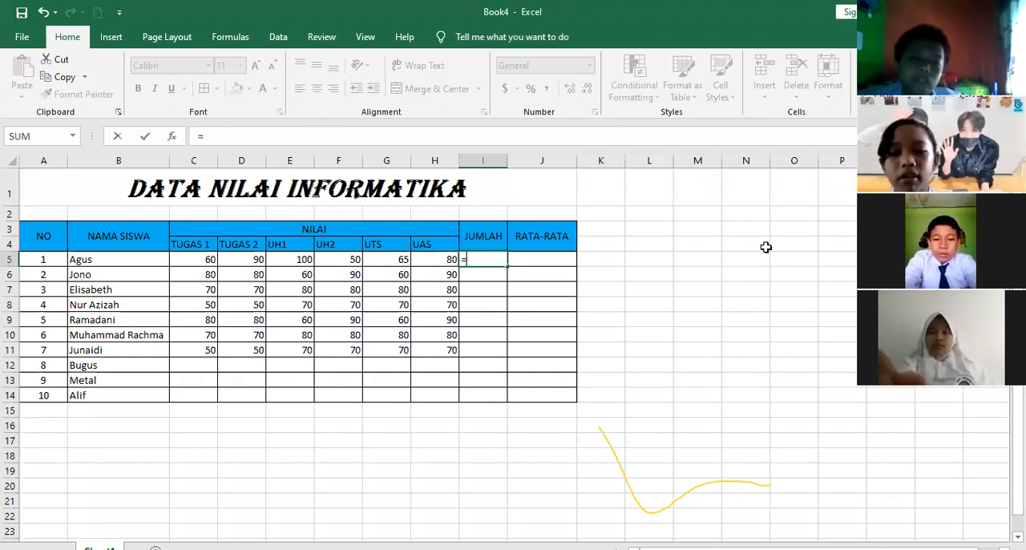
{"action": "type", "text": "60"}
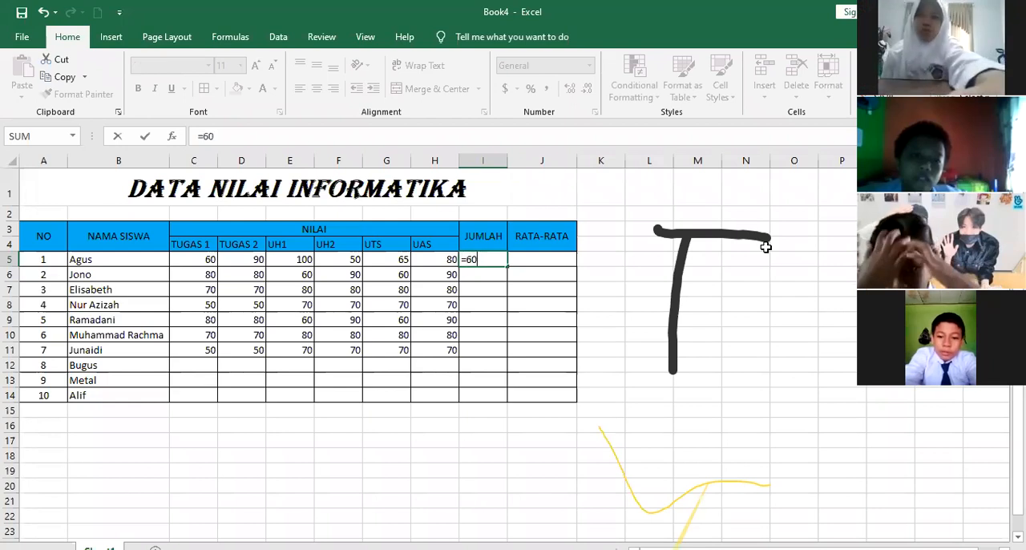
{"action": "left_click_drag", "start_coordinate": [766, 246], "coordinate": [746, 383]}
{"action": "left_click_drag", "start_coordinate": [672, 218], "coordinate": [625, 356]}
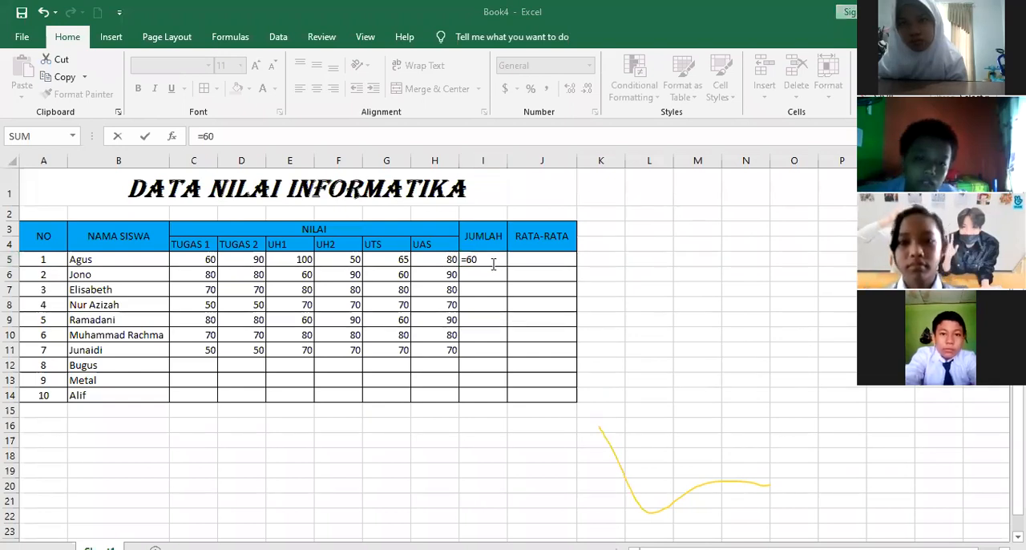
{"action": "left_click", "coordinate": [435, 245]}
{"action": "key", "text": "Escape"}
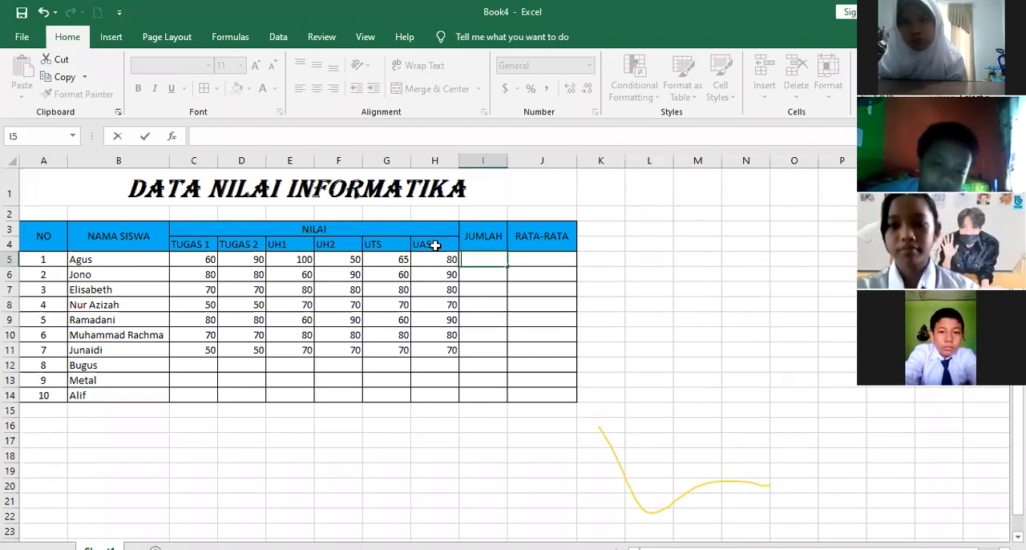
Enter the formula =C5+D5+E5+F5+G5+H5 in cell I5 to add up student 1's six scores under JUMLAH
{"action": "type", "text": "="}
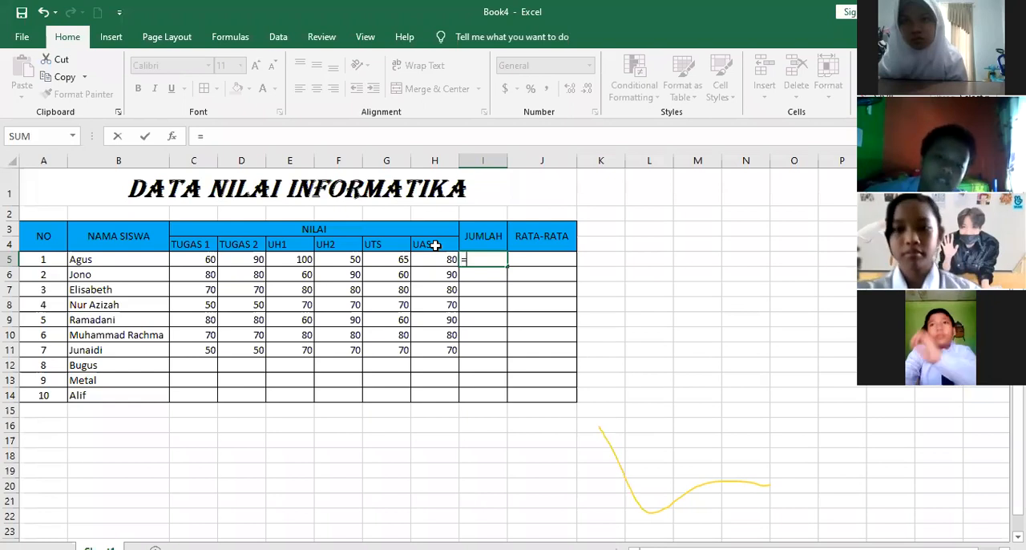
{"action": "left_click", "coordinate": [206, 260]}
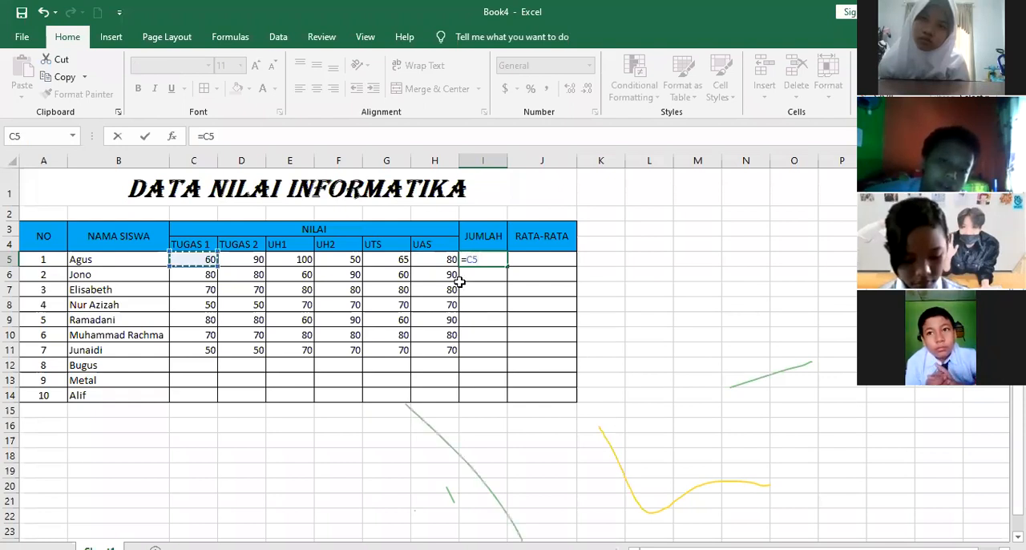
{"action": "type", "text": "+"}
{"action": "left_click", "coordinate": [253, 257]}
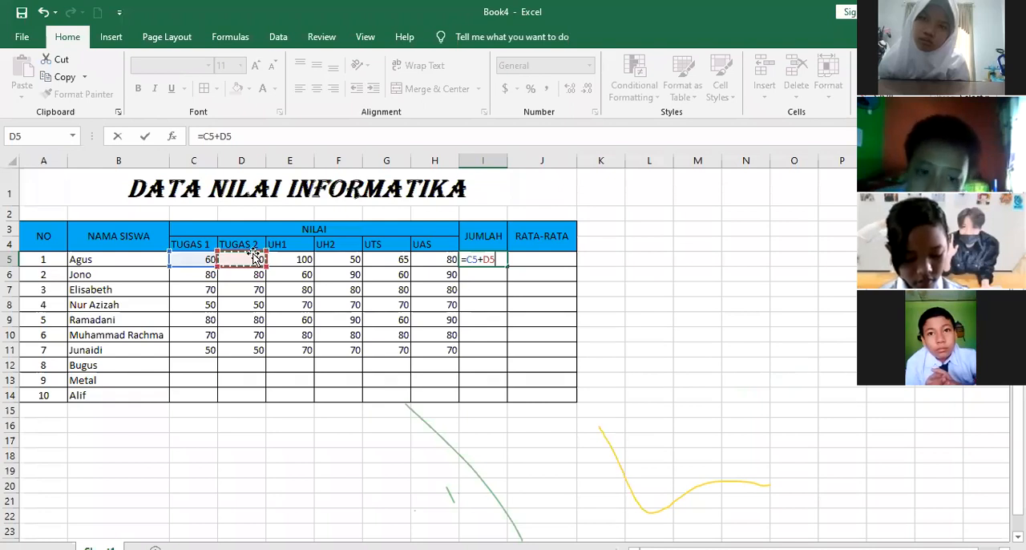
{"action": "type", "text": "+"}
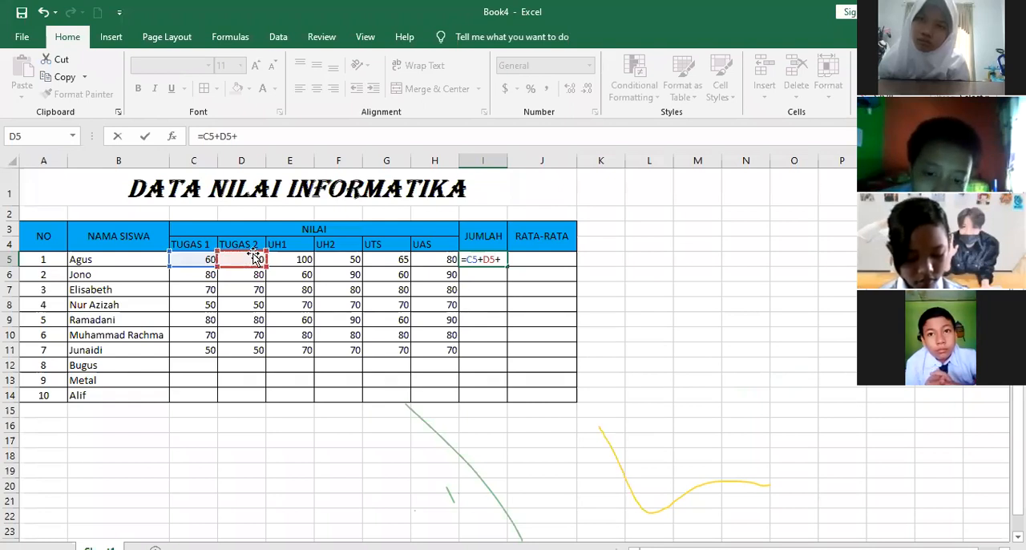
{"action": "left_click", "coordinate": [301, 268]}
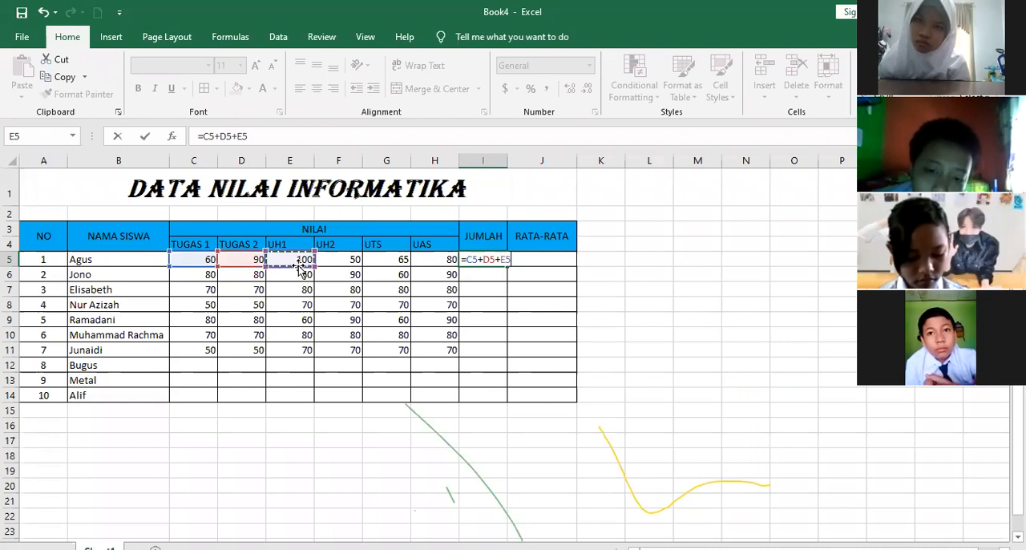
{"action": "type", "text": "+"}
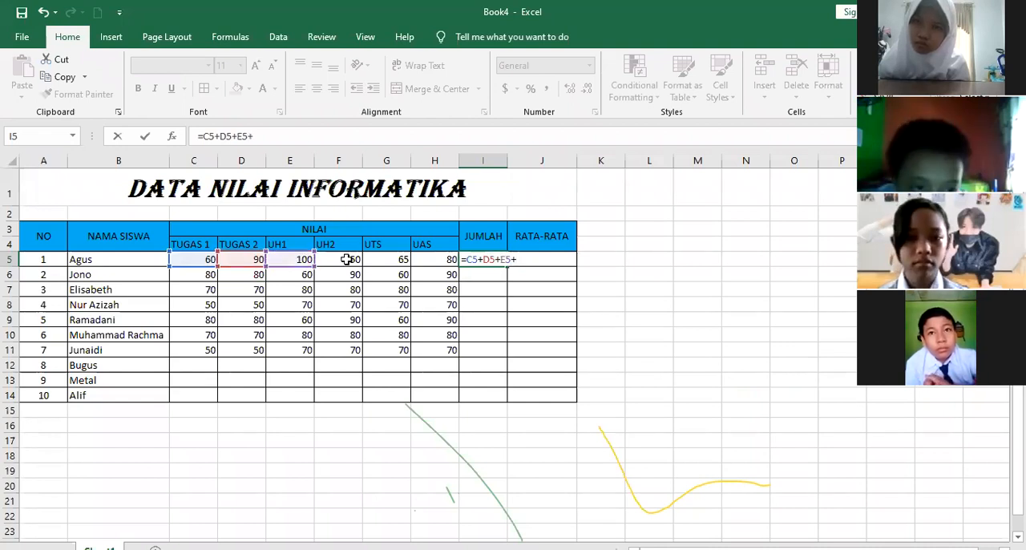
{"action": "left_click", "coordinate": [347, 260]}
{"action": "type", "text": "+"}
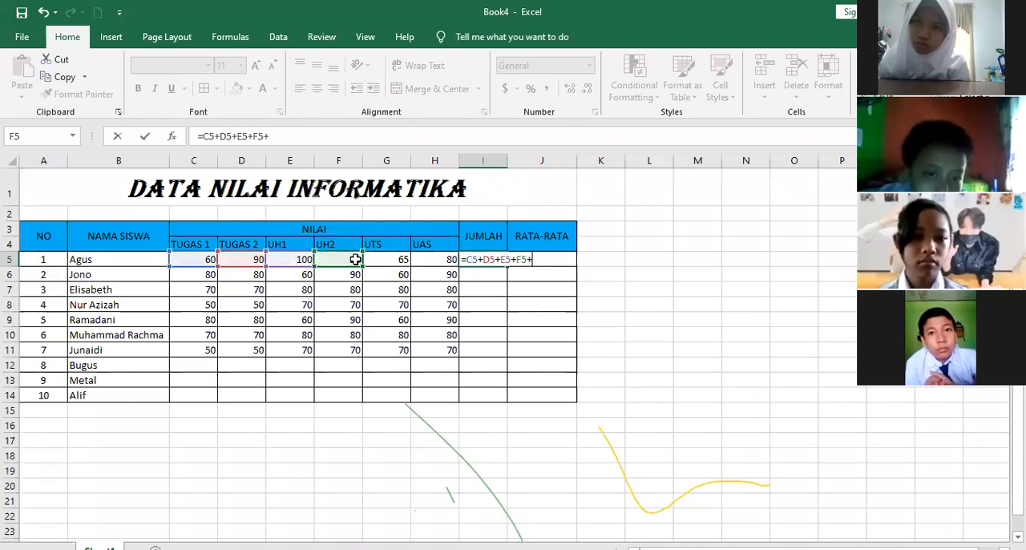
{"action": "left_click", "coordinate": [390, 261]}
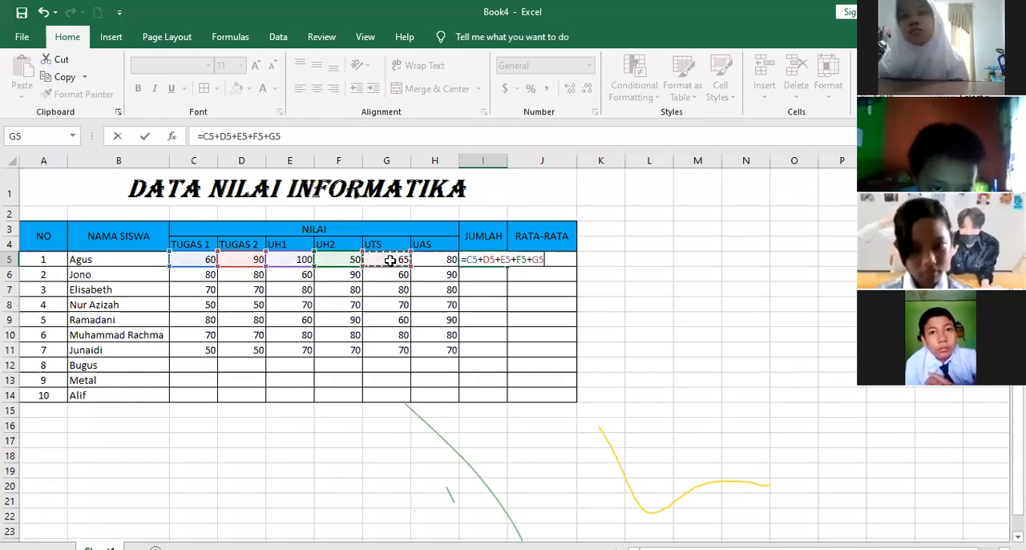
{"action": "type", "text": "+"}
{"action": "left_click", "coordinate": [439, 260]}
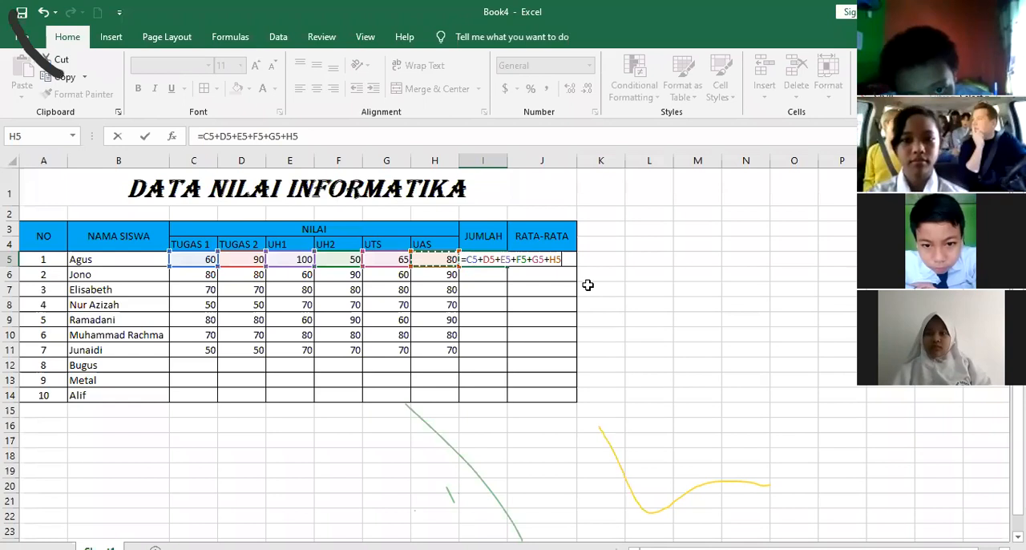
{"action": "key", "text": "Return"}
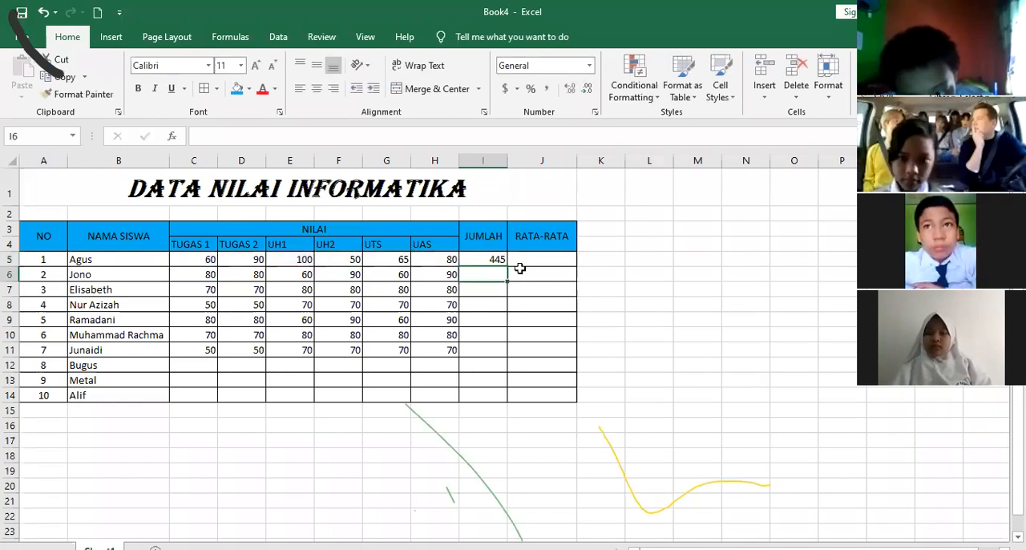
Review the addition formula in cell I5 without changing it
{"action": "key", "text": "Up"}
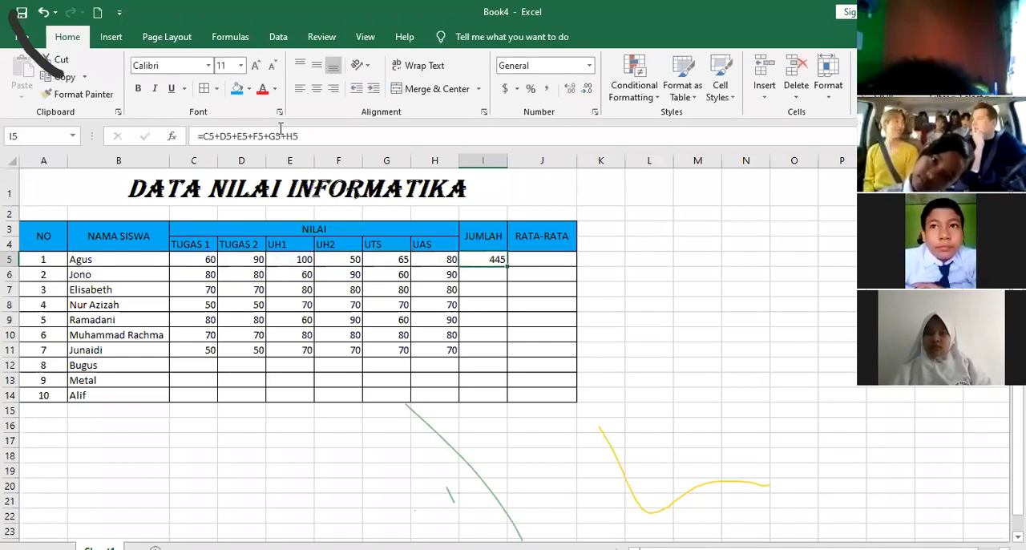
{"action": "left_click_drag", "start_coordinate": [198, 134], "coordinate": [350, 138]}
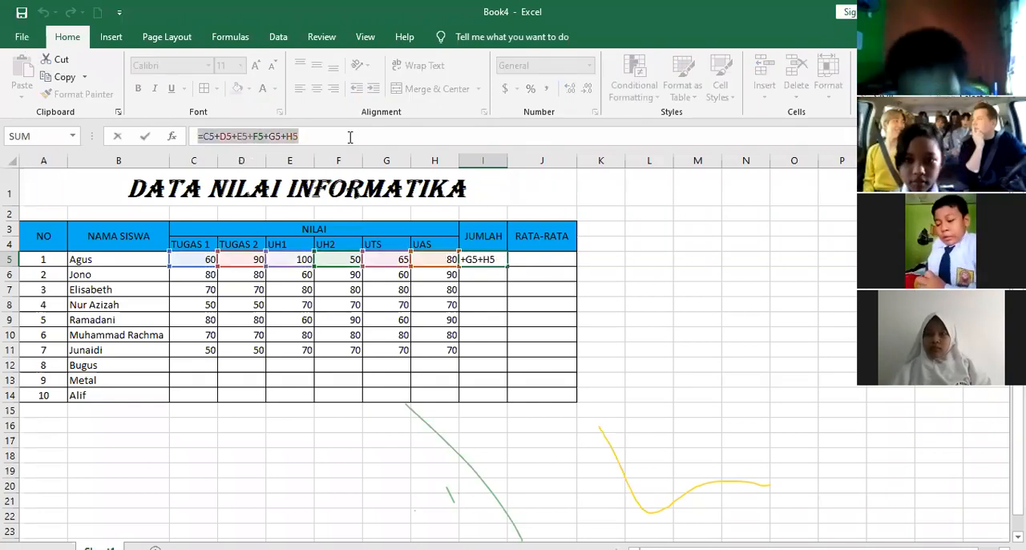
{"action": "left_click", "coordinate": [492, 280]}
{"action": "key", "text": "Escape"}
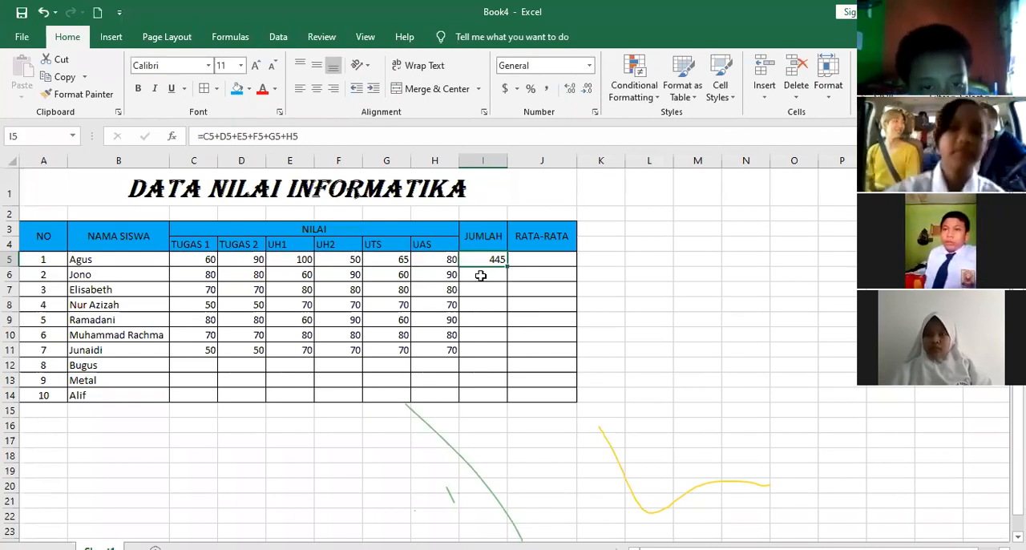
Enter the formula =SUM(C6:H6) in cell I6 to total student 2's scores
{"action": "left_click", "coordinate": [480, 276]}
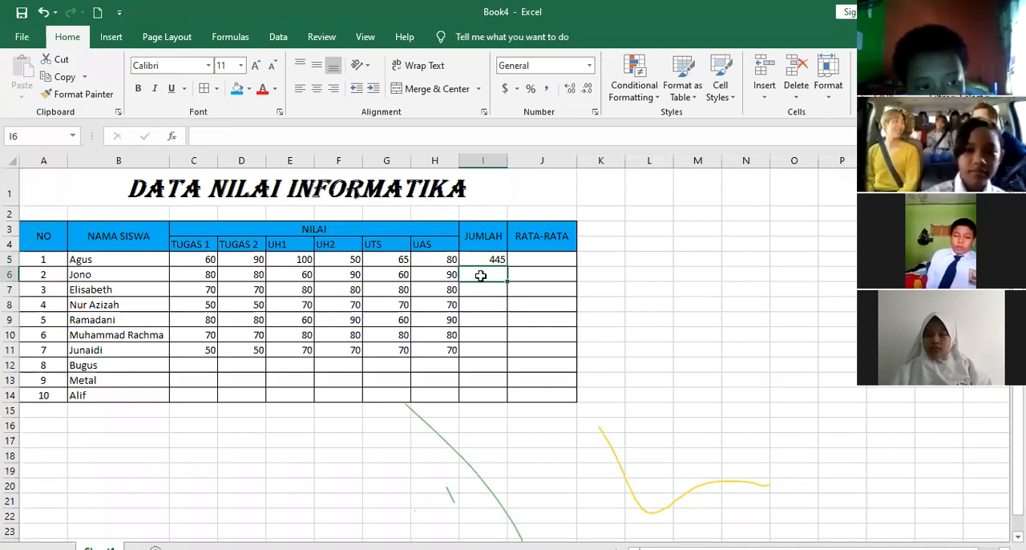
{"action": "type", "text": "="}
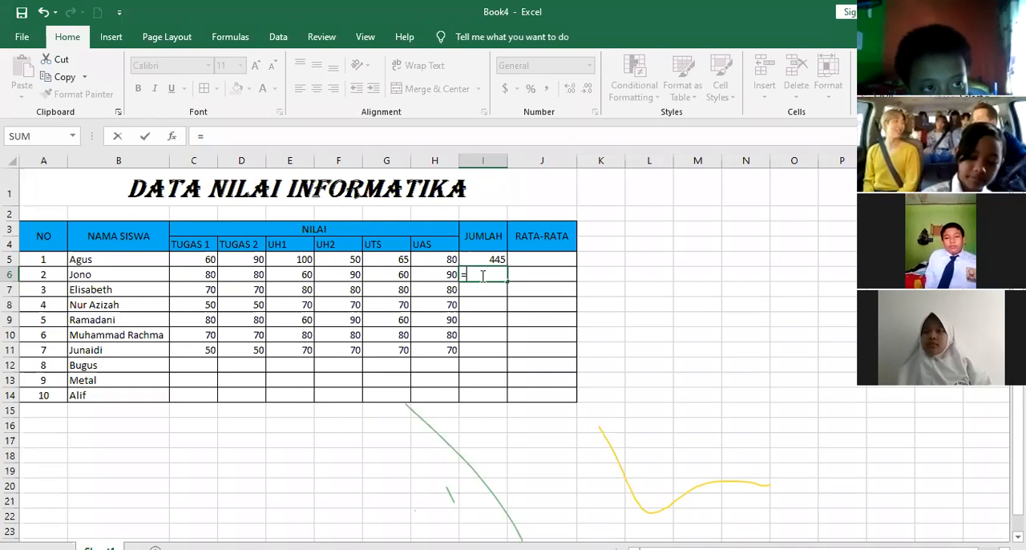
{"action": "type", "text": "sum("}
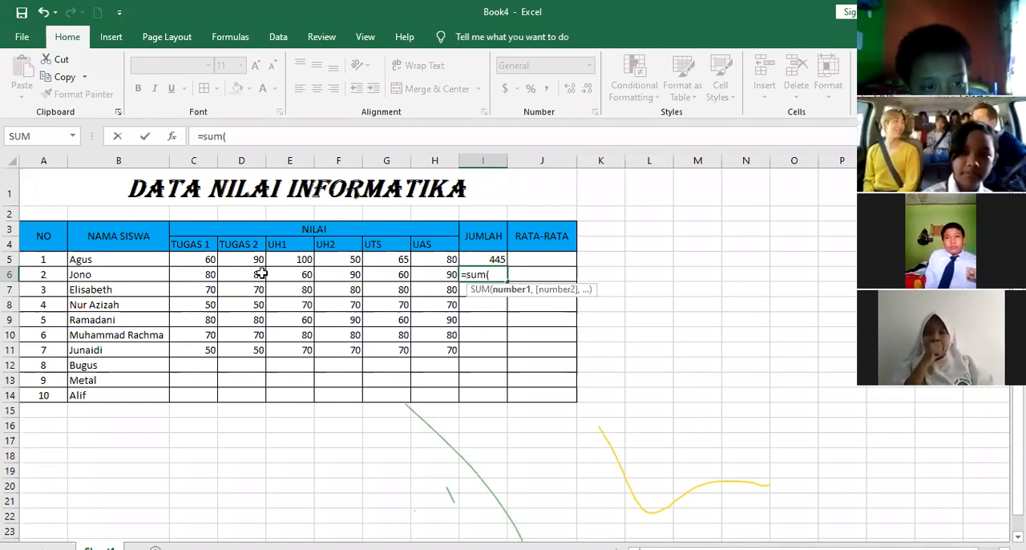
{"action": "left_click_drag", "start_coordinate": [194, 274], "coordinate": [447, 275]}
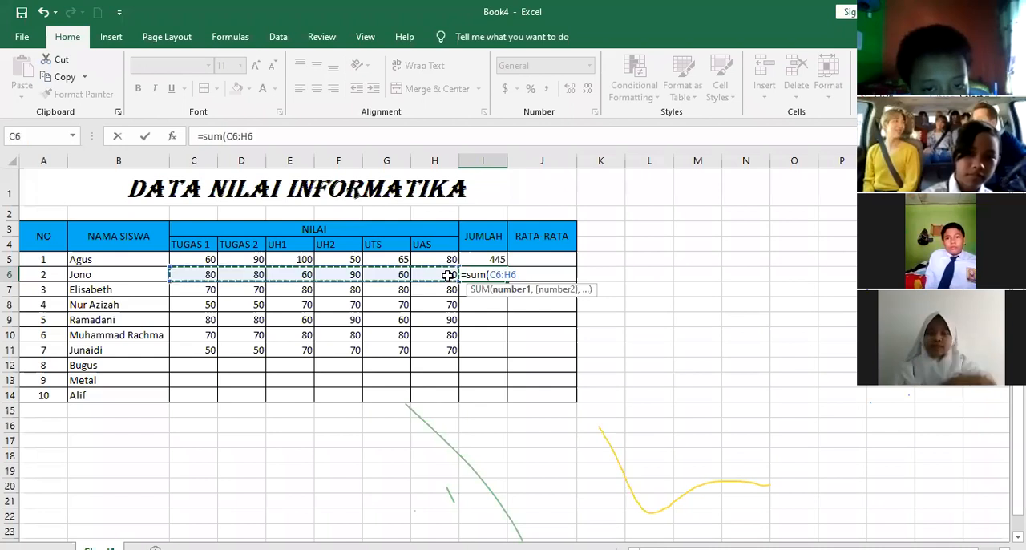
{"action": "type", "text": ")"}
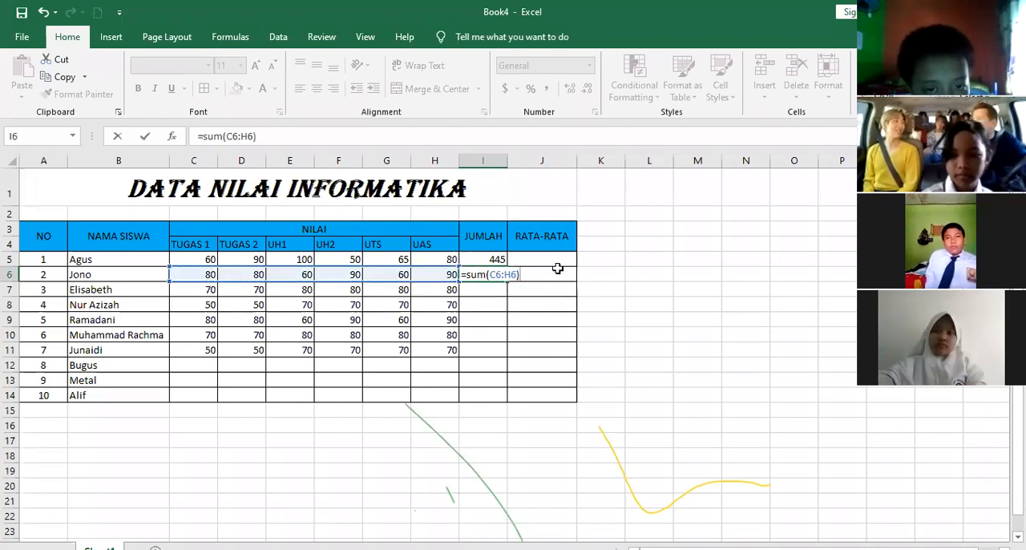
{"action": "key", "text": "Return"}
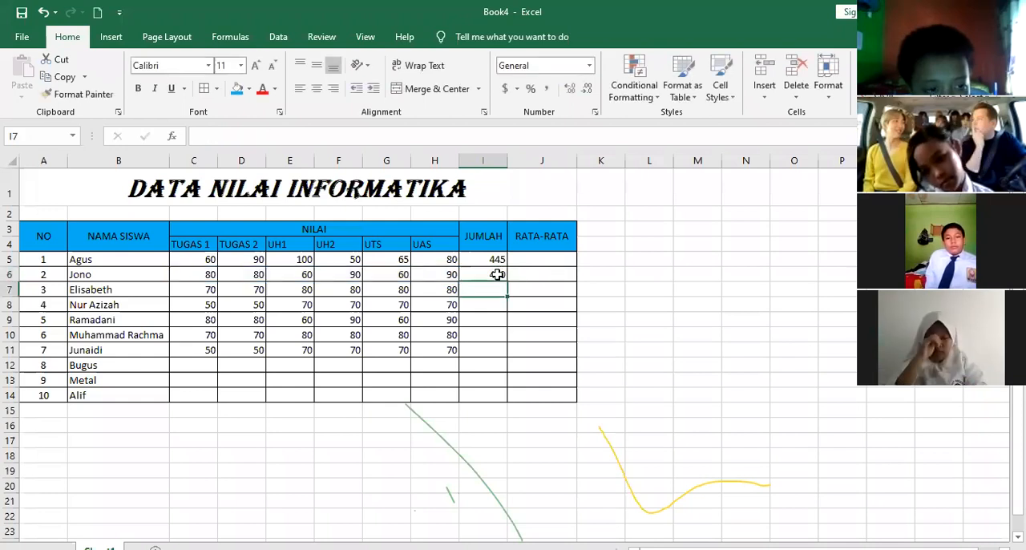
Compare the SUM formula in I6 with the cell-by-cell addition formula in I5
{"action": "key", "text": "Up"}
{"action": "key", "text": "F2"}
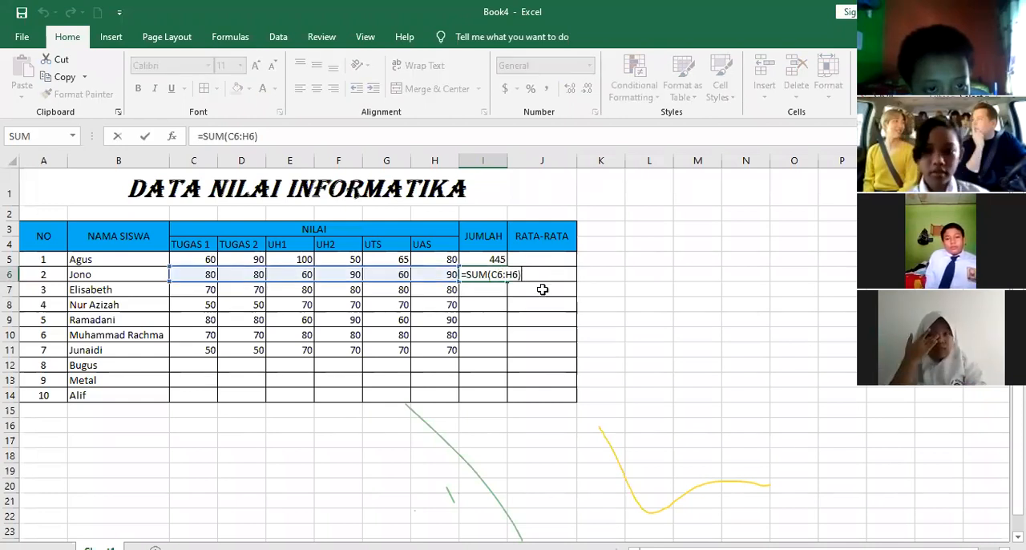
{"action": "key", "text": "Return"}
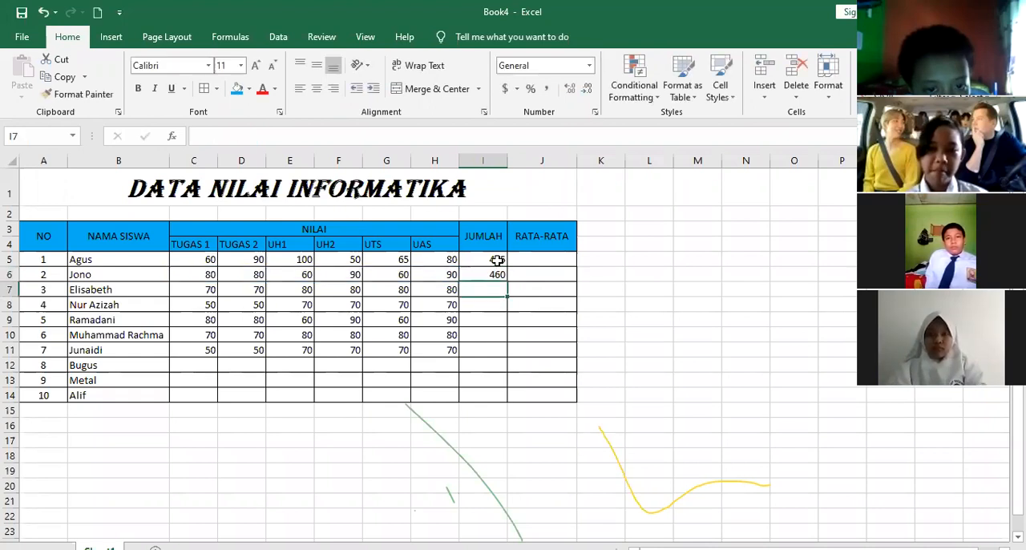
{"action": "double_click", "coordinate": [498, 259]}
{"action": "key", "text": "Return"}
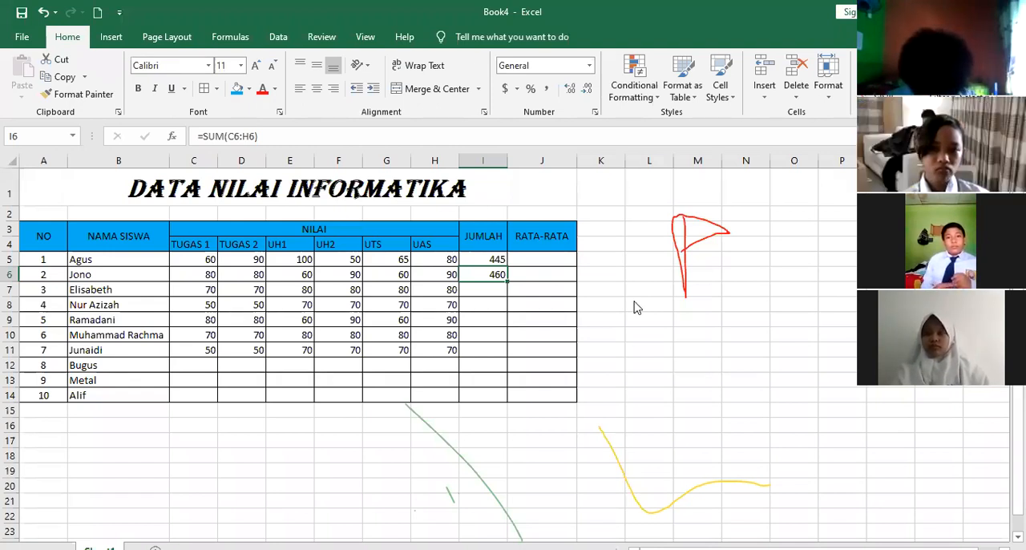
Fill the SUM formula from I6 down the JUMLAH column to I11
{"action": "left_click", "coordinate": [376, 277]}
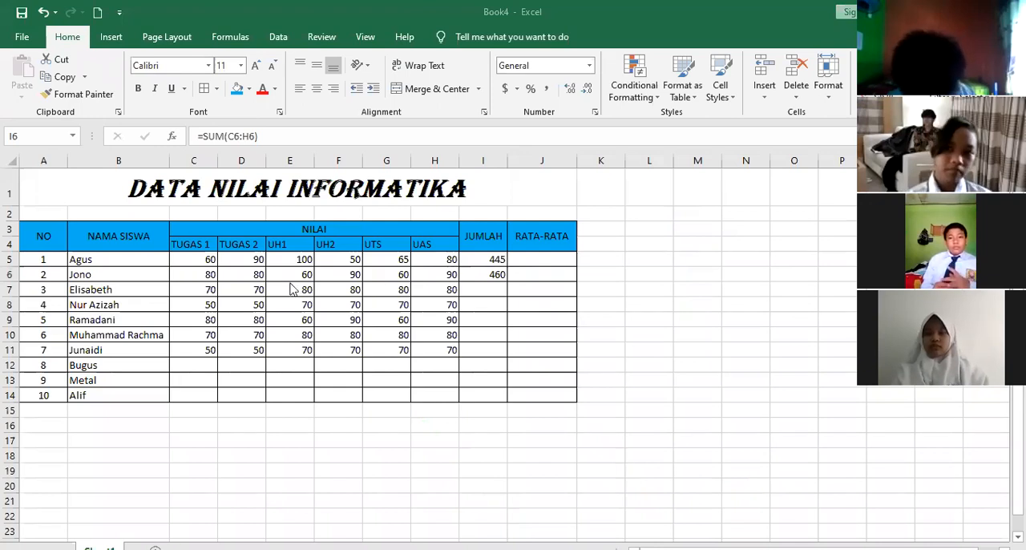
{"action": "left_click", "coordinate": [545, 305]}
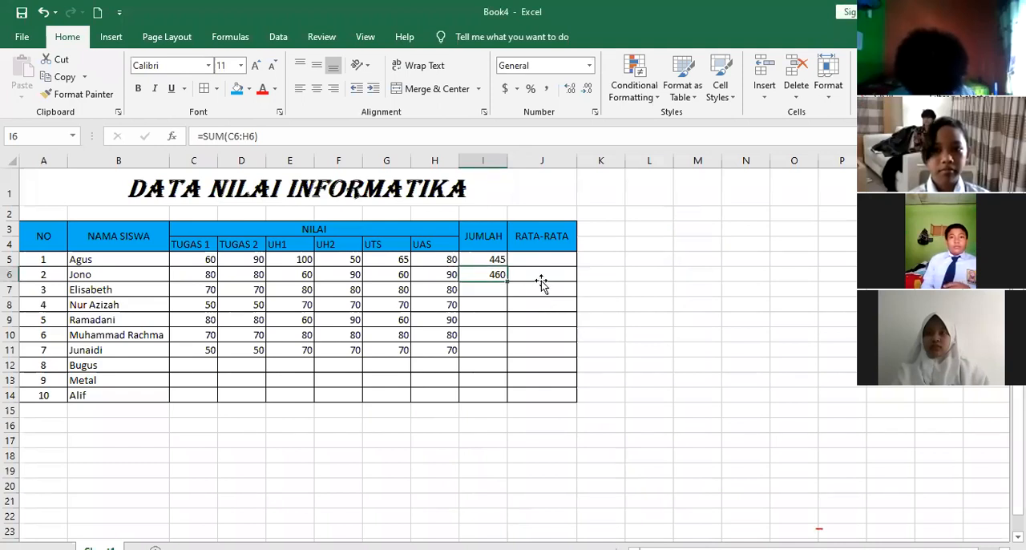
{"action": "left_click", "coordinate": [485, 291]}
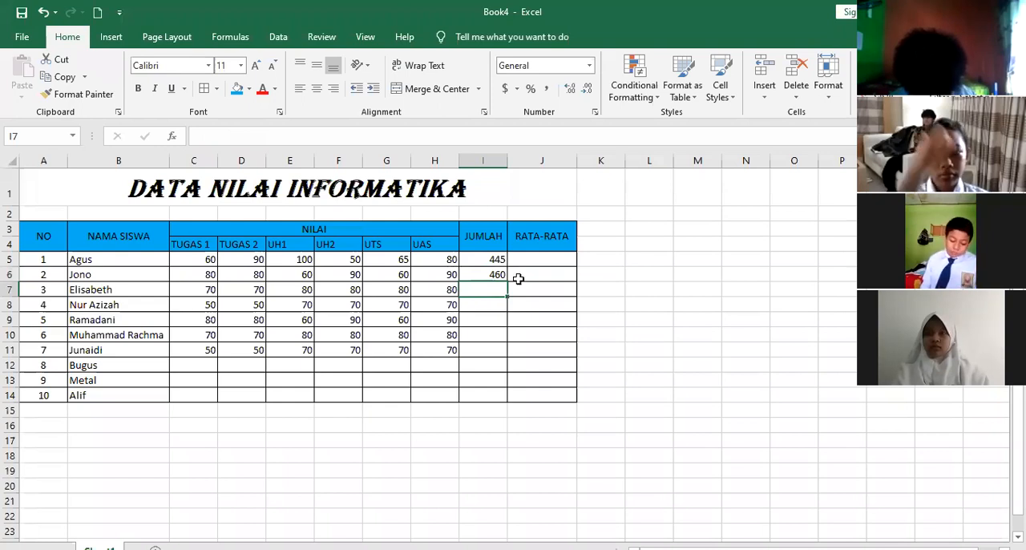
{"action": "left_click", "coordinate": [491, 274]}
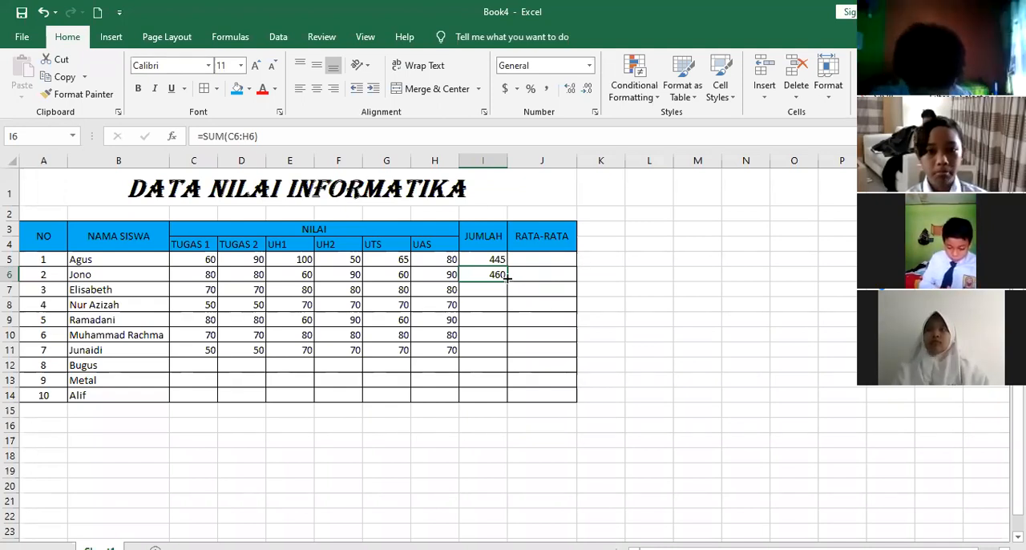
{"action": "left_click_drag", "start_coordinate": [504, 323], "coordinate": [507, 358]}
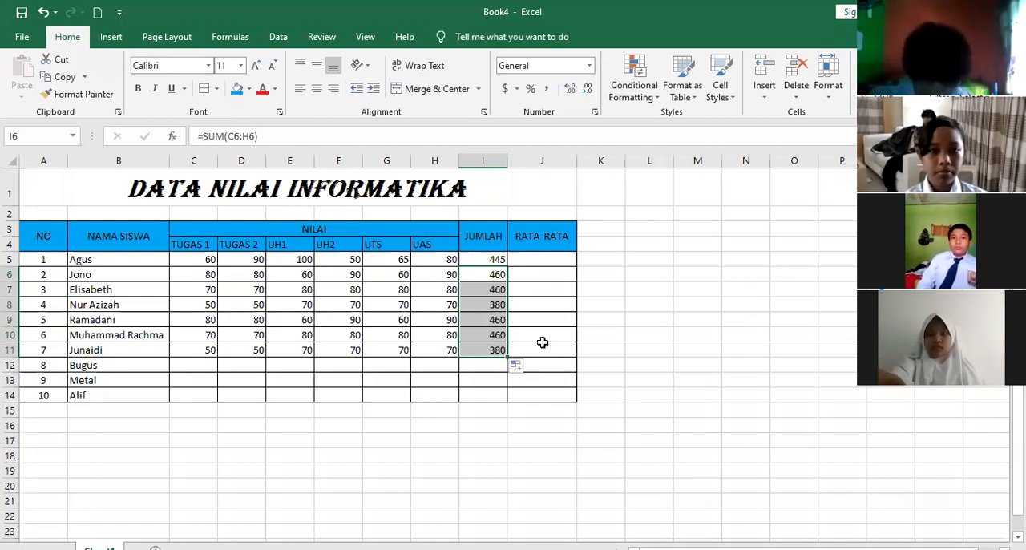
{"action": "left_click", "coordinate": [545, 262]}
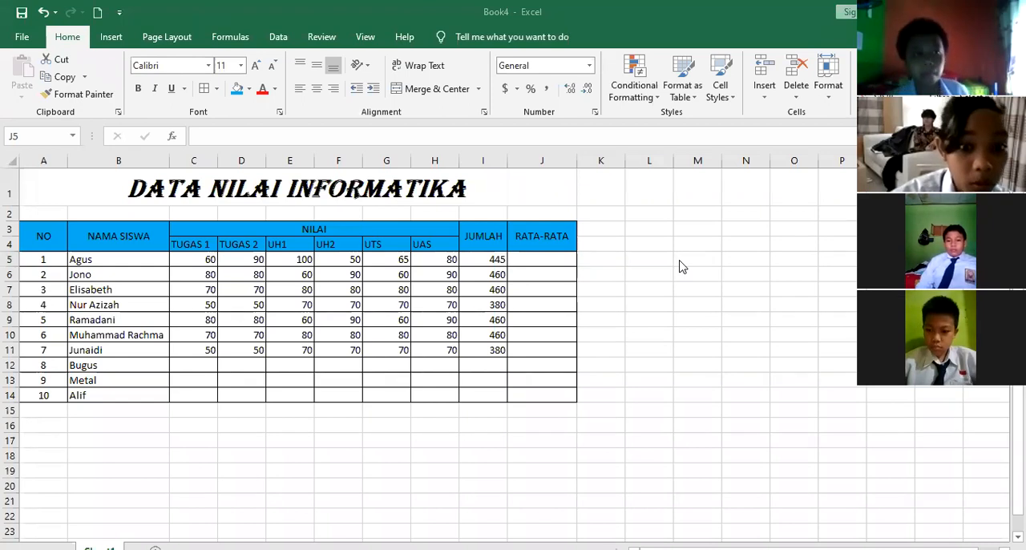
{"action": "left_click", "coordinate": [538, 255]}
{"action": "type", "text": "="}
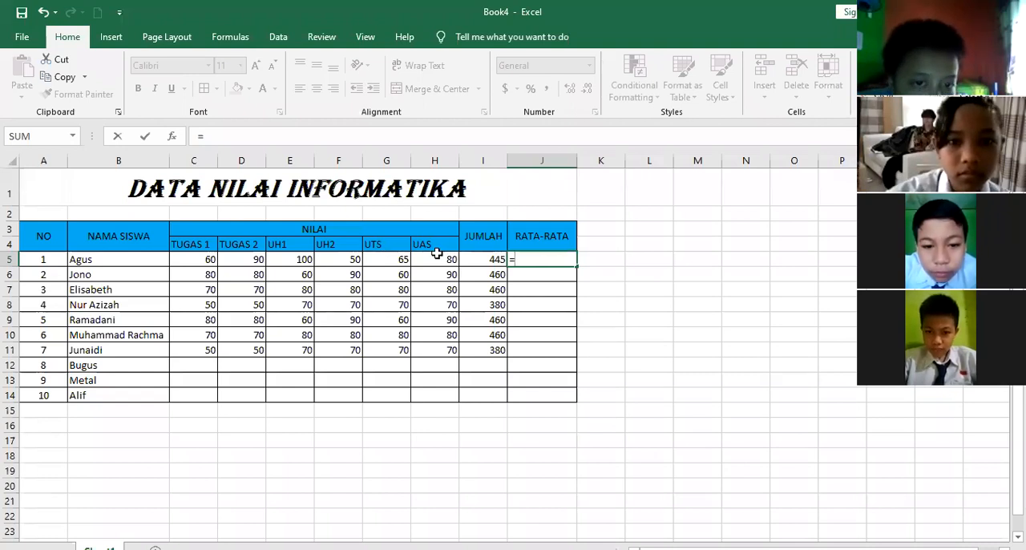
{"action": "left_click", "coordinate": [479, 262]}
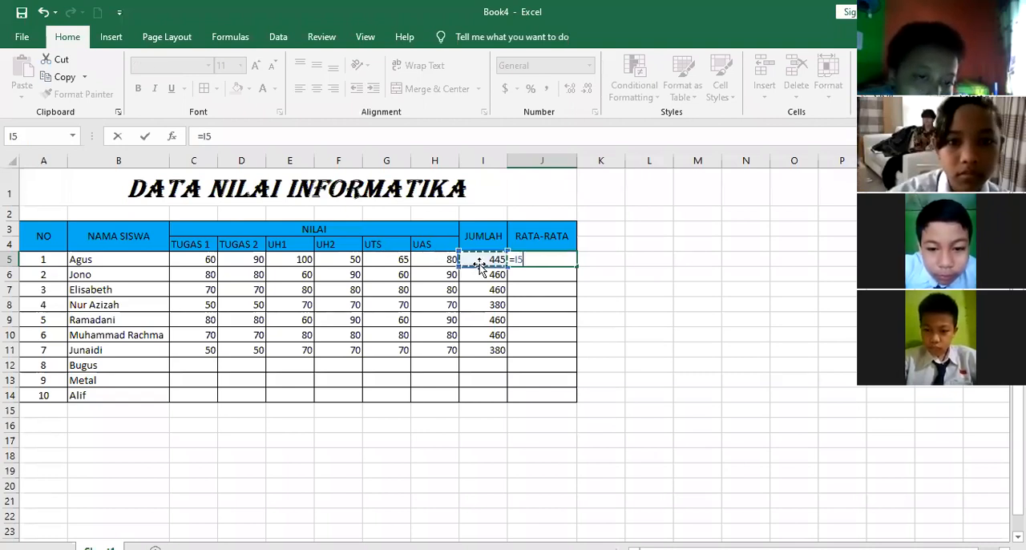
{"action": "key", "text": "Escape"}
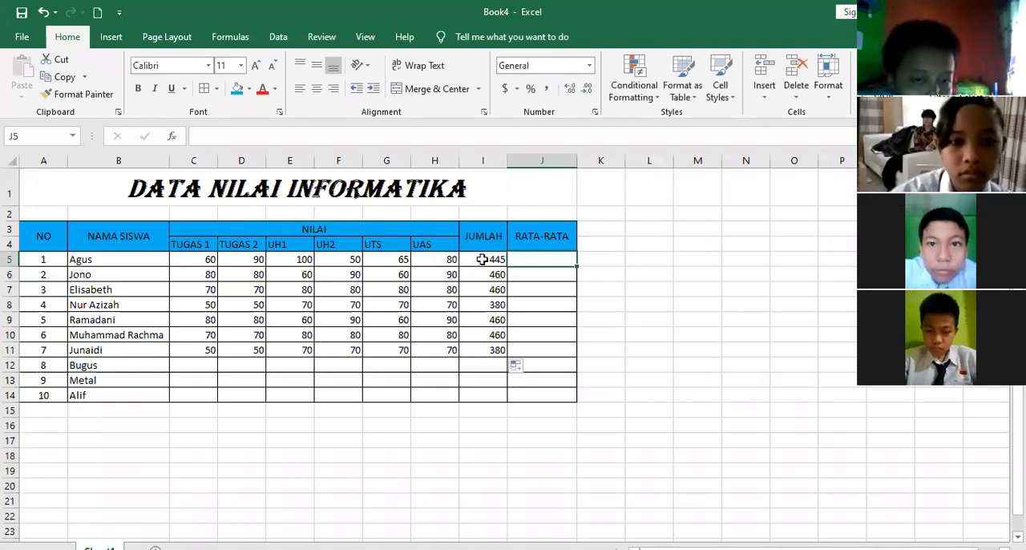
Copy the addition formula from cell I5 into the RATA-RATA cell J5
{"action": "left_click", "coordinate": [481, 259]}
{"action": "key", "text": "ctrl+c"}
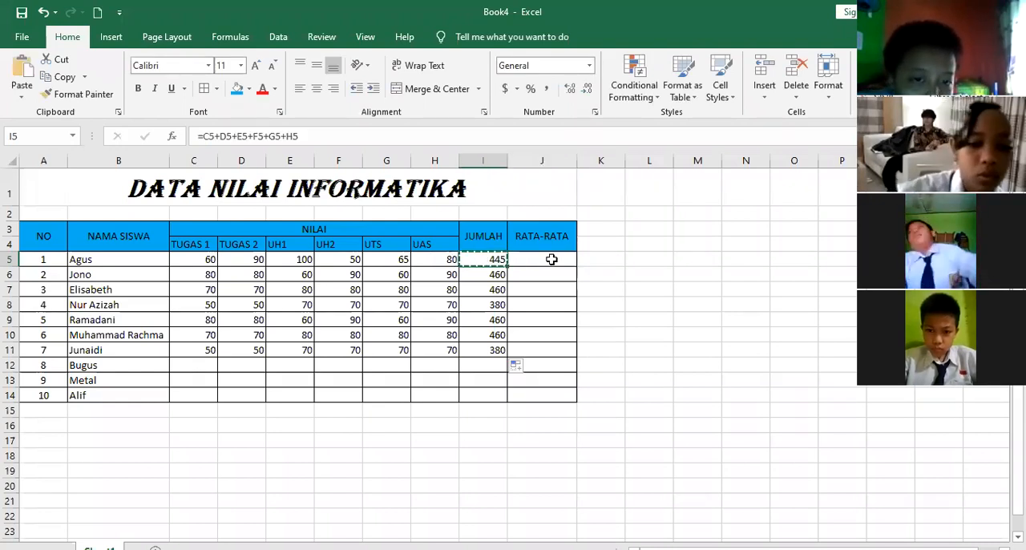
{"action": "left_click", "coordinate": [552, 259]}
{"action": "key", "text": "ctrl+v"}
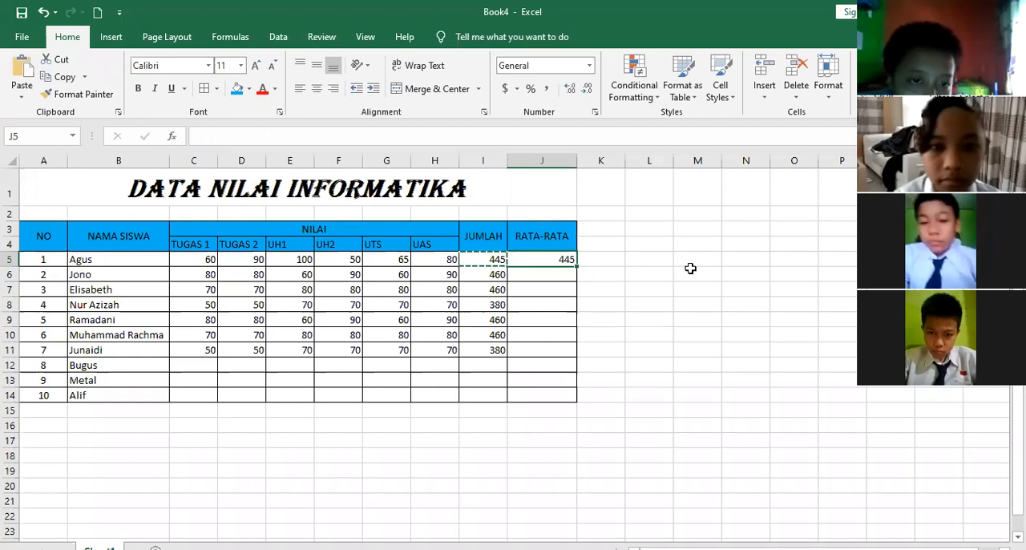
Correct the cell references in J5 so the formula reads =C5+D5+E5+F5+G5+H5
{"action": "key", "text": "F2"}
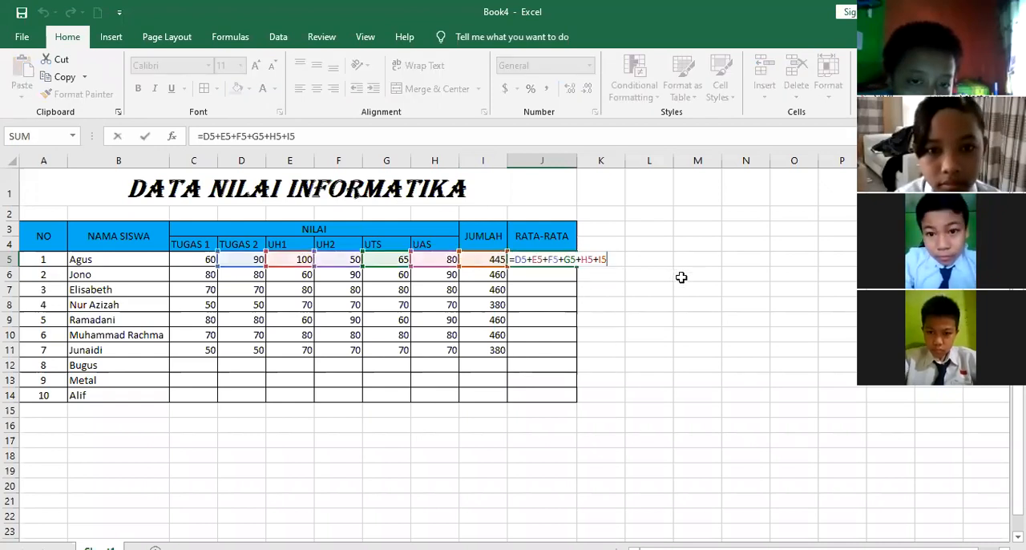
{"action": "key", "text": "BackSpace"}
{"action": "key", "text": "BackSpace"}
{"action": "key", "text": "BackSpace"}
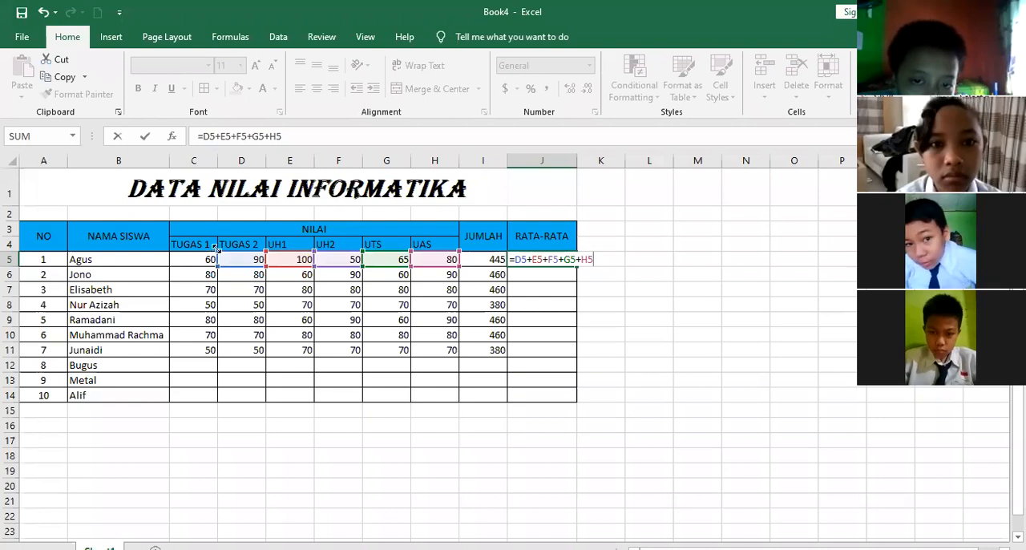
{"action": "left_click_drag", "start_coordinate": [216, 250], "coordinate": [185, 266]}
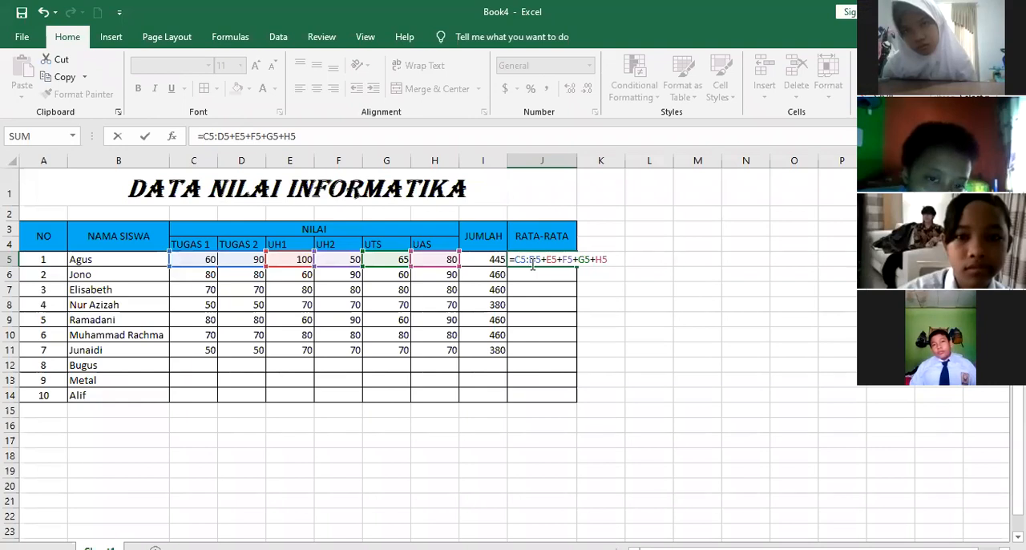
{"action": "left_click", "coordinate": [532, 260]}
{"action": "key", "text": "BackSpace"}
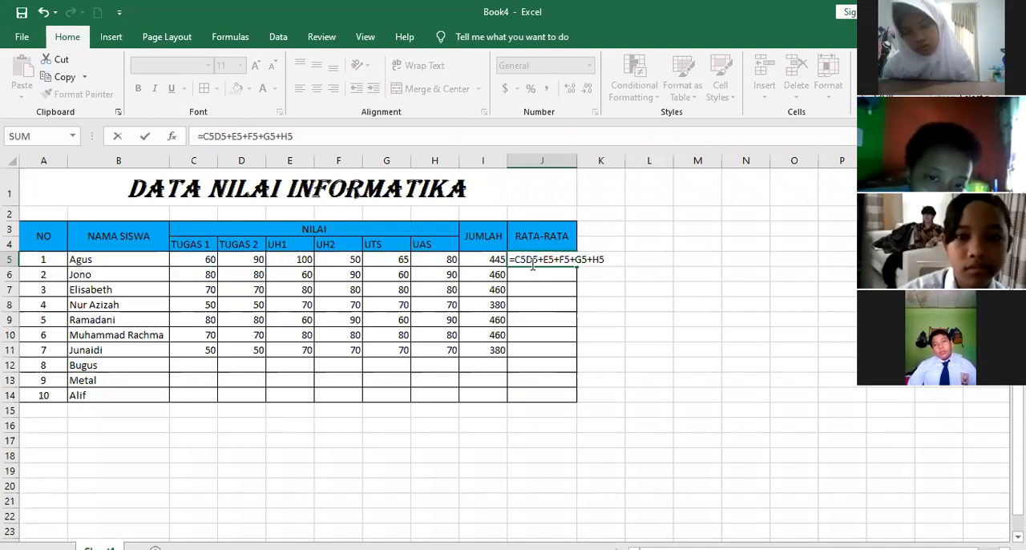
{"action": "type", "text": "+"}
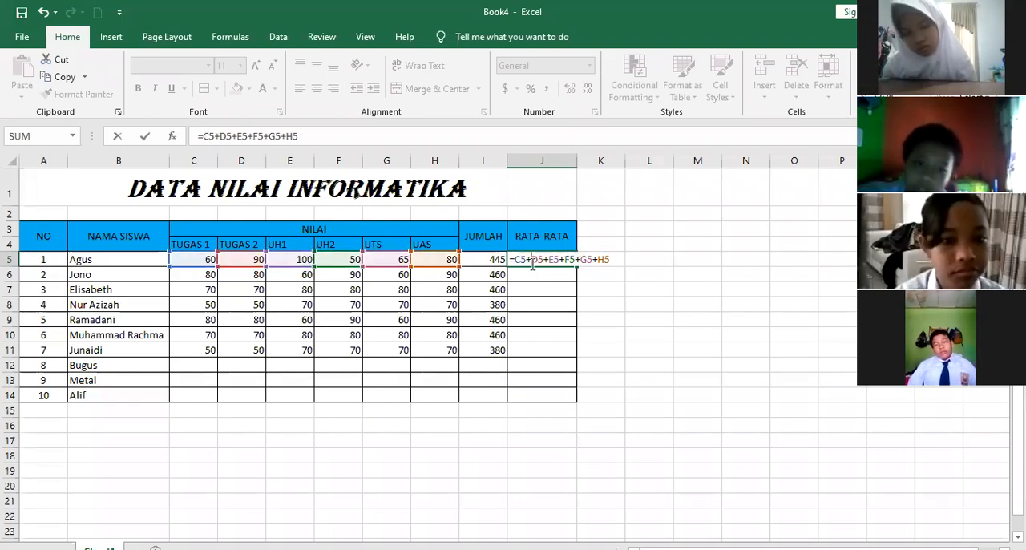
Turn the J5 sum into an average by bracketing the addition and dividing by 6: =(C5+D5+E5+F5+G5+H5)/6
{"action": "left_click", "coordinate": [614, 259]}
{"action": "type", "text": "/"}
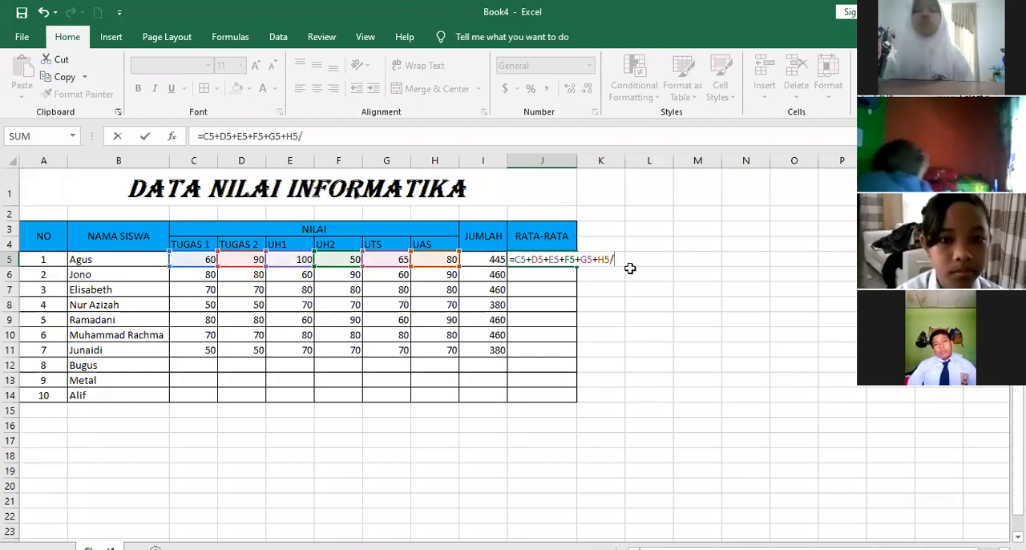
{"action": "type", "text": "6"}
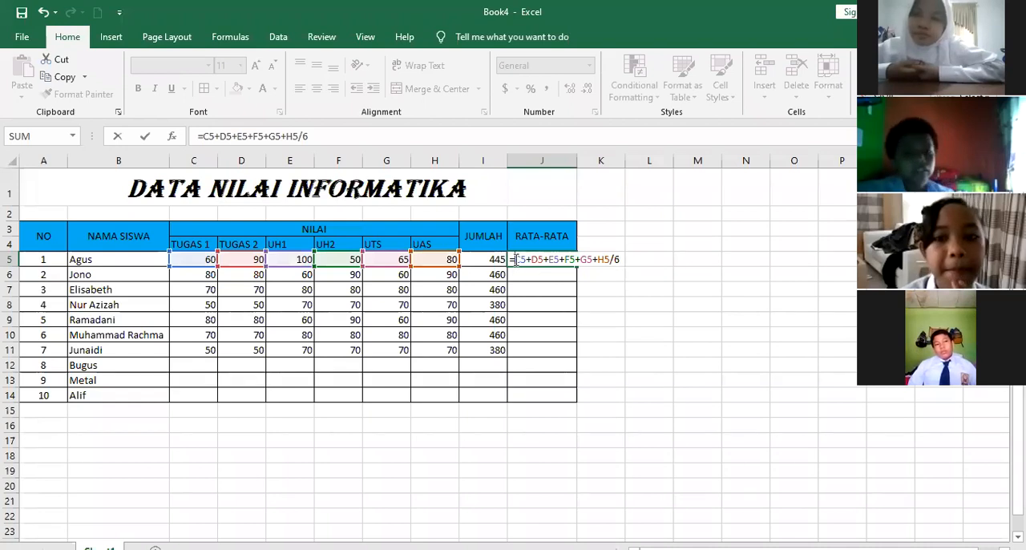
{"action": "type", "text": "("}
{"action": "key", "text": "Right"}
{"action": "key", "text": "Right"}
{"action": "key", "text": "Right"}
{"action": "key", "text": "Right"}
{"action": "key", "text": "Right"}
{"action": "key", "text": "Right"}
{"action": "key", "text": "Right"}
{"action": "key", "text": "Right"}
{"action": "key", "text": "Right"}
{"action": "key", "text": "Right"}
{"action": "key", "text": "Right"}
{"action": "key", "text": "Right"}
{"action": "key", "text": "Right"}
{"action": "key", "text": "Right"}
{"action": "key", "text": "Right"}
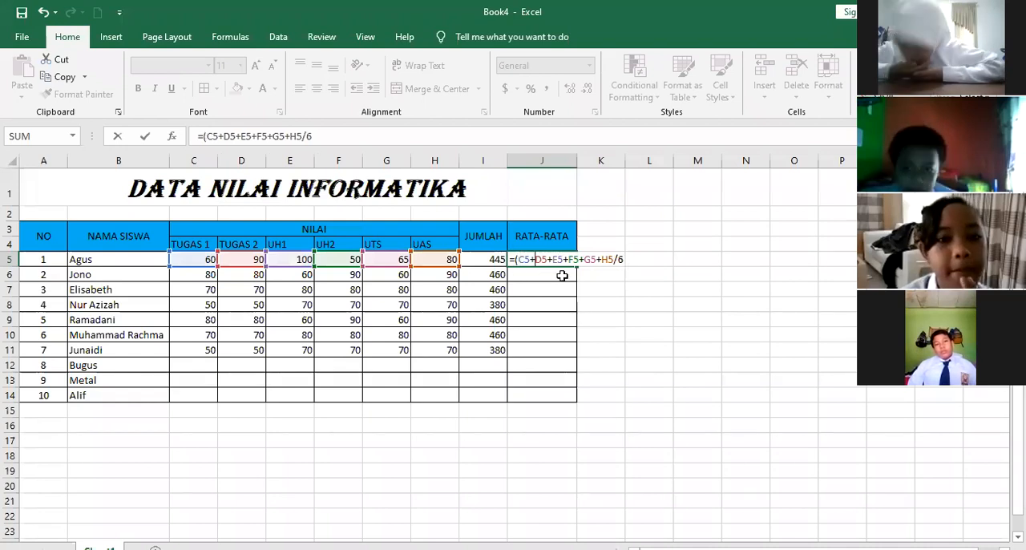
{"action": "key", "text": "Right"}
{"action": "key", "text": "Right"}
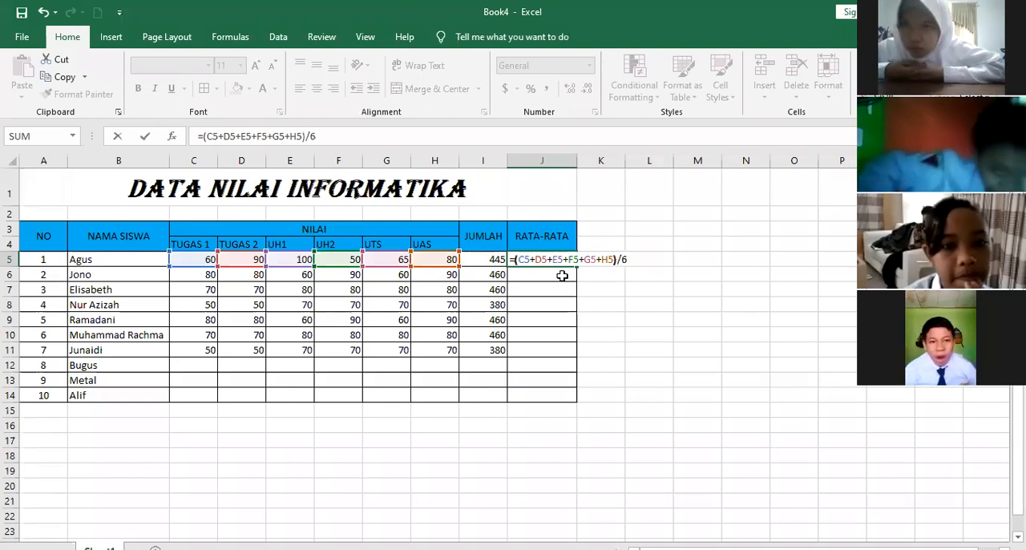
{"action": "type", "text": ")"}
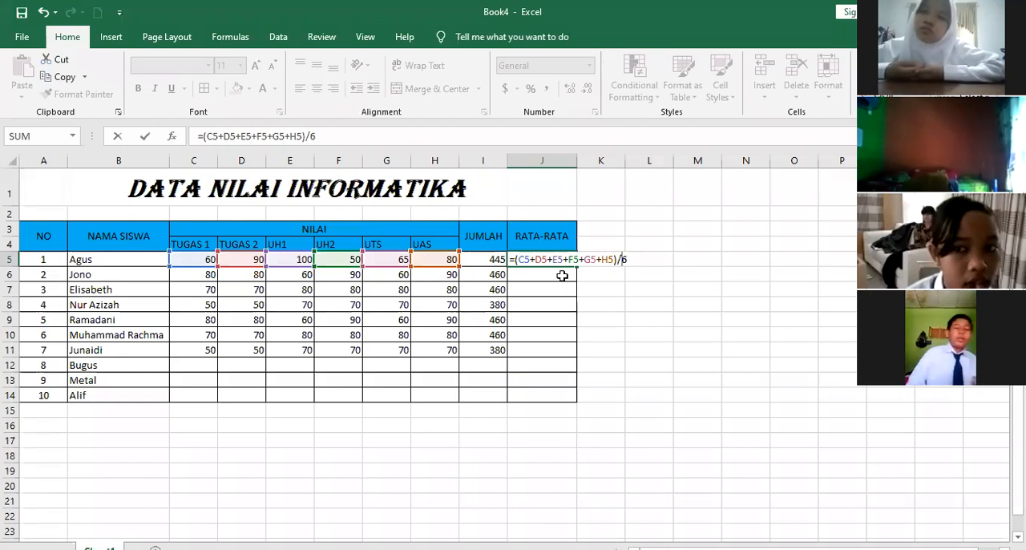
{"action": "key", "text": "ctrl+Return"}
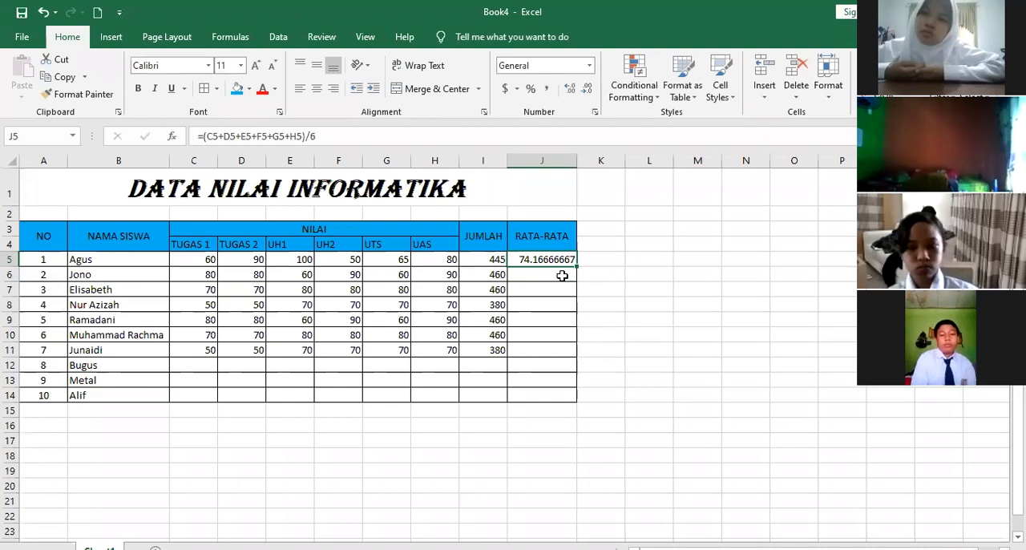
Enter the formula =AVERAGE(C6:H6) in cell J6 to average student 2's scores
{"action": "left_click", "coordinate": [562, 274]}
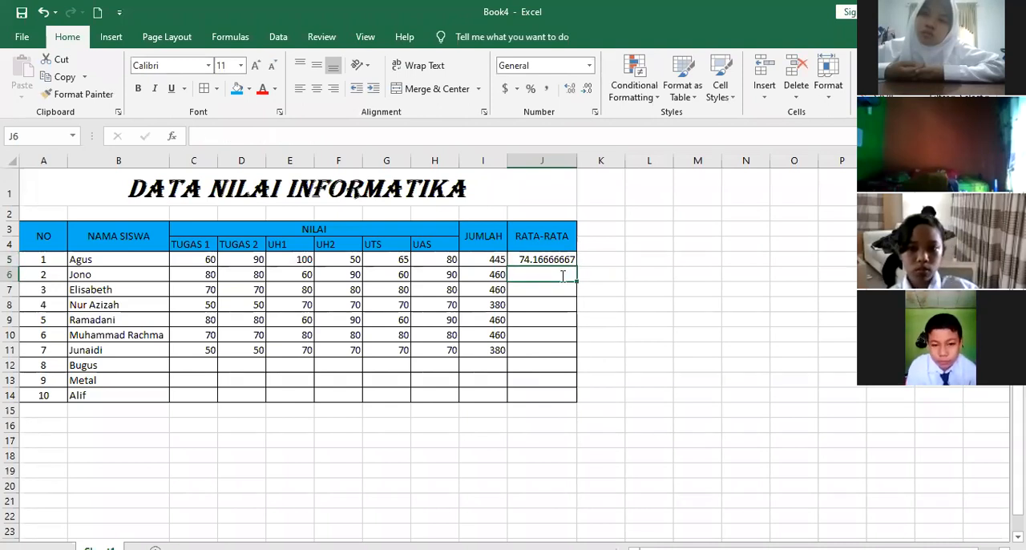
{"action": "type", "text": "="}
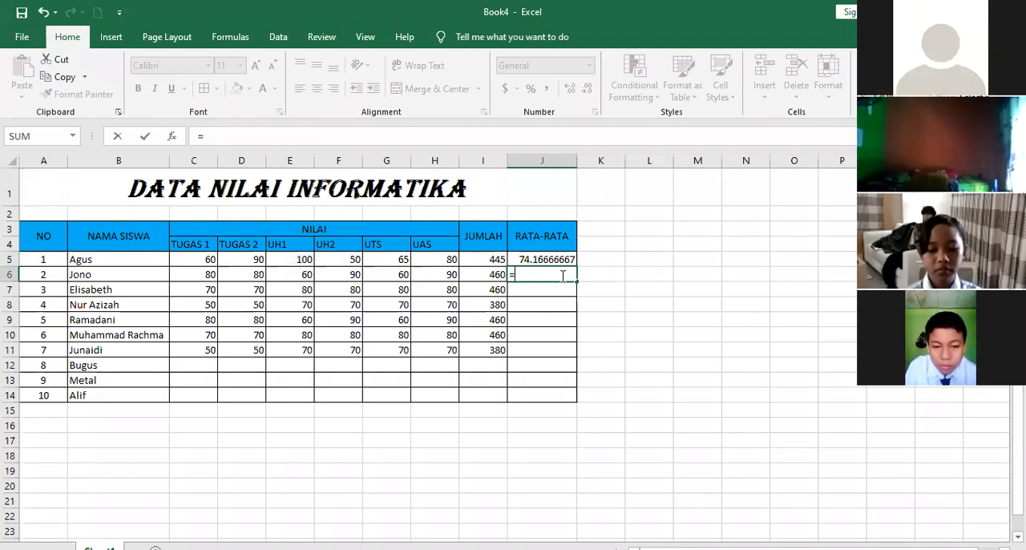
{"action": "type", "text": "average("}
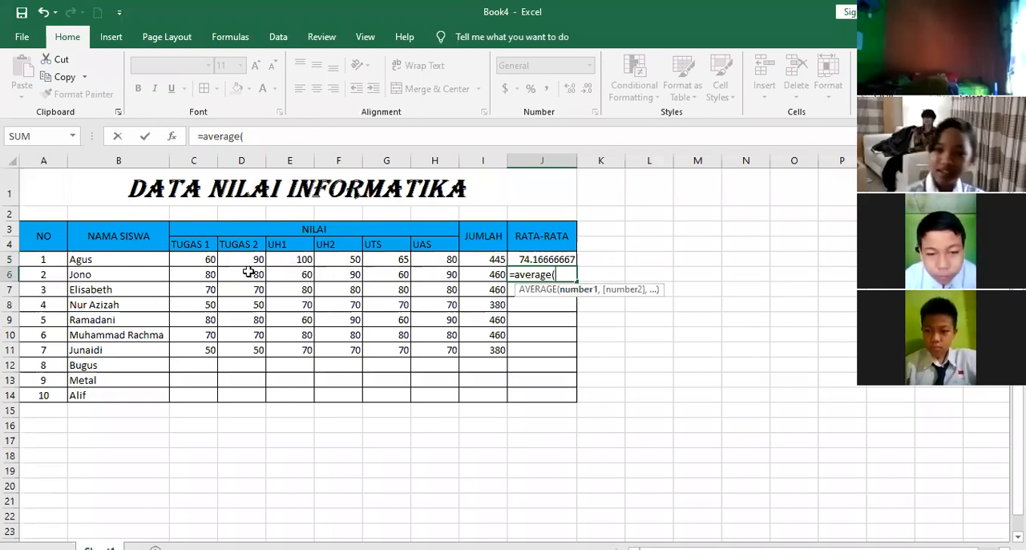
{"action": "left_click_drag", "start_coordinate": [193, 274], "coordinate": [430, 274]}
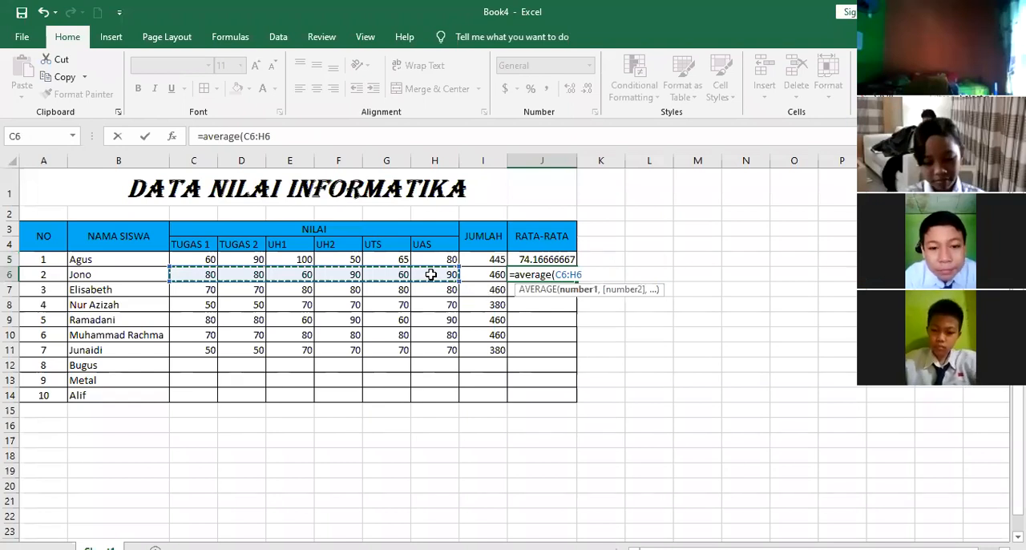
{"action": "type", "text": ")"}
{"action": "key", "text": "Return"}
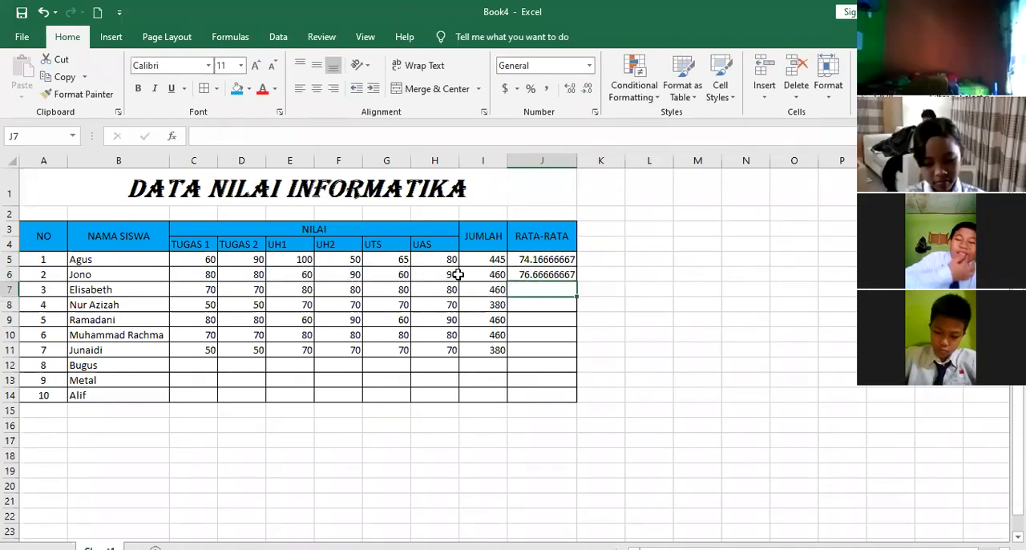
Compare the AVERAGE formula in J6 with the add-and-divide formula in J5 without changing either
{"action": "left_click", "coordinate": [571, 275]}
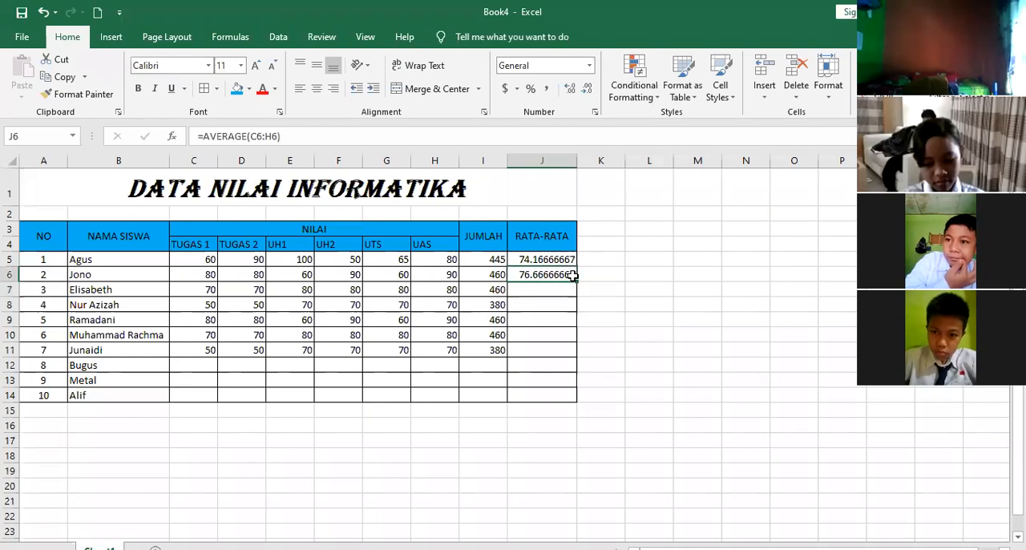
{"action": "double_click", "coordinate": [574, 275]}
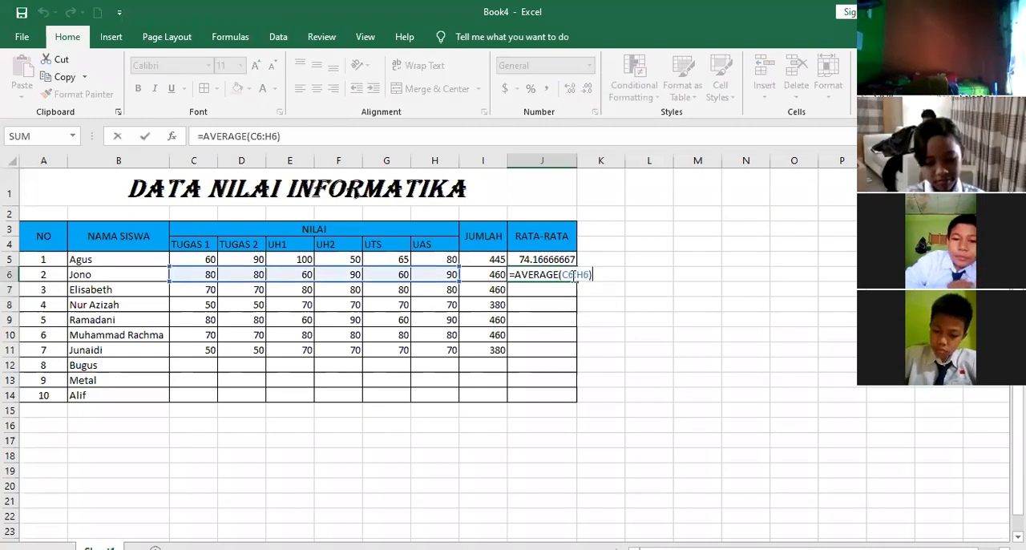
{"action": "key", "text": "Return"}
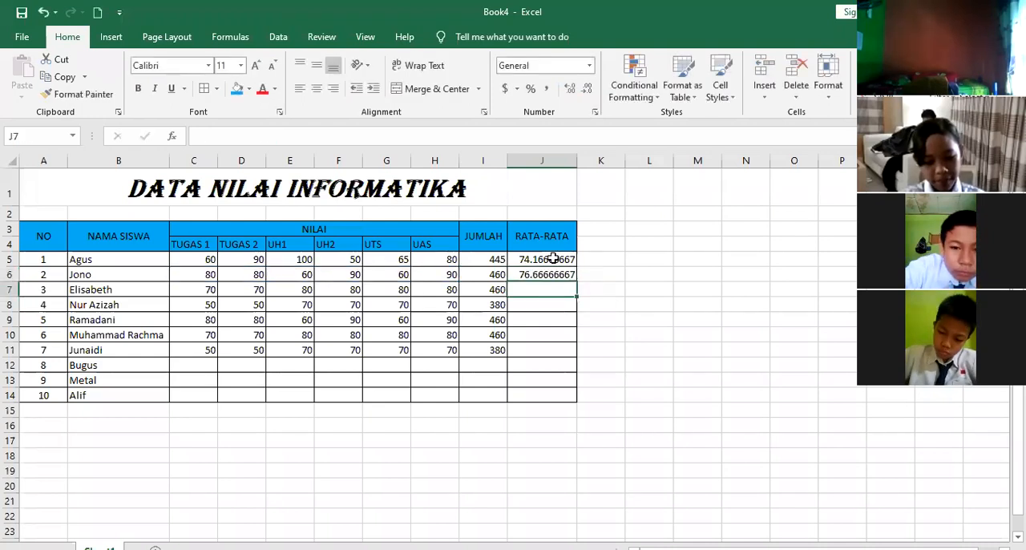
{"action": "double_click", "coordinate": [556, 258]}
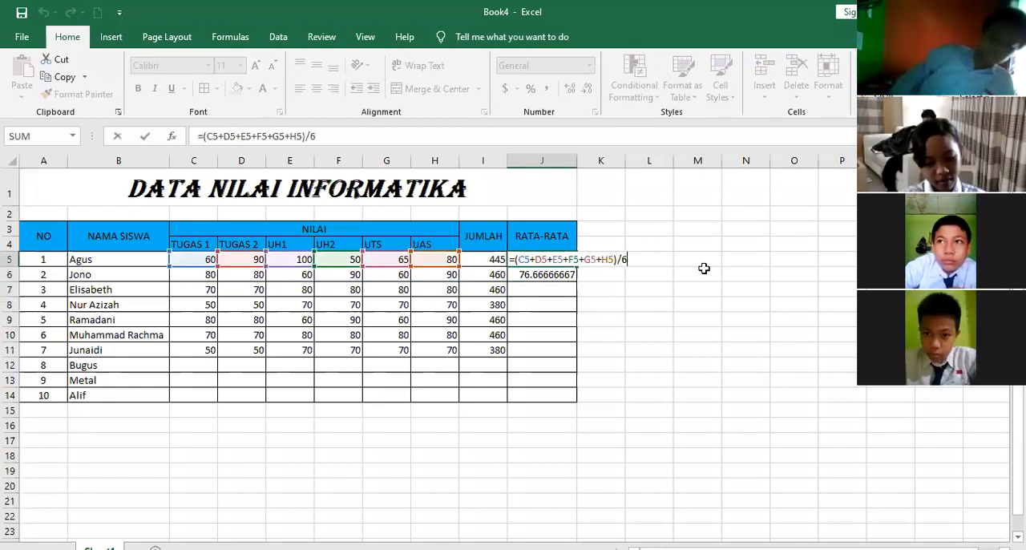
{"action": "key", "text": "Return"}
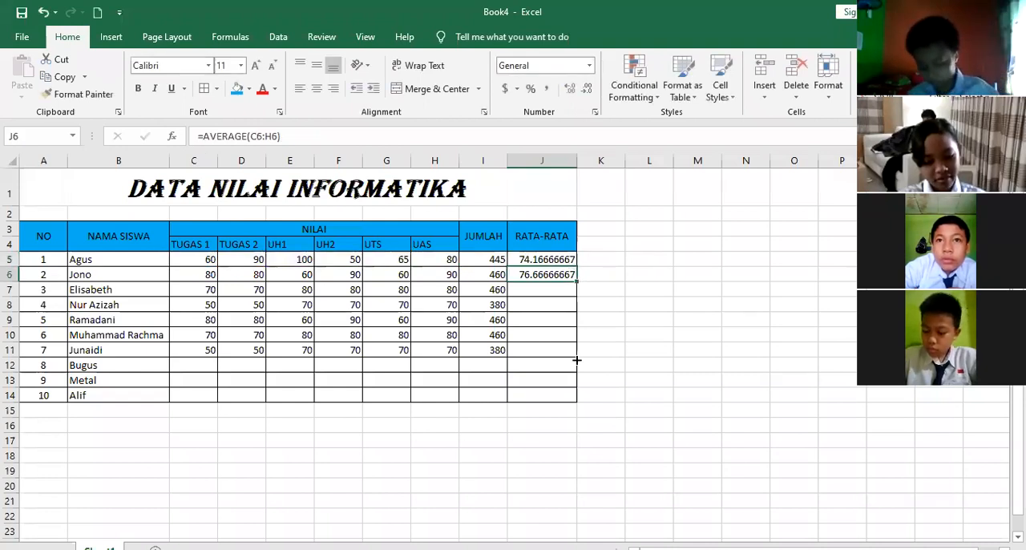
Fill the AVERAGE formula from J6 down the RATA-RATA column to J11
{"action": "left_click_drag", "start_coordinate": [577, 360], "coordinate": [576, 359]}
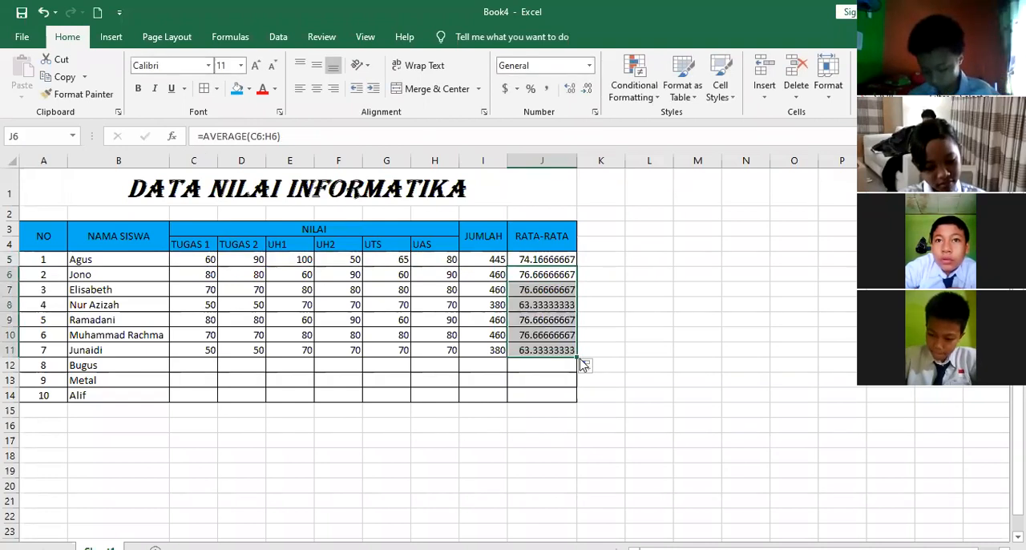
{"action": "left_click", "coordinate": [586, 365]}
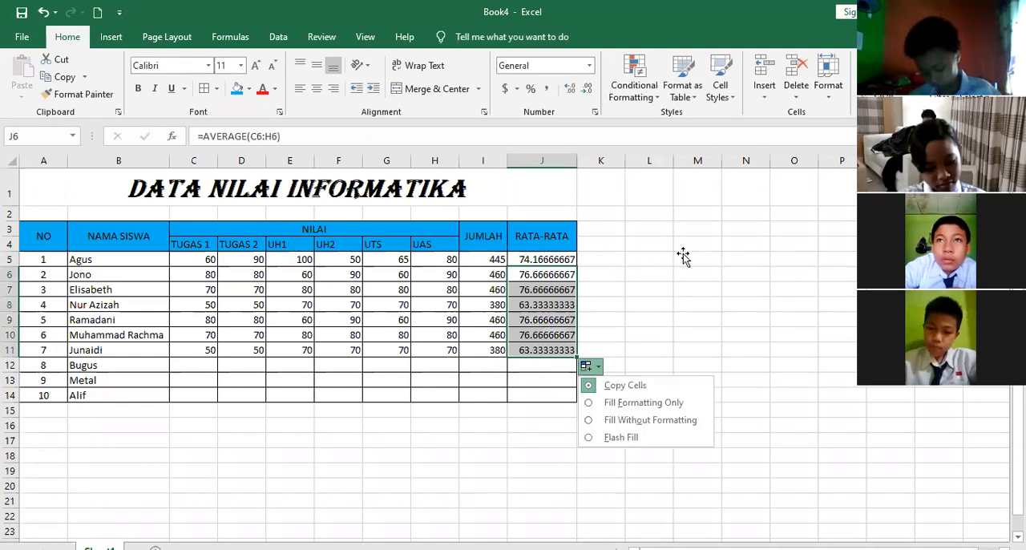
{"action": "left_click", "coordinate": [682, 254]}
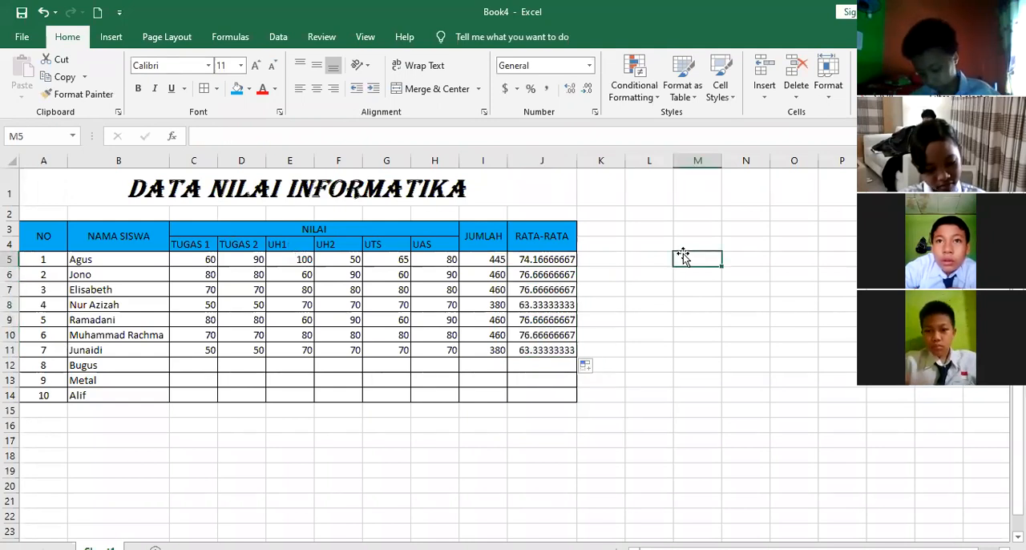